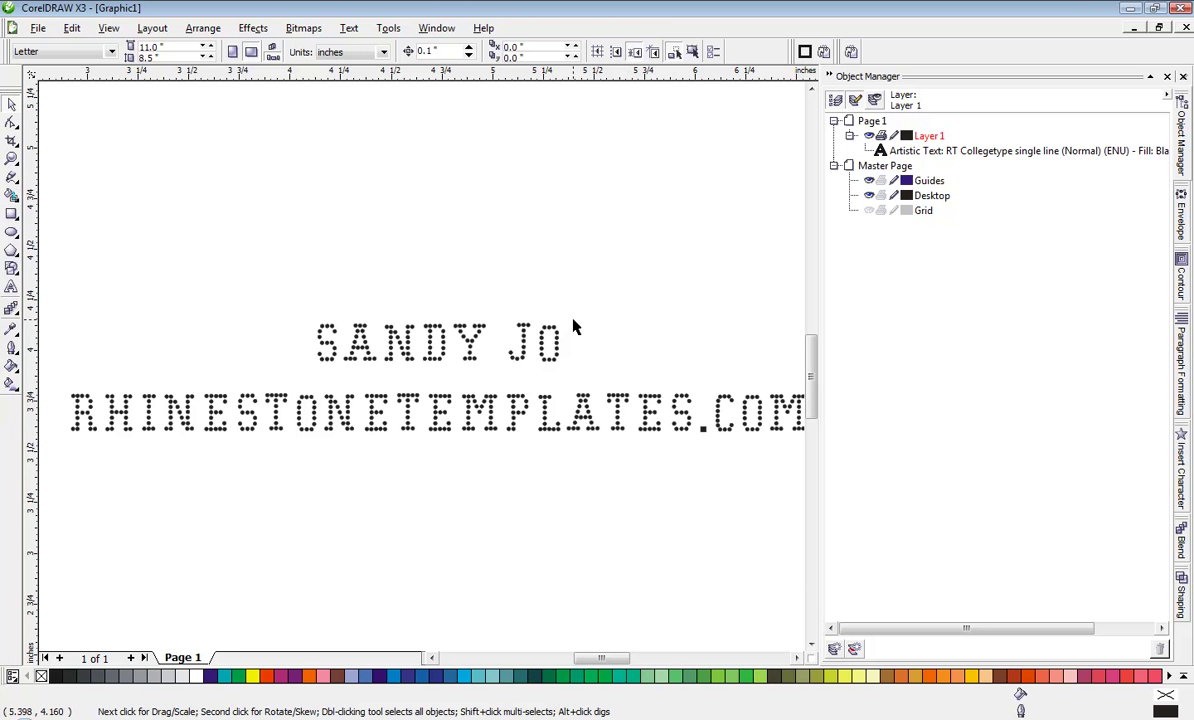
Step: Select and release the SANDY JO text block, then switch to the Text tool for a new line
click(477, 328)
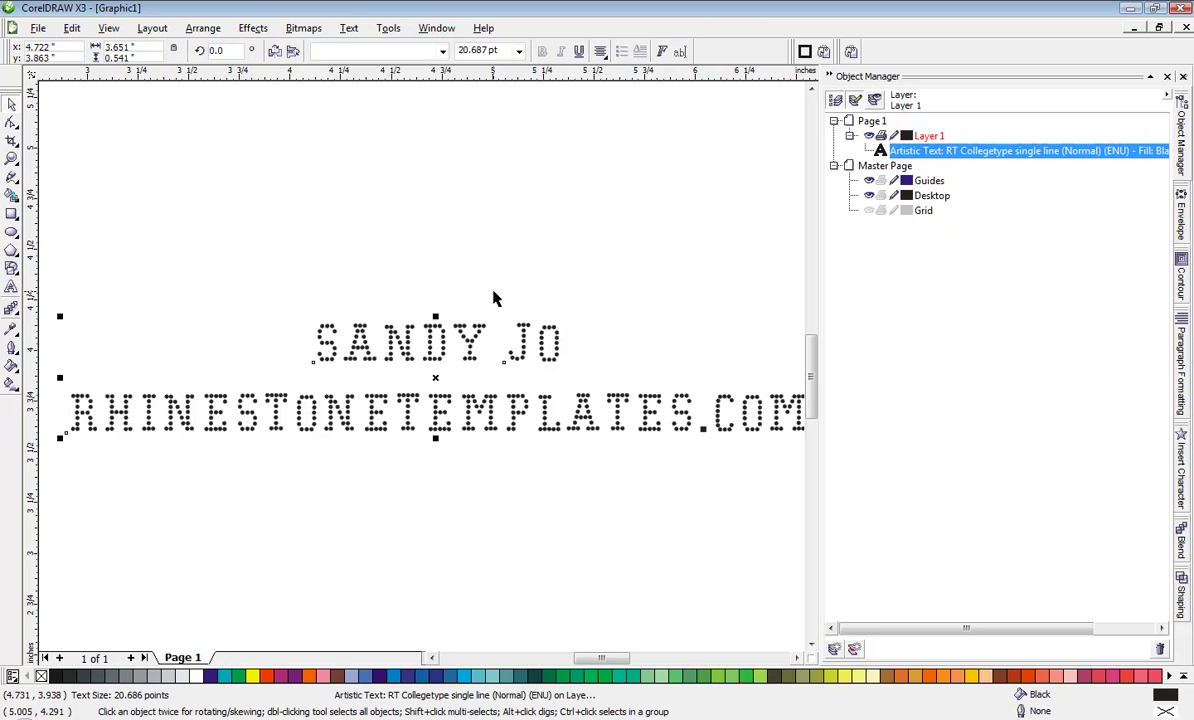
click(496, 290)
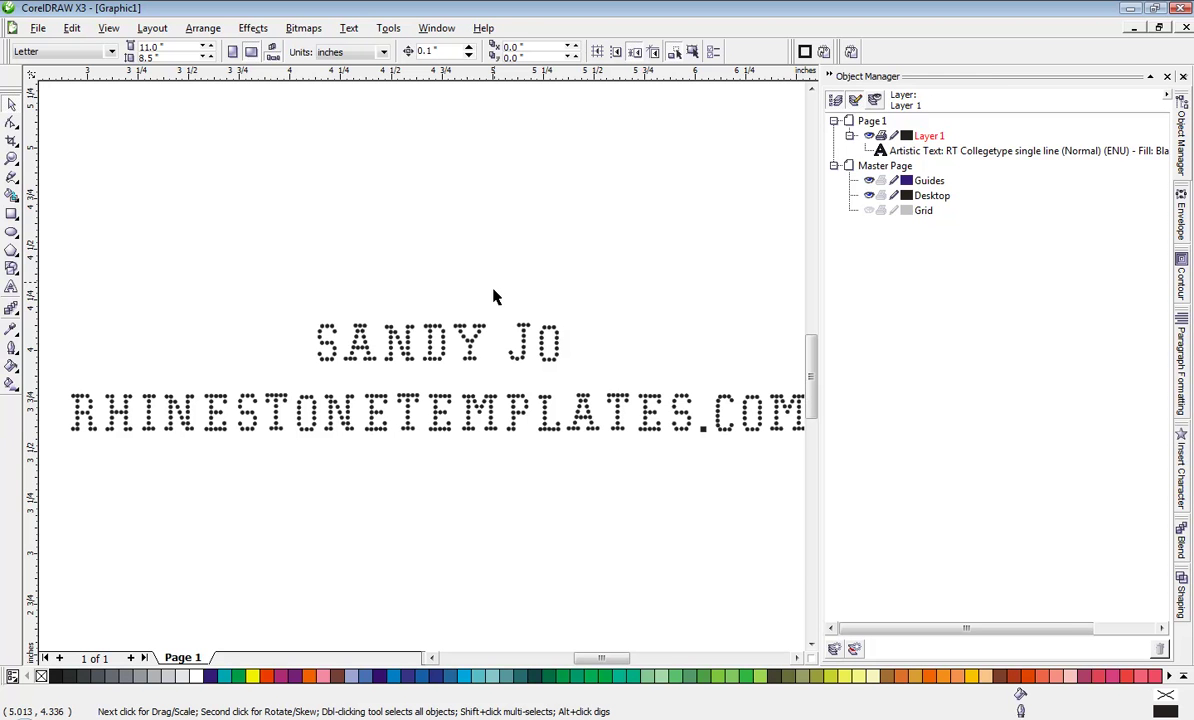
click(476, 344)
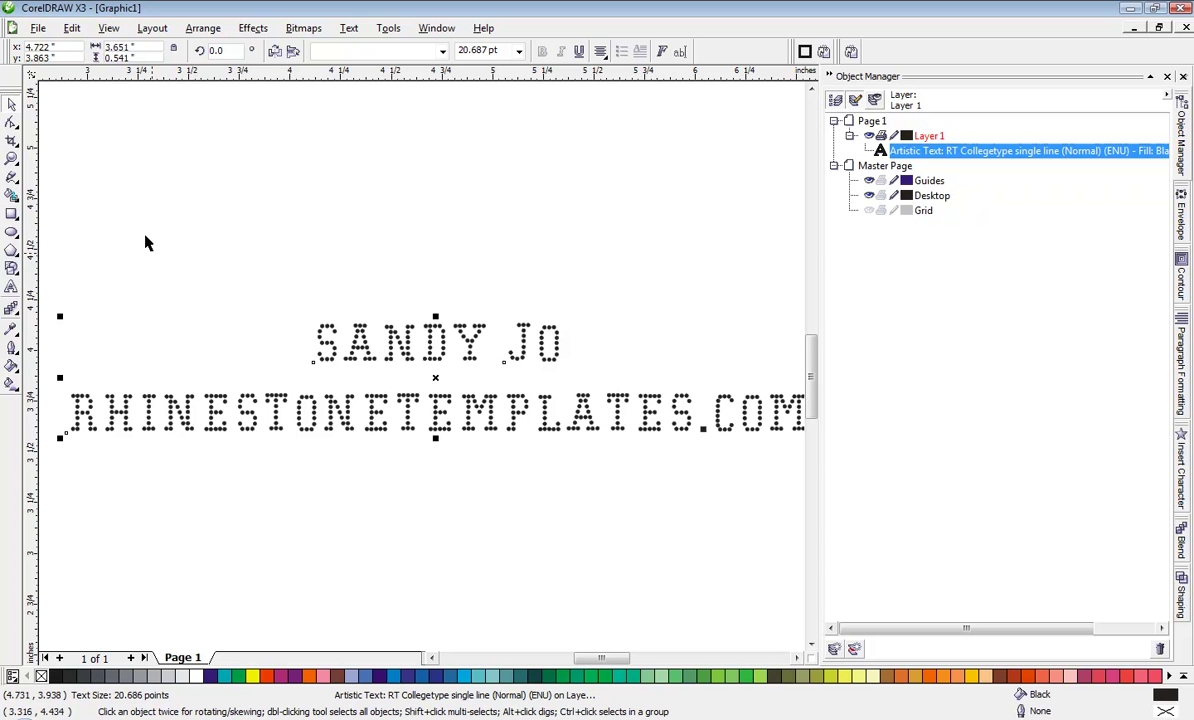
click(14, 288)
Step: Type 'COOL FONTS' above SANDY JO, enlarge it to about 42.6 pt and shift it left
click(279, 193)
text(COOL FONTS)
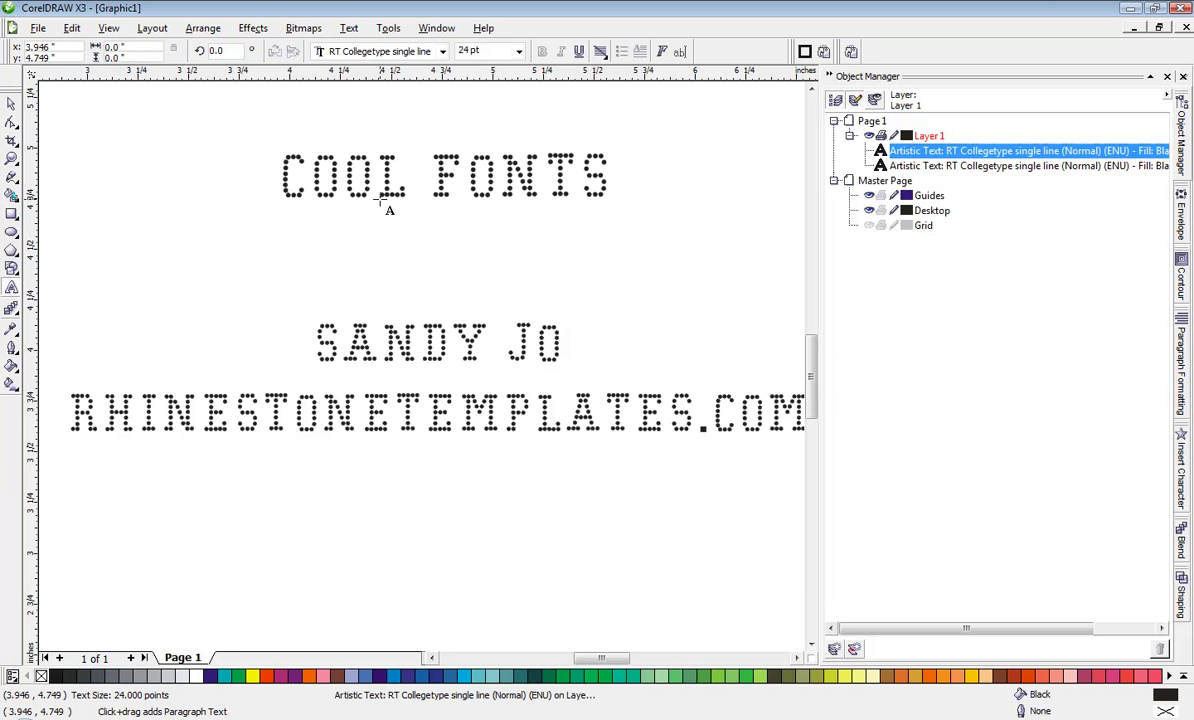
click(13, 108)
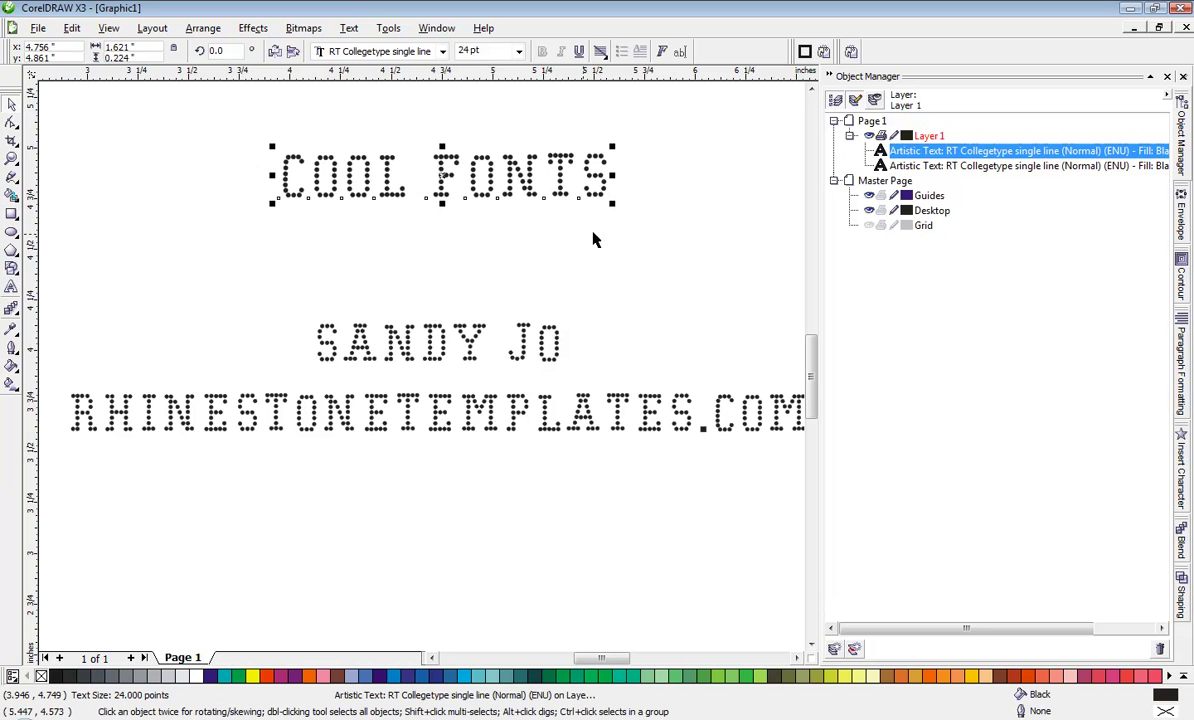
drag(615, 200, 805, 300)
drag(583, 228, 470, 233)
click(541, 275)
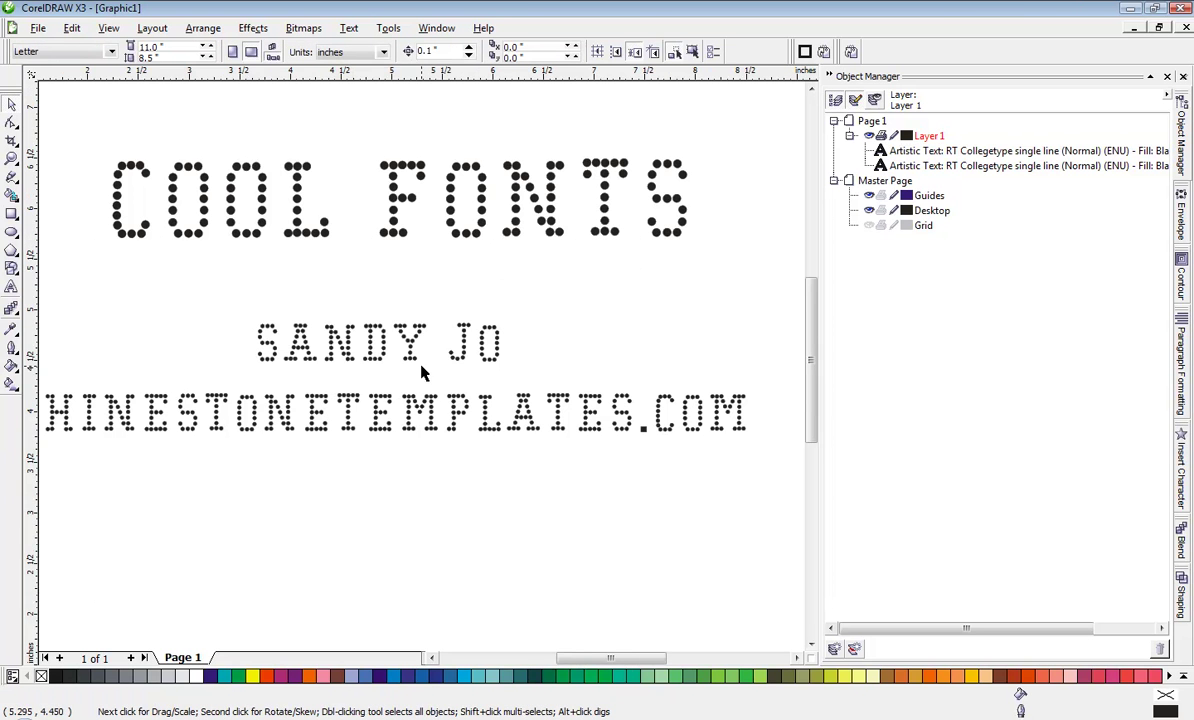
scroll(421, 365, down, 1)
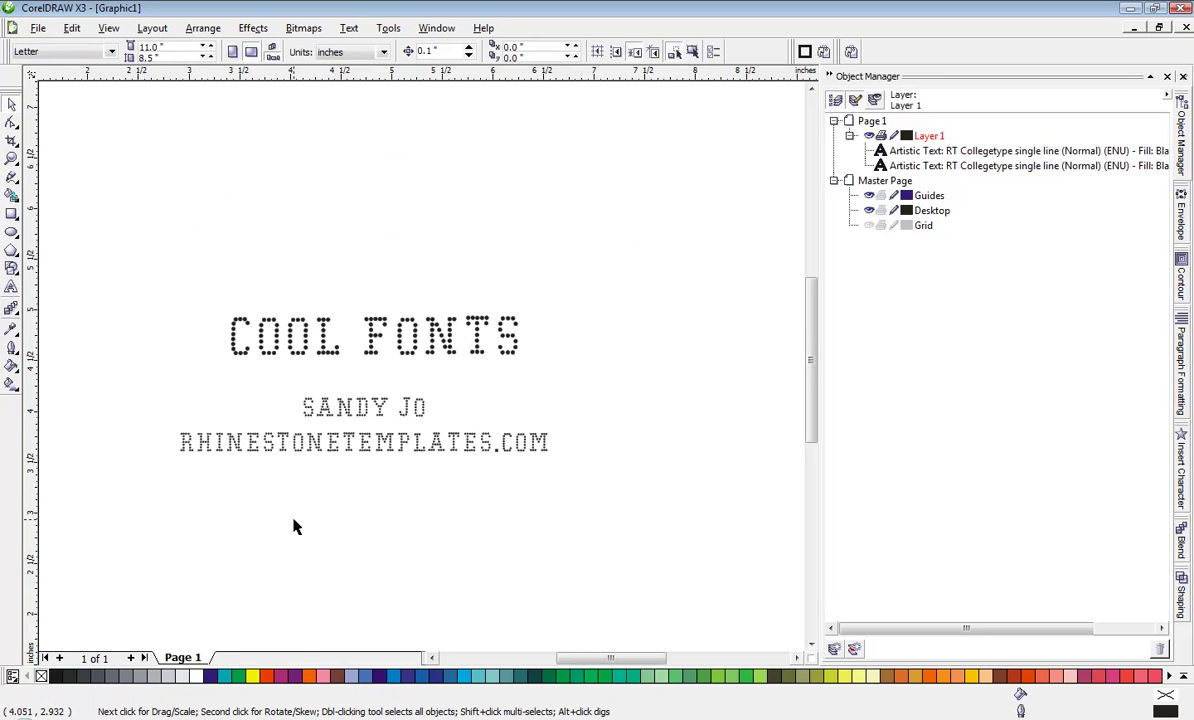
scroll(291, 437, up, 1)
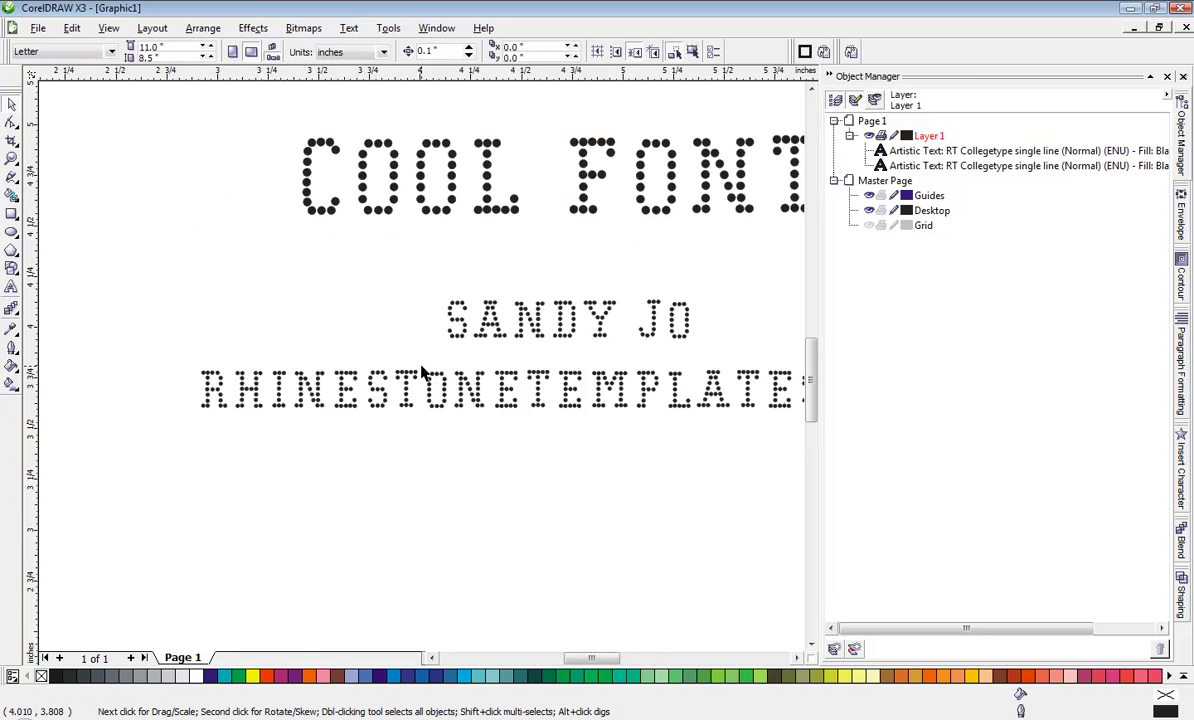
scroll(421, 372, down, 1)
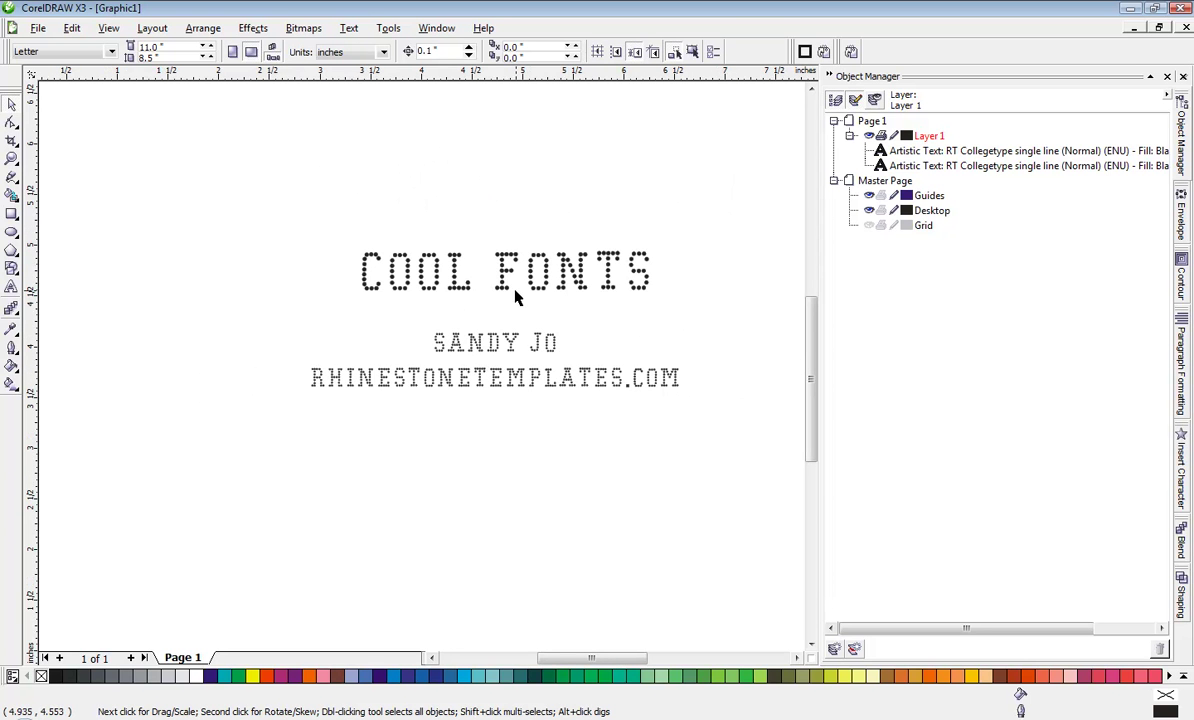
drag(509, 289, 500, 290)
key(Escape)
scroll(452, 240, up, 1)
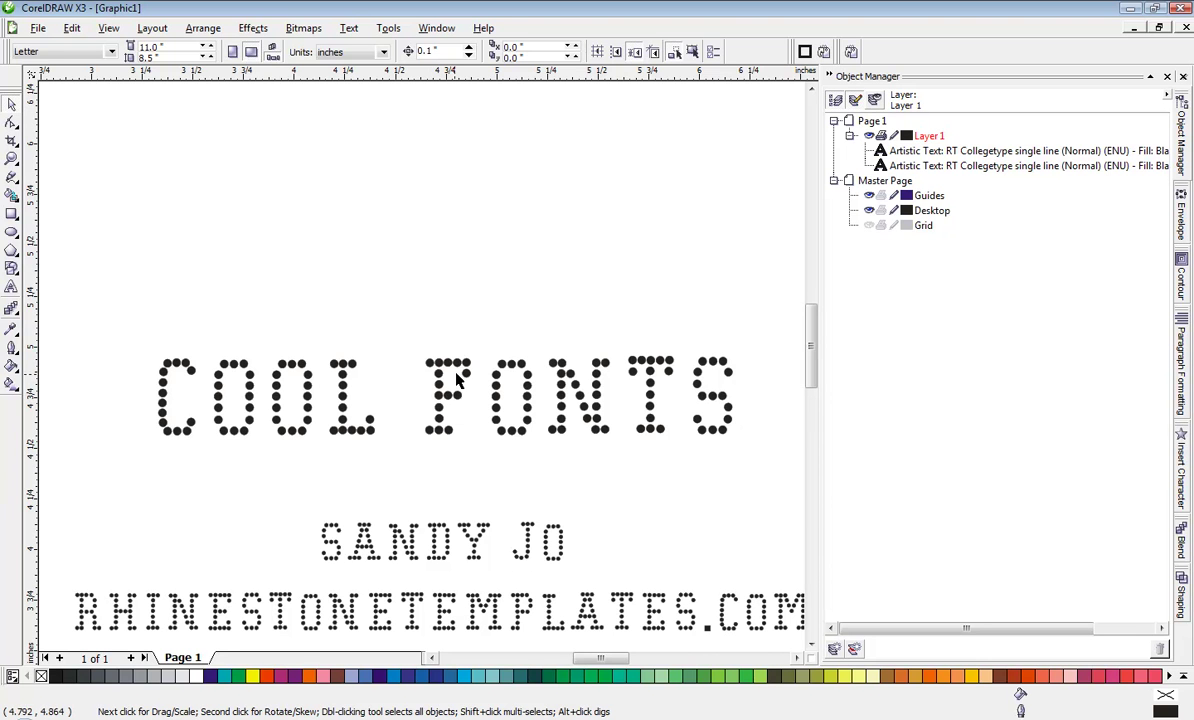
click(444, 357)
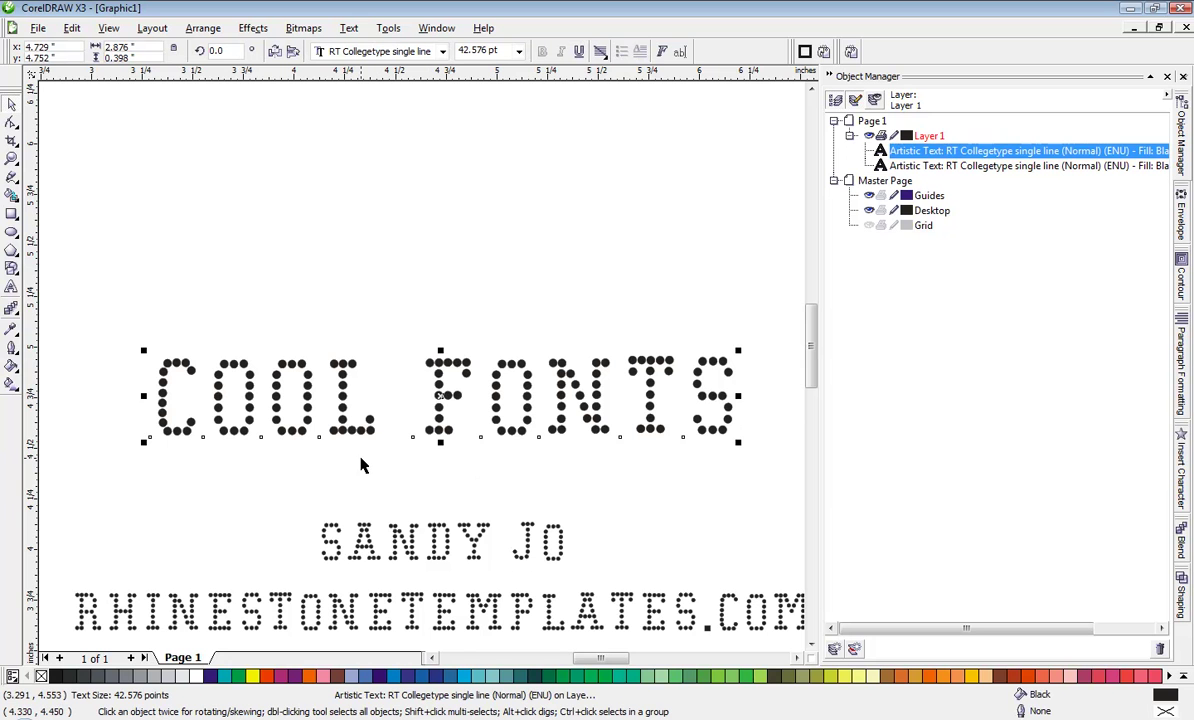
click(350, 288)
click(350, 367)
click(449, 486)
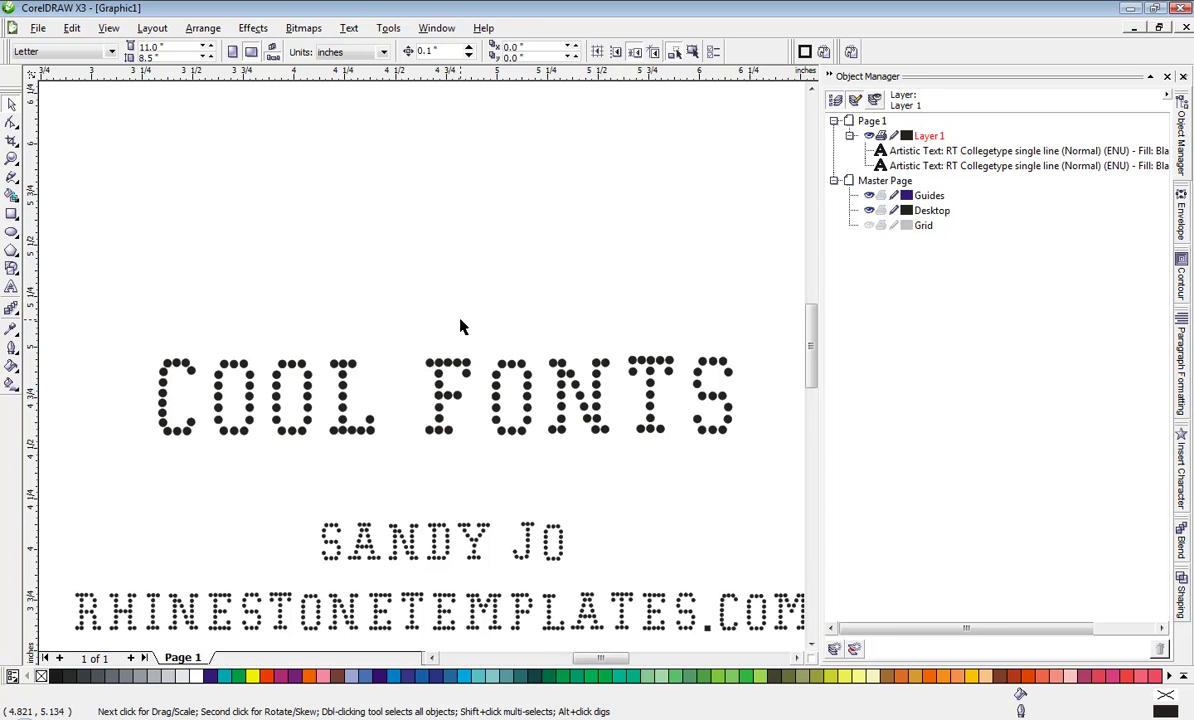
click(467, 378)
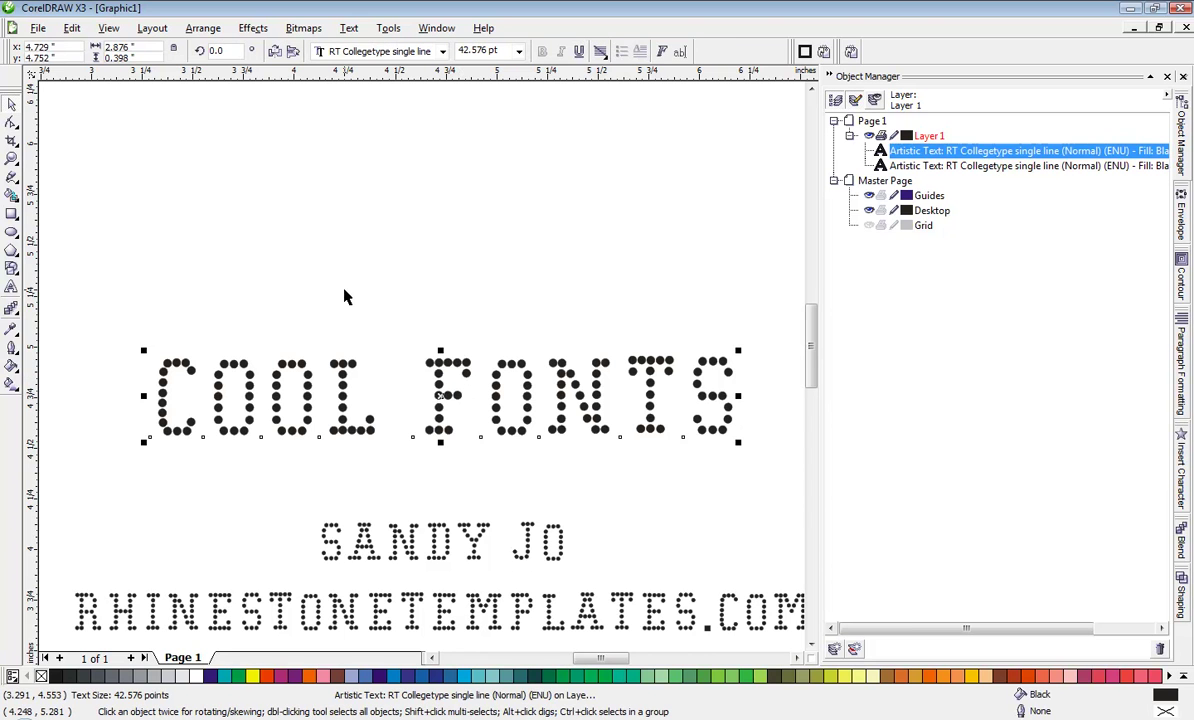
click(318, 272)
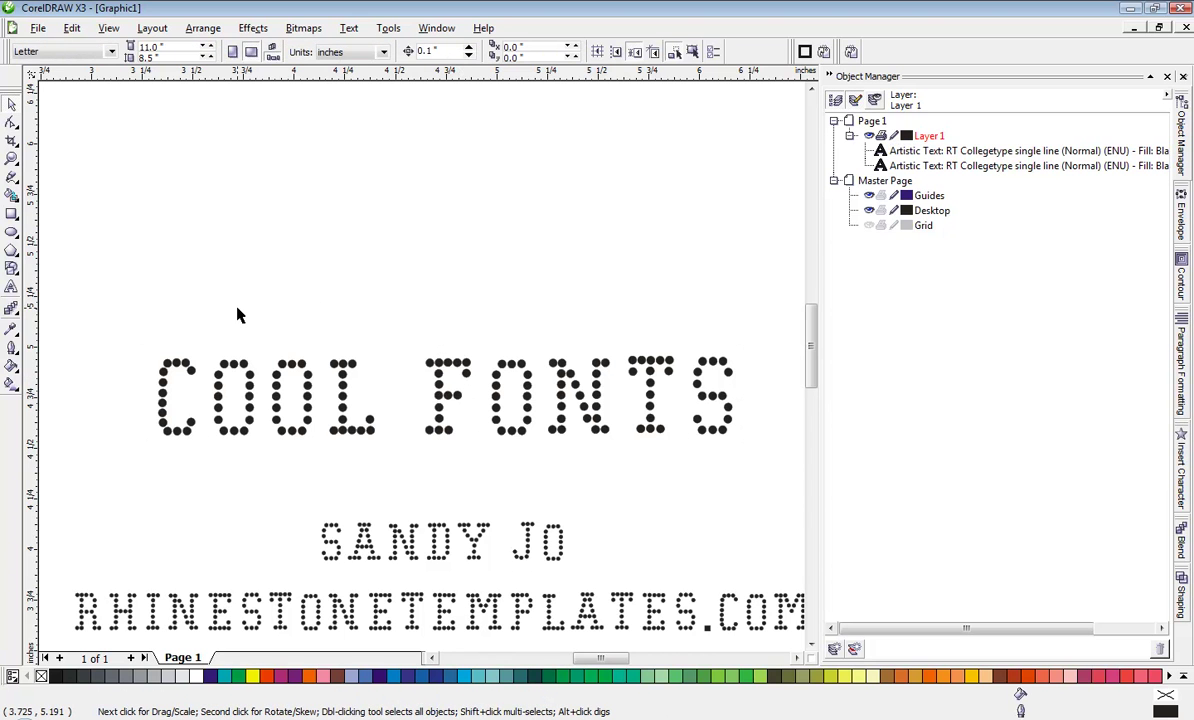
click(343, 365)
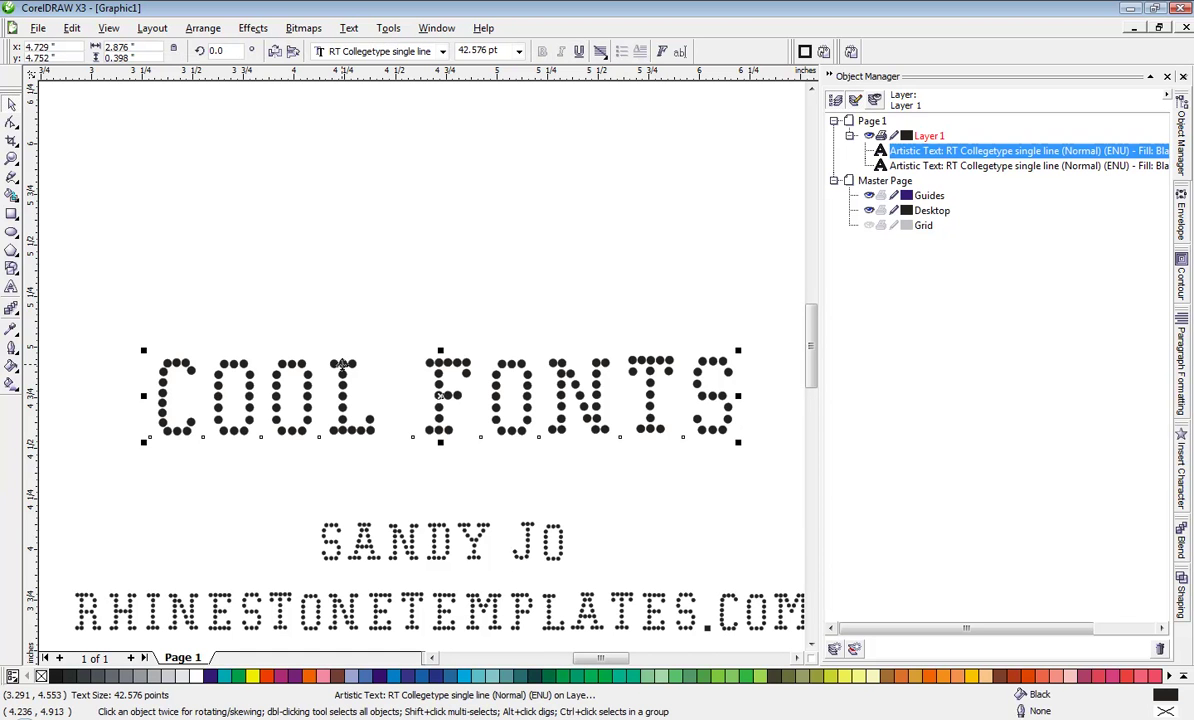
click(315, 300)
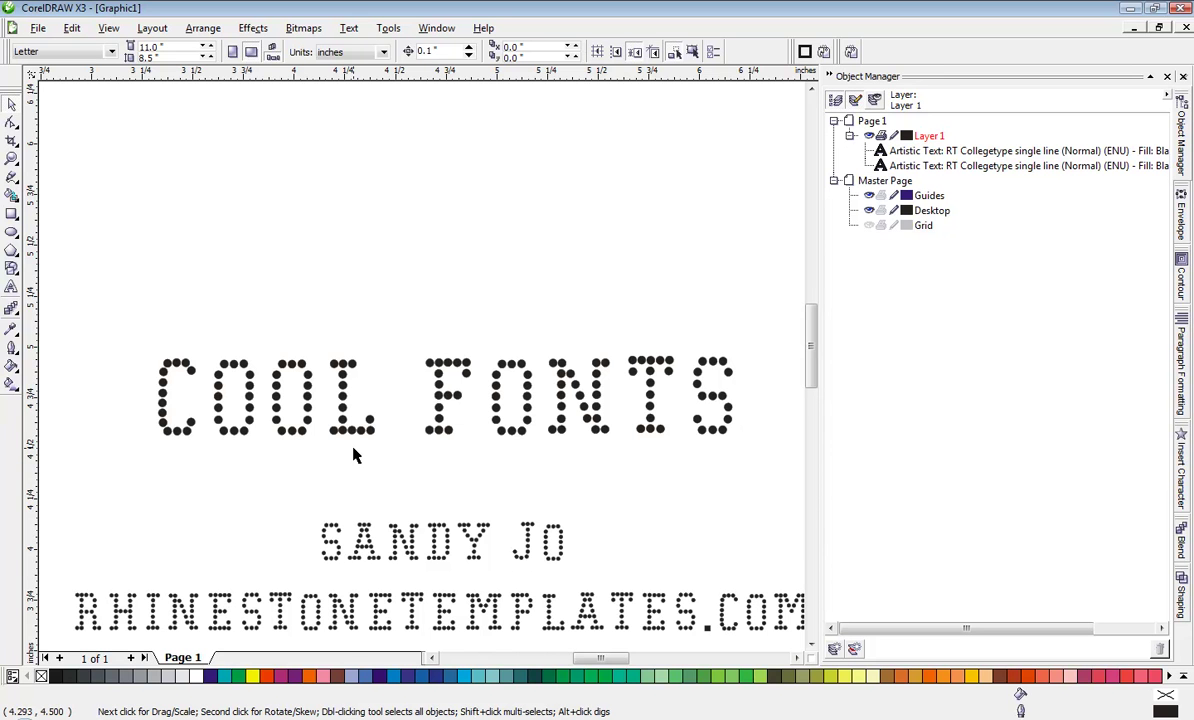
click(353, 366)
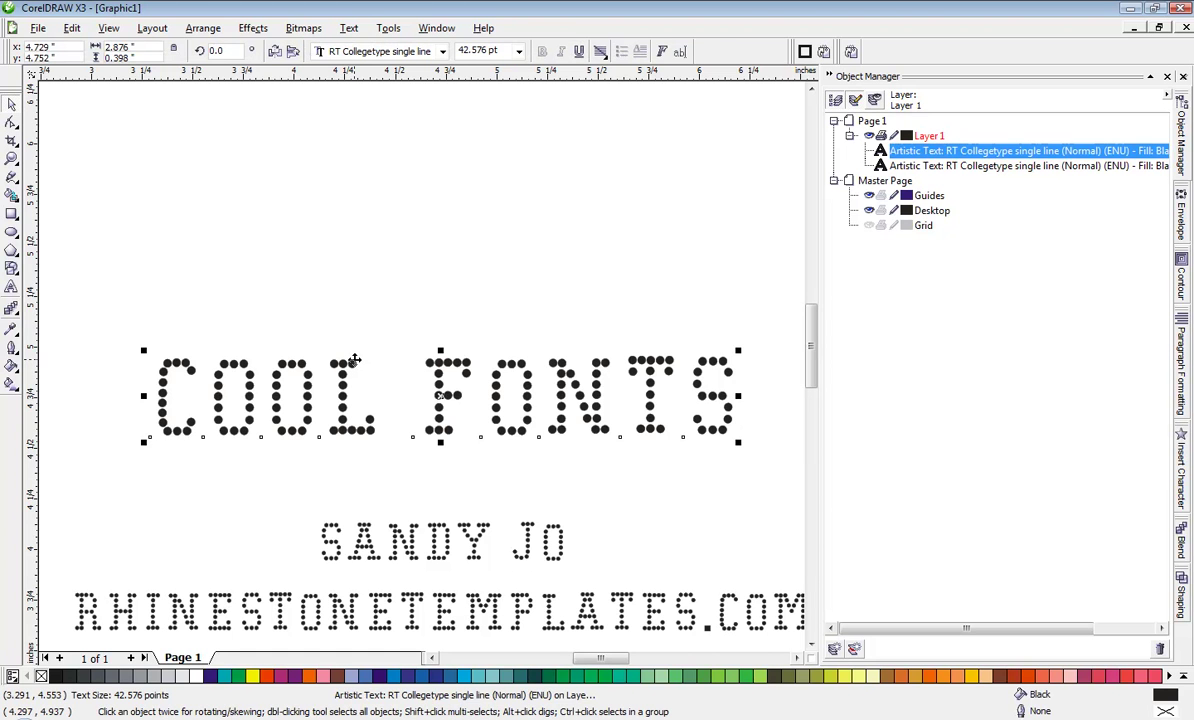
click(369, 321)
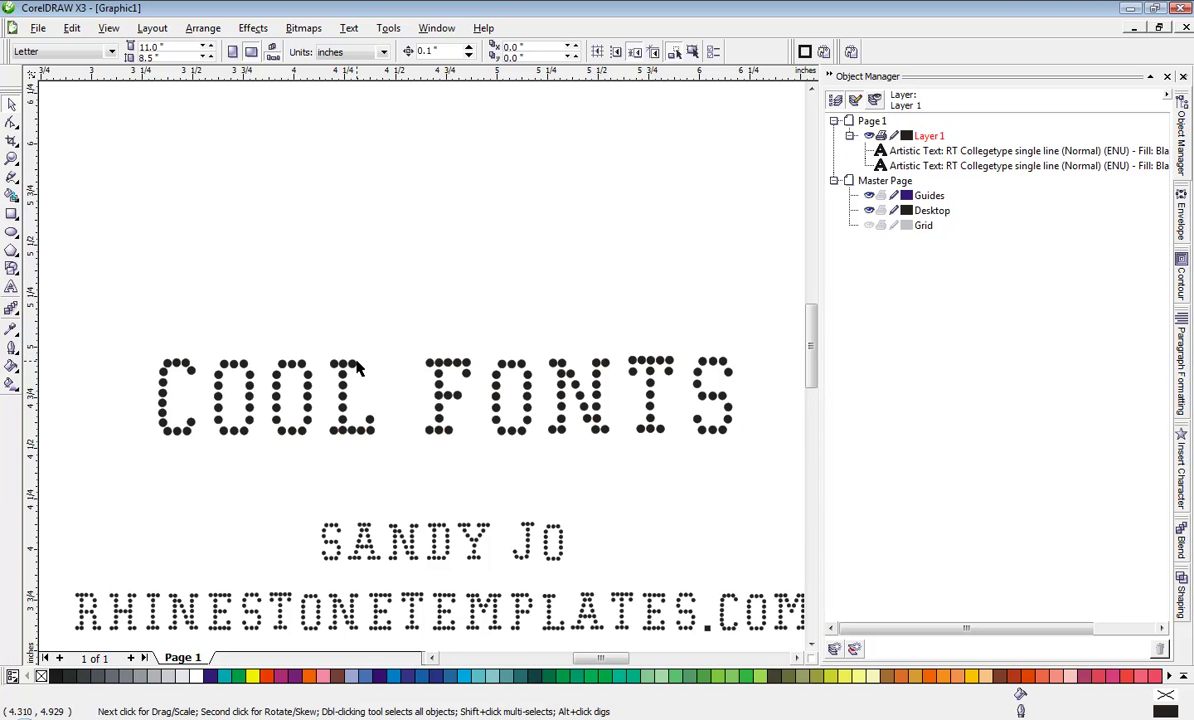
click(335, 340)
click(352, 372)
click(351, 366)
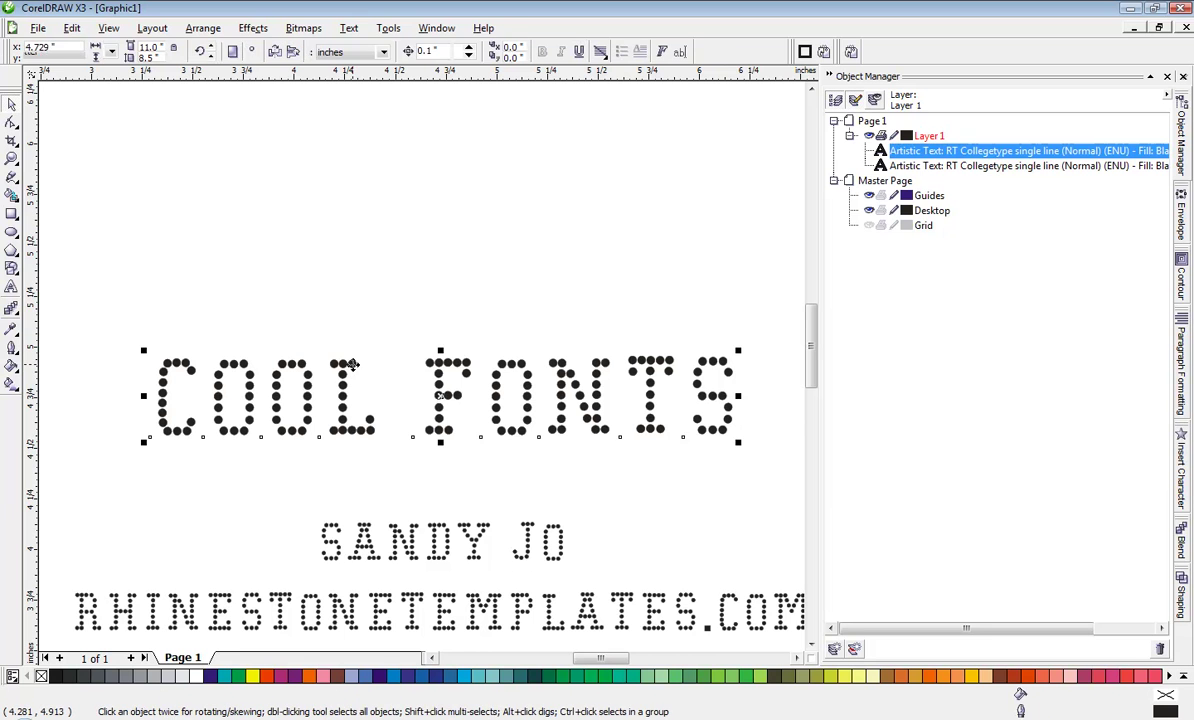
click(365, 303)
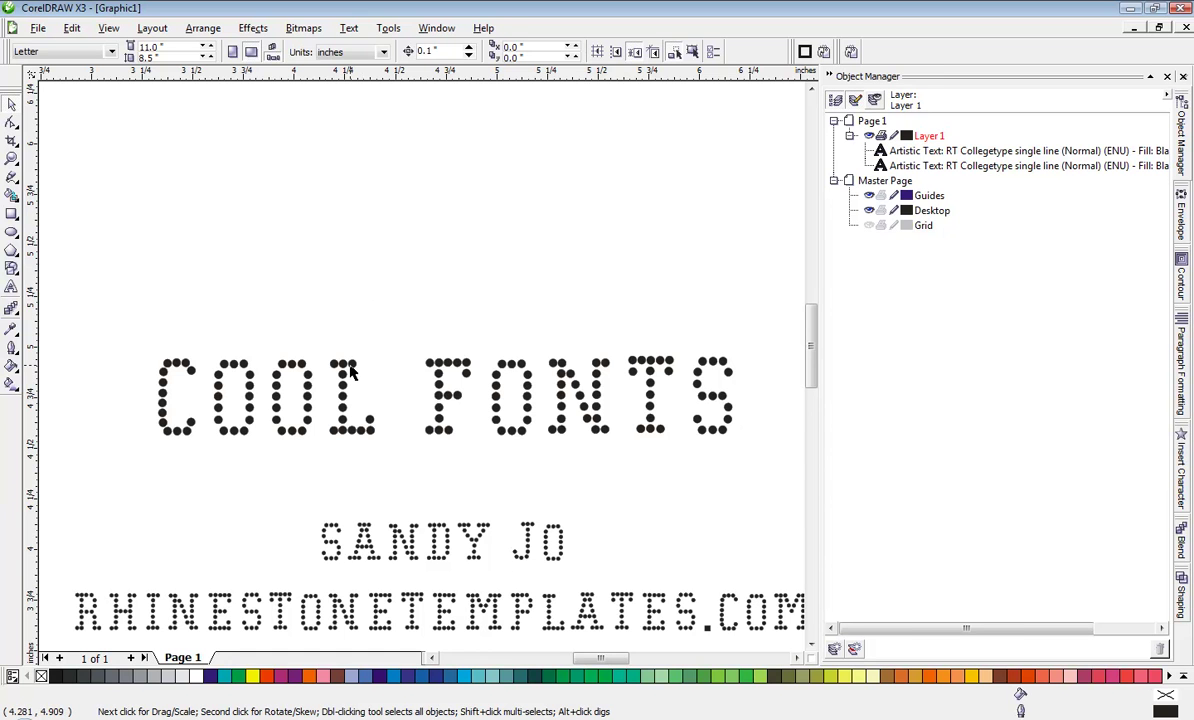
click(336, 345)
click(352, 383)
click(352, 368)
click(370, 329)
Step: Shrink COOL FONTS slightly and position it just above the SANDY JO block
drag(435, 366, 436, 229)
mouse_move(740, 305)
mouse_down()
mouse_move(565, 381)
mouse_move(400, 346)
mouse_move(397, 405)
mouse_move(296, 311)
mouse_move(429, 381)
mouse_move(458, 260)
mouse_move(725, 405)
mouse_move(733, 302)
mouse_up()
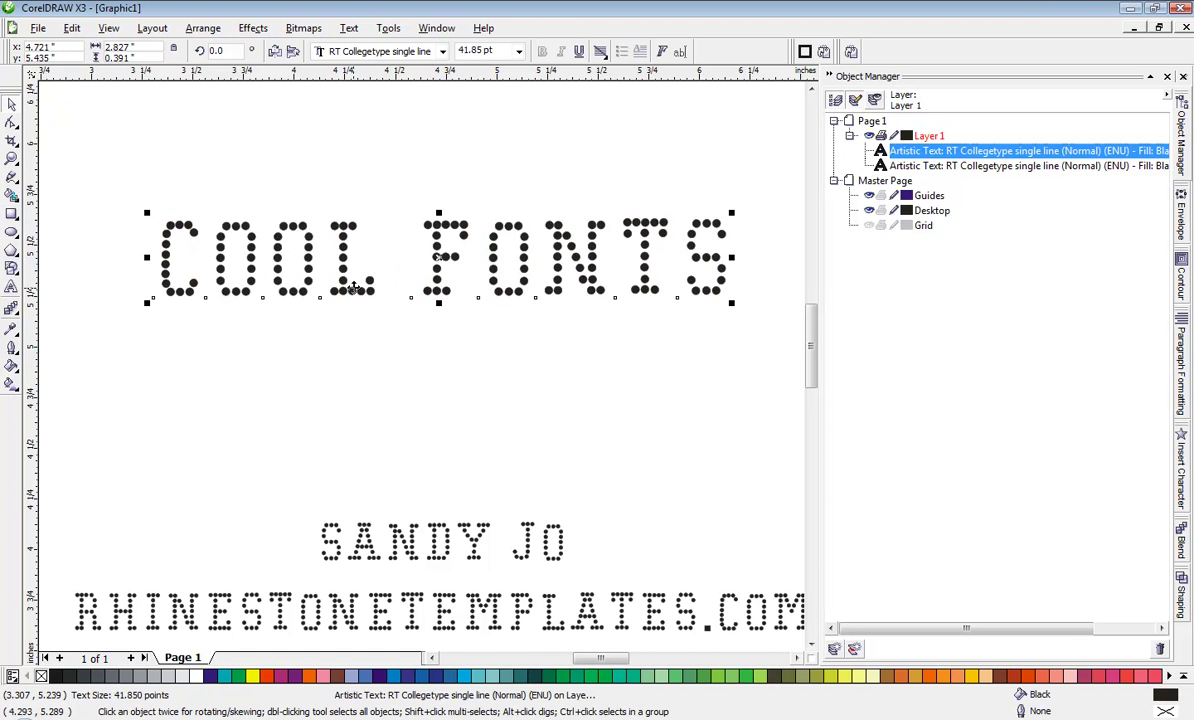
drag(330, 272, 350, 404)
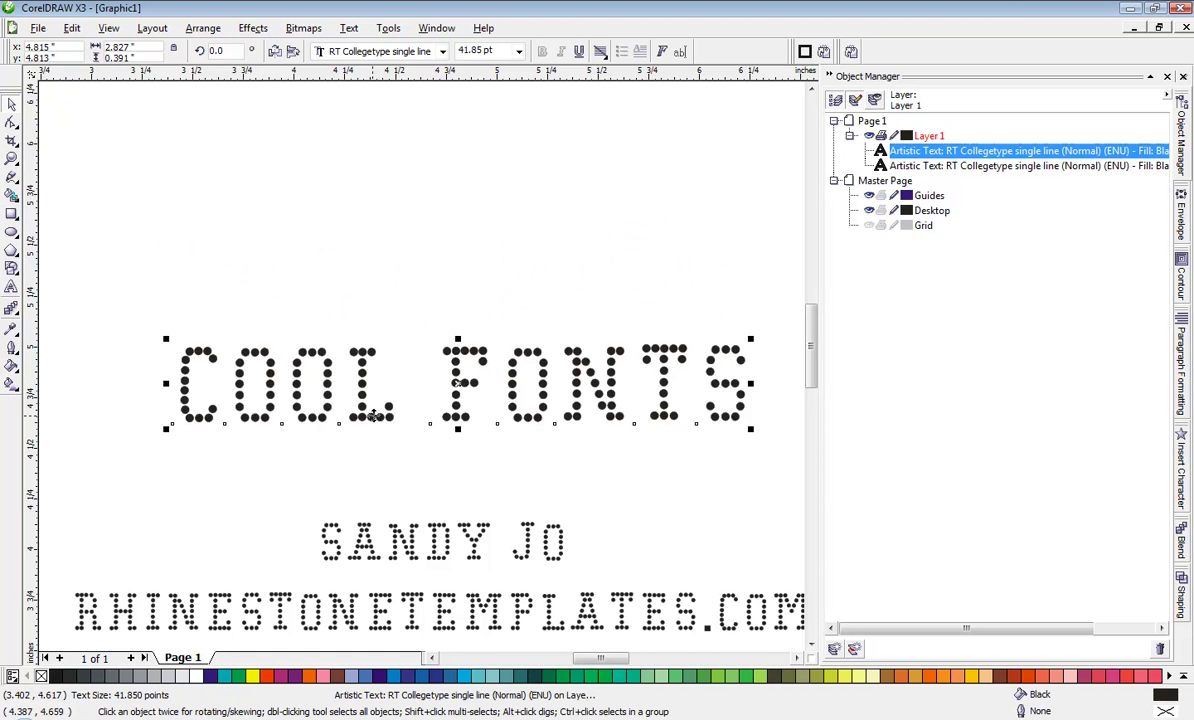
click(248, 269)
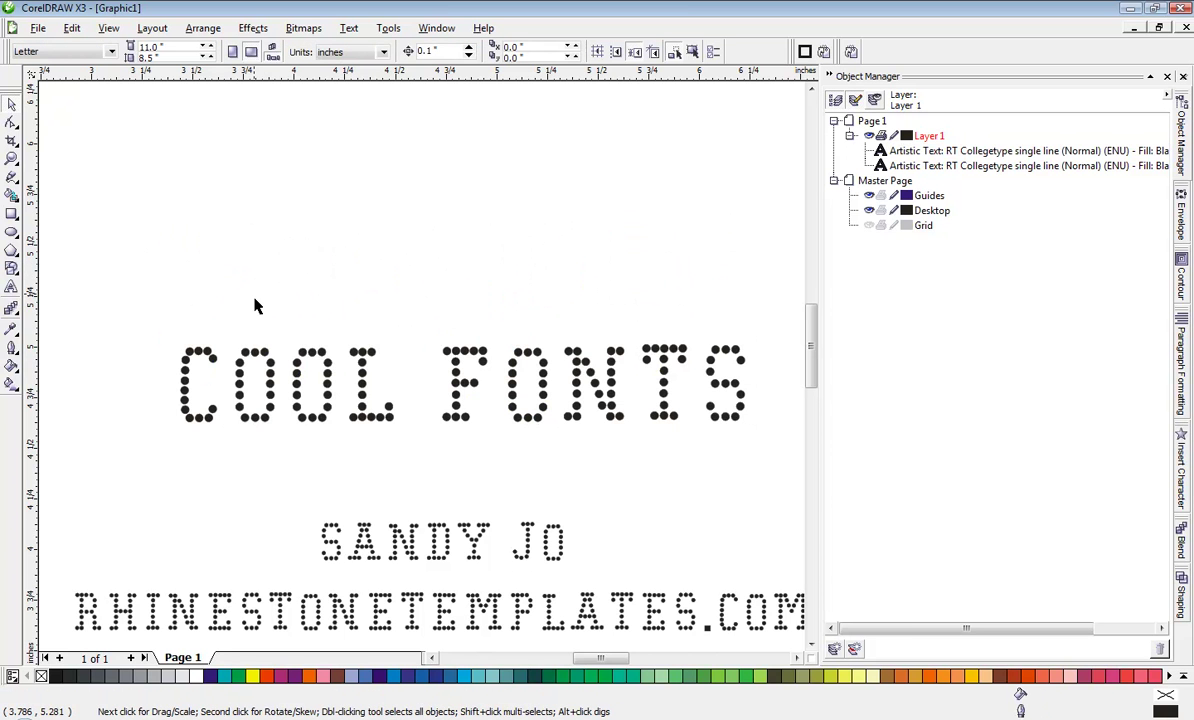
drag(246, 344, 259, 333)
click(325, 221)
Step: Compare selections of the SANDY JO and COOL FONTS texts, ending with COOL FONTS selected
click(367, 365)
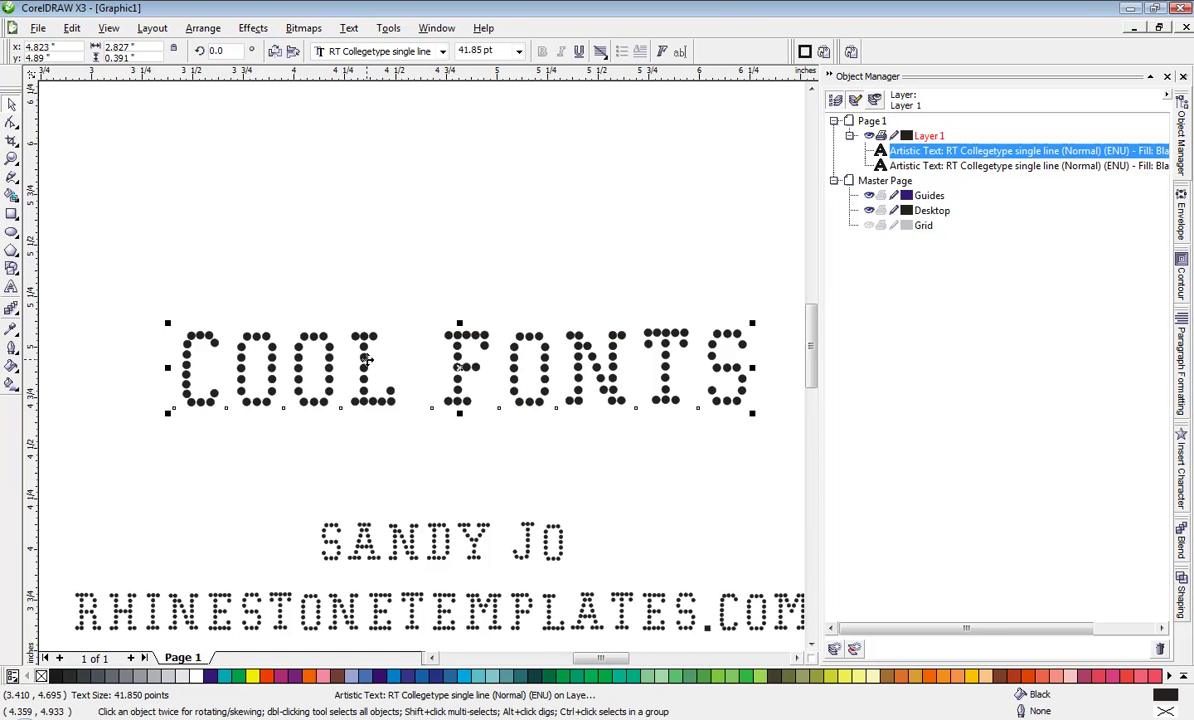
click(270, 253)
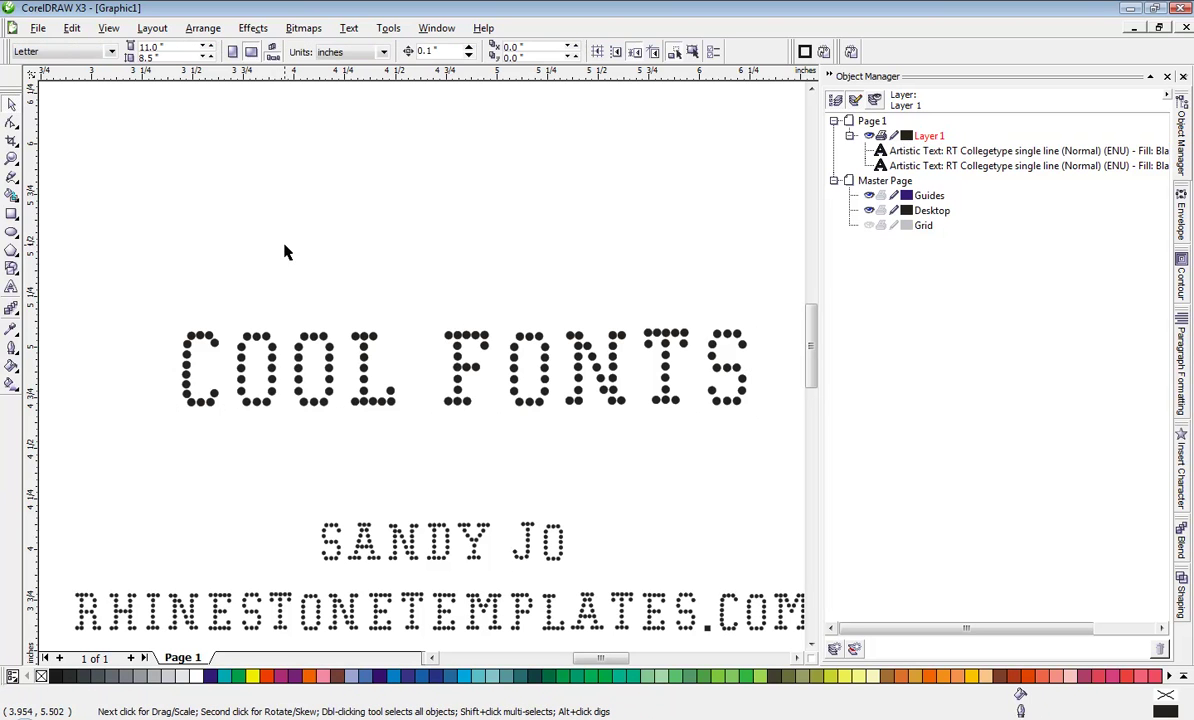
click(356, 343)
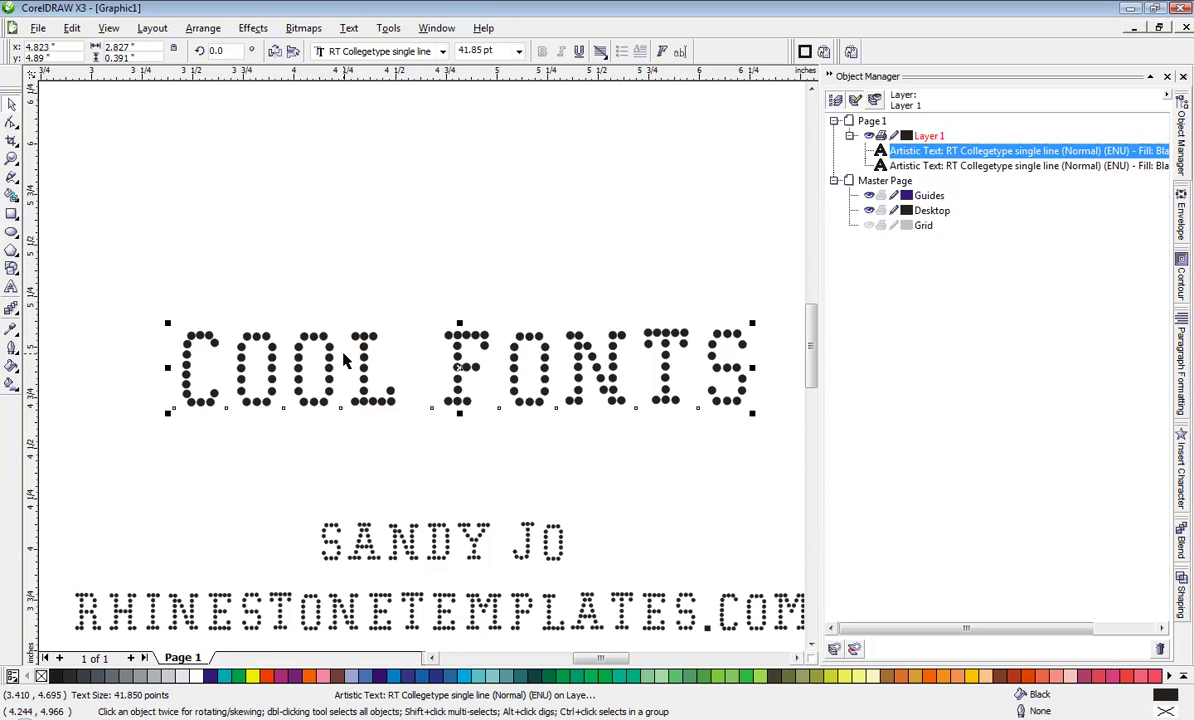
click(336, 247)
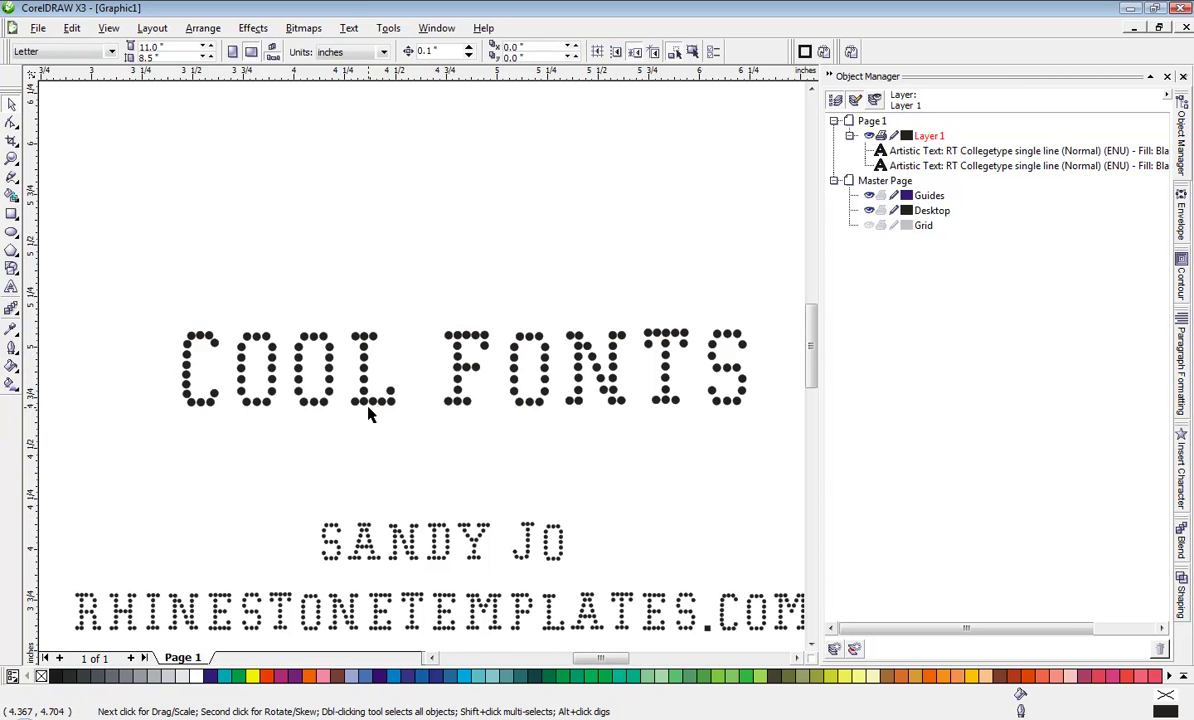
click(363, 345)
click(389, 274)
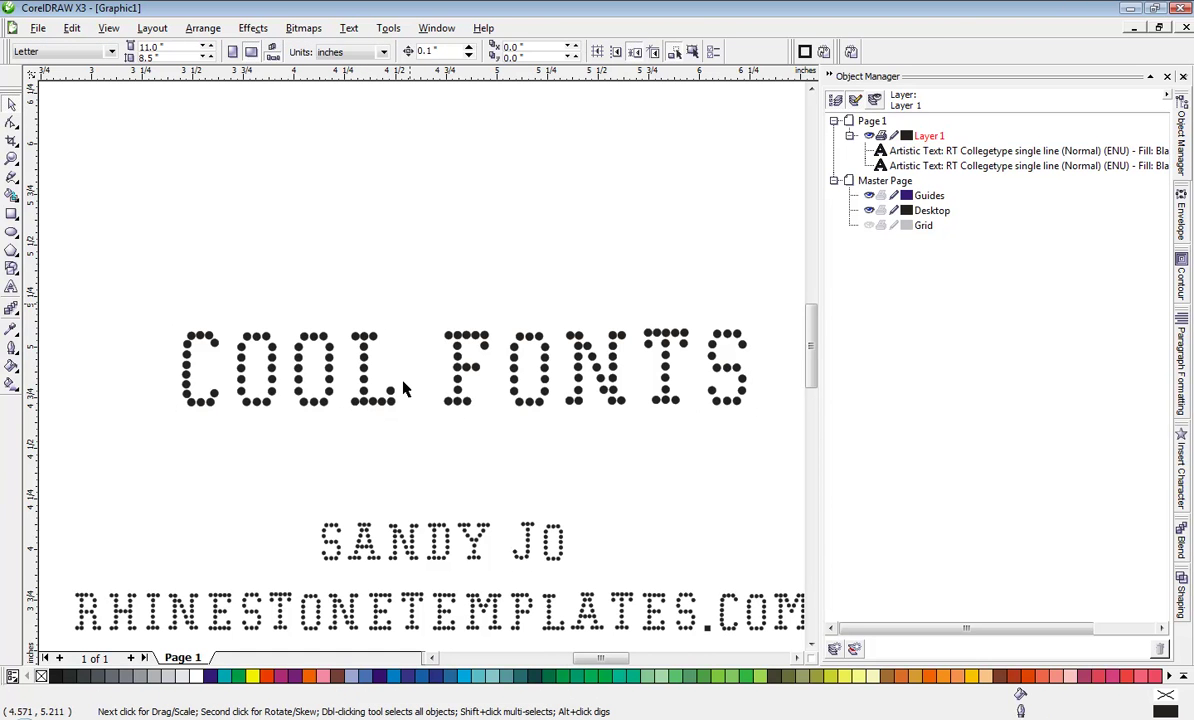
click(413, 533)
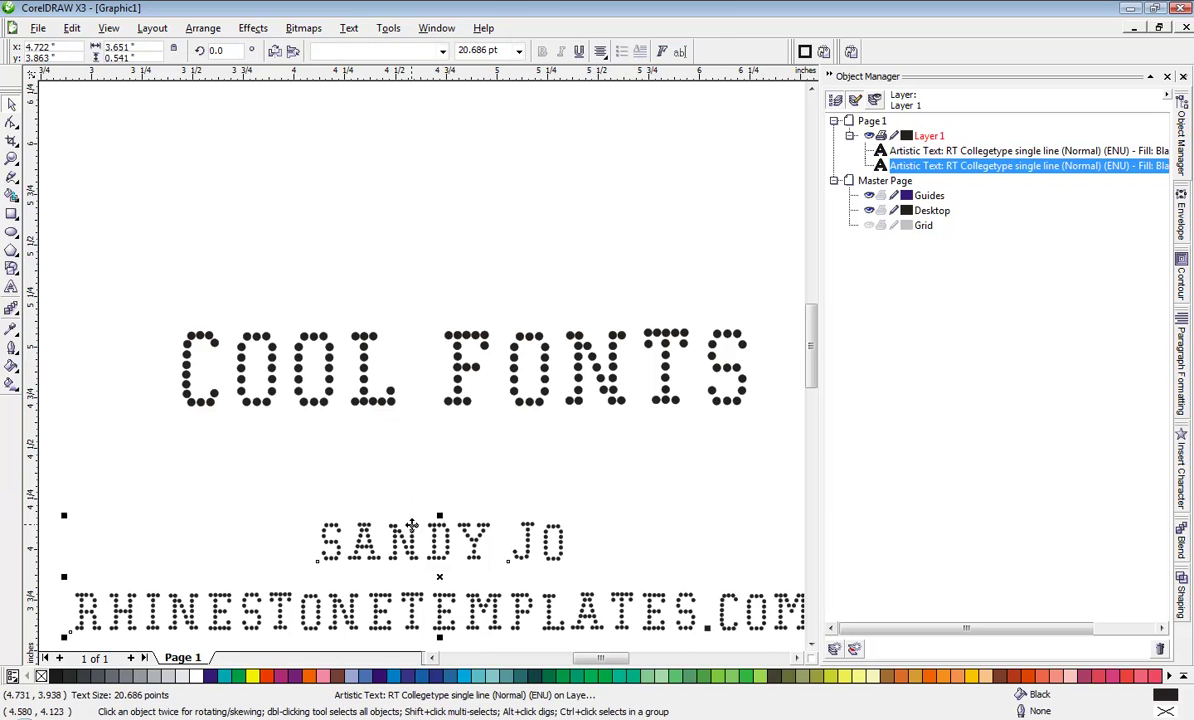
click(386, 460)
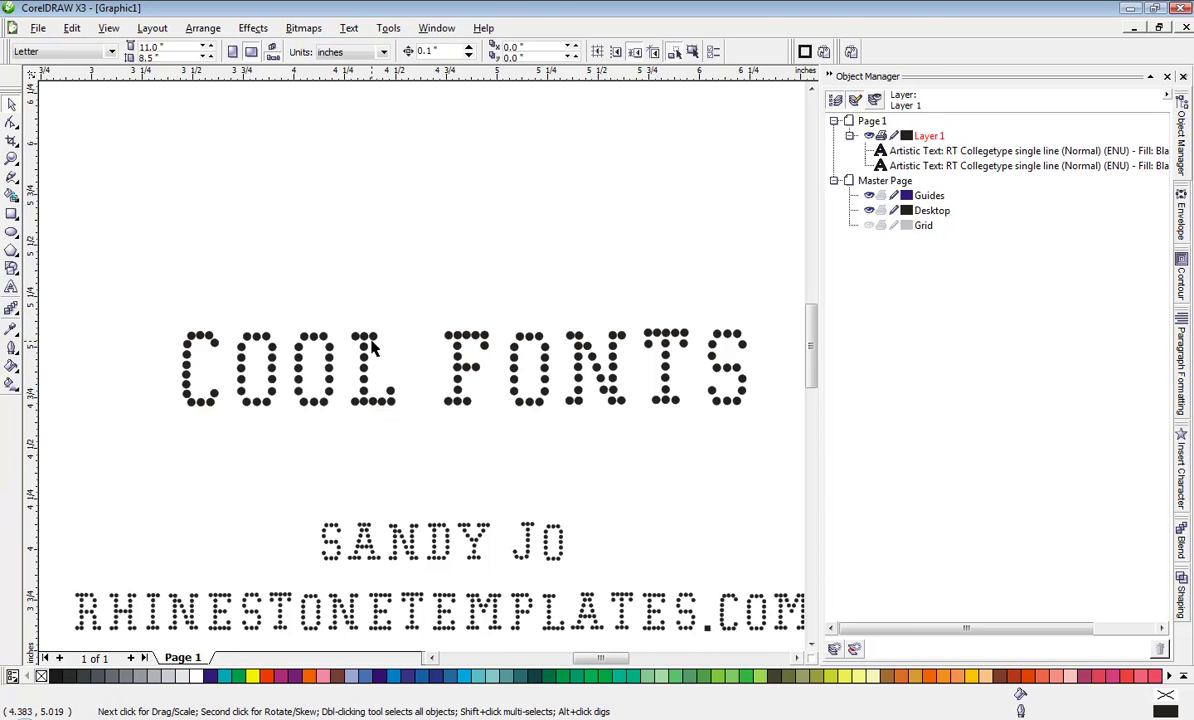
click(345, 335)
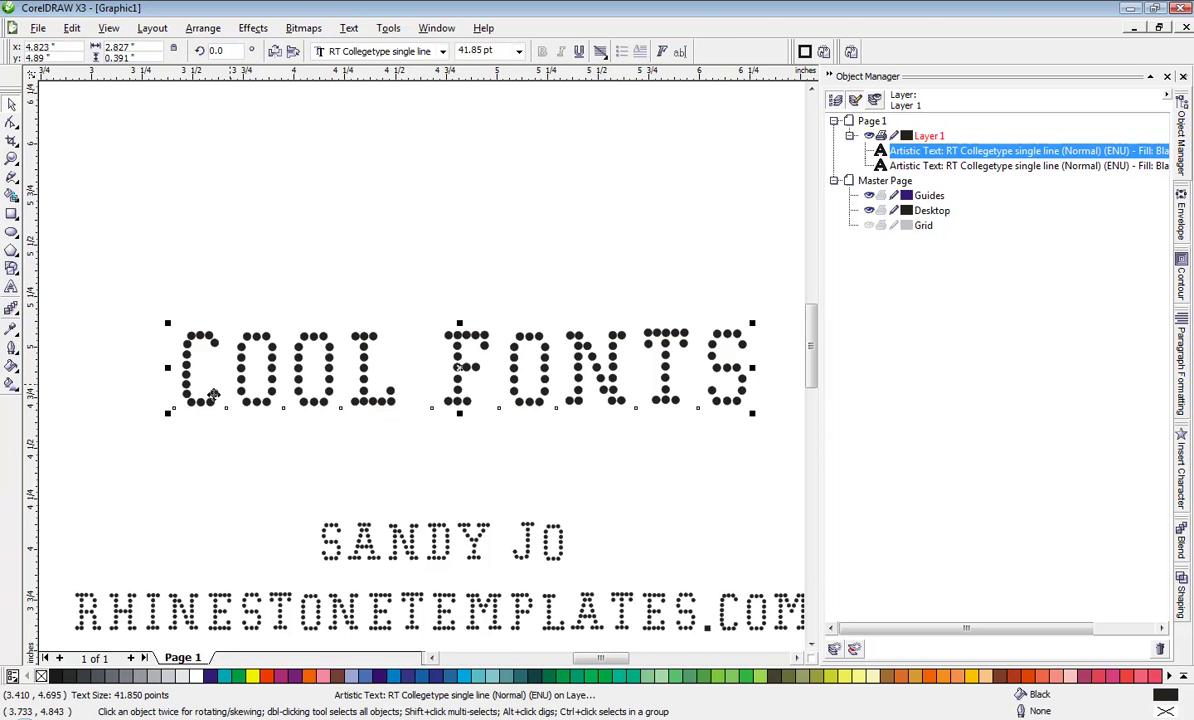
Step: Convert COOL FONTS to curves from Object Manager and ungroup it into three curve objects
right_click(887, 148)
right_click(950, 152)
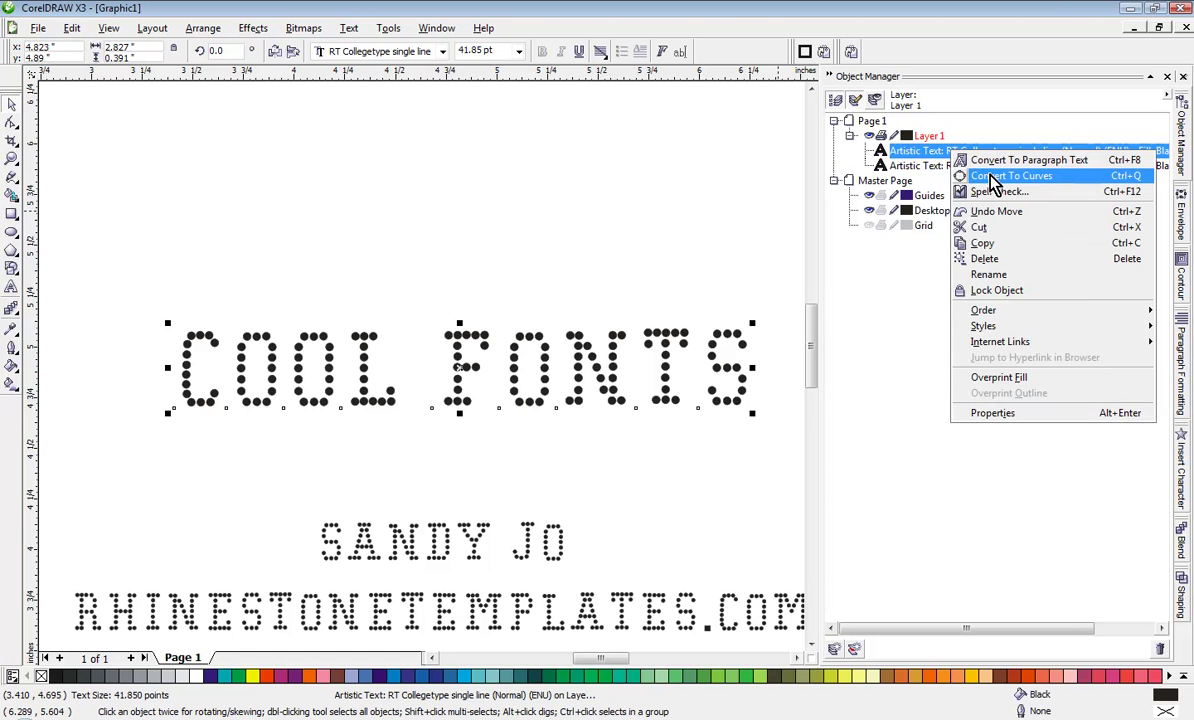
click(991, 177)
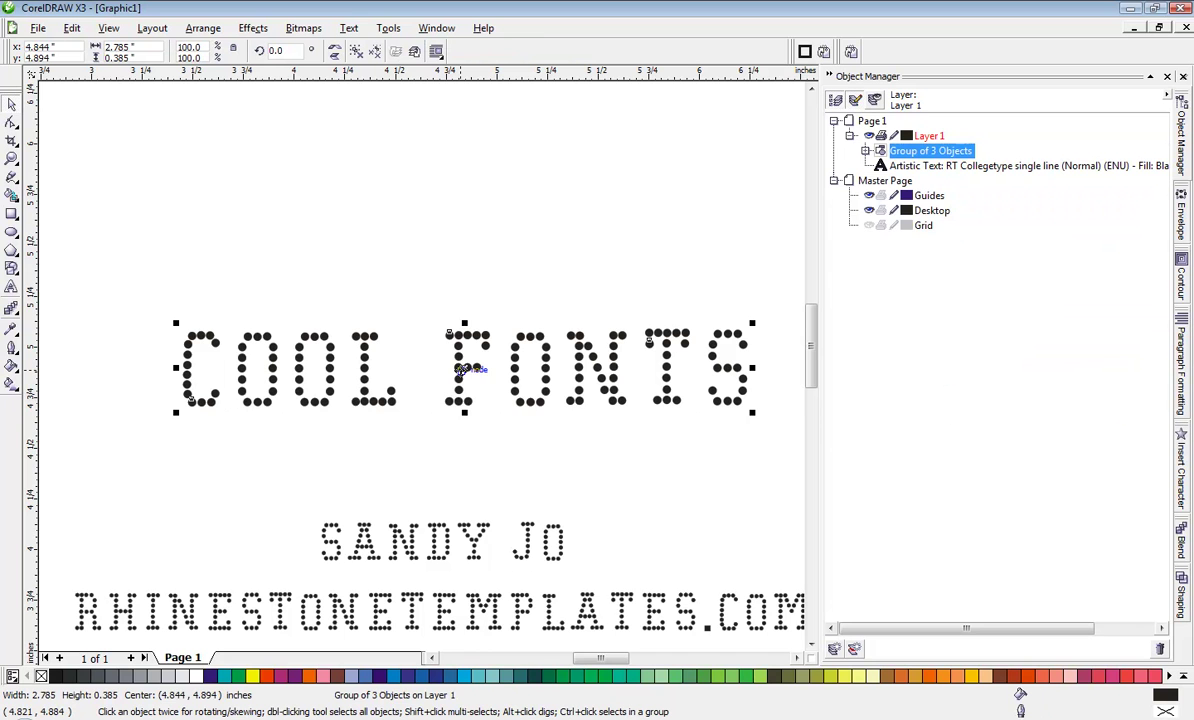
right_click(461, 370)
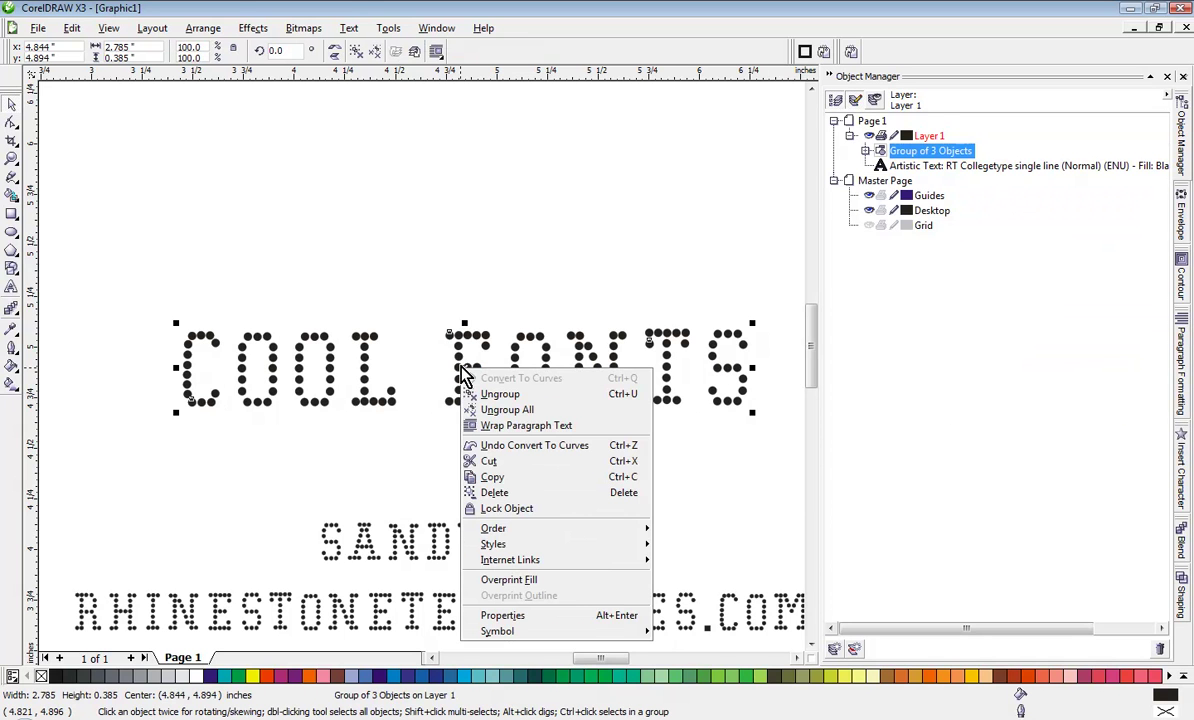
click(512, 396)
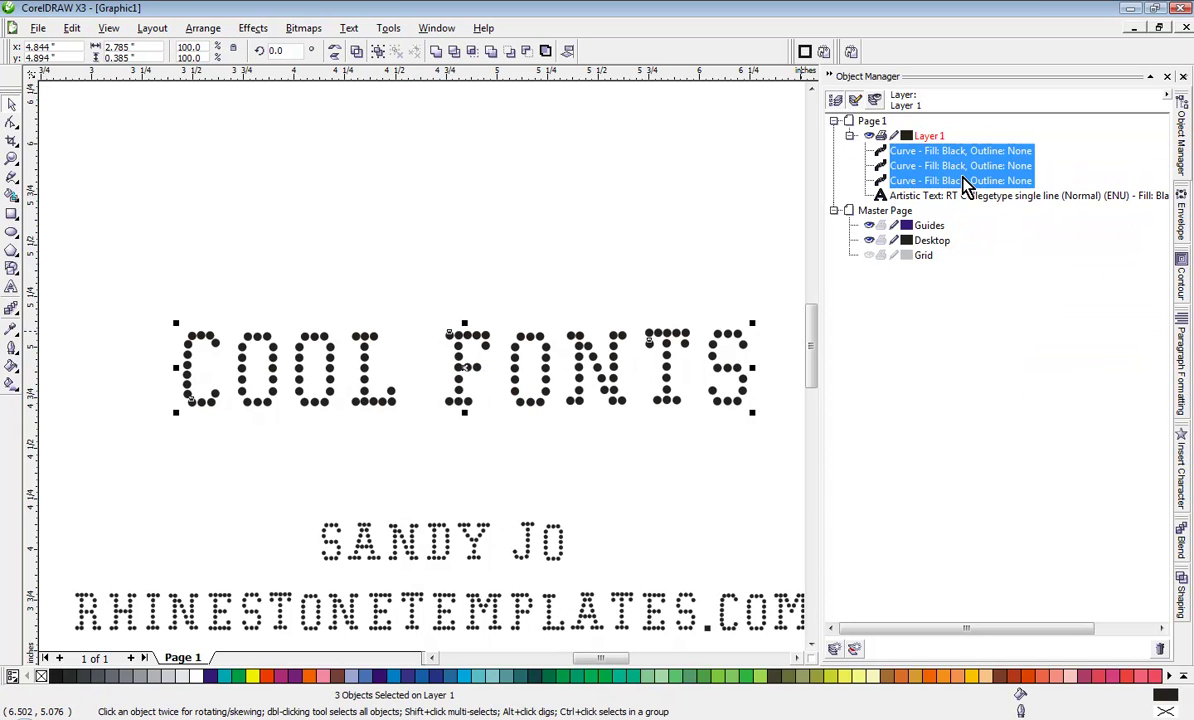
click(380, 300)
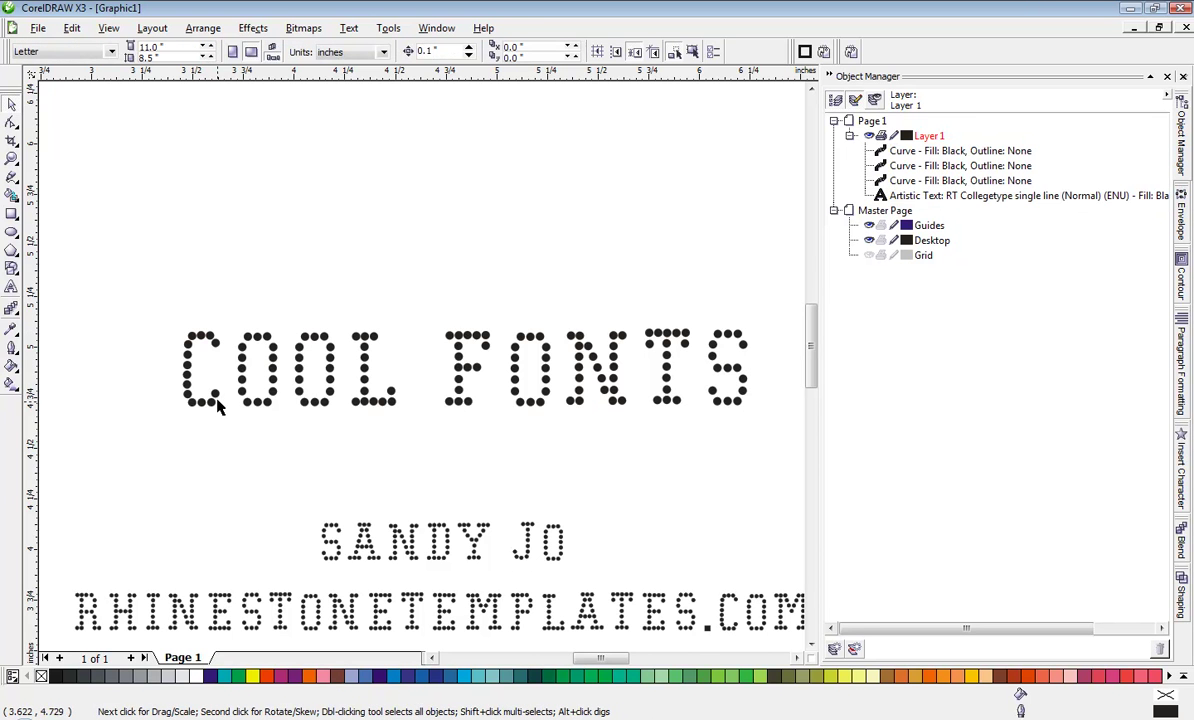
Step: Break the COOL curve apart into single dots and drag one C dot upward
click(214, 398)
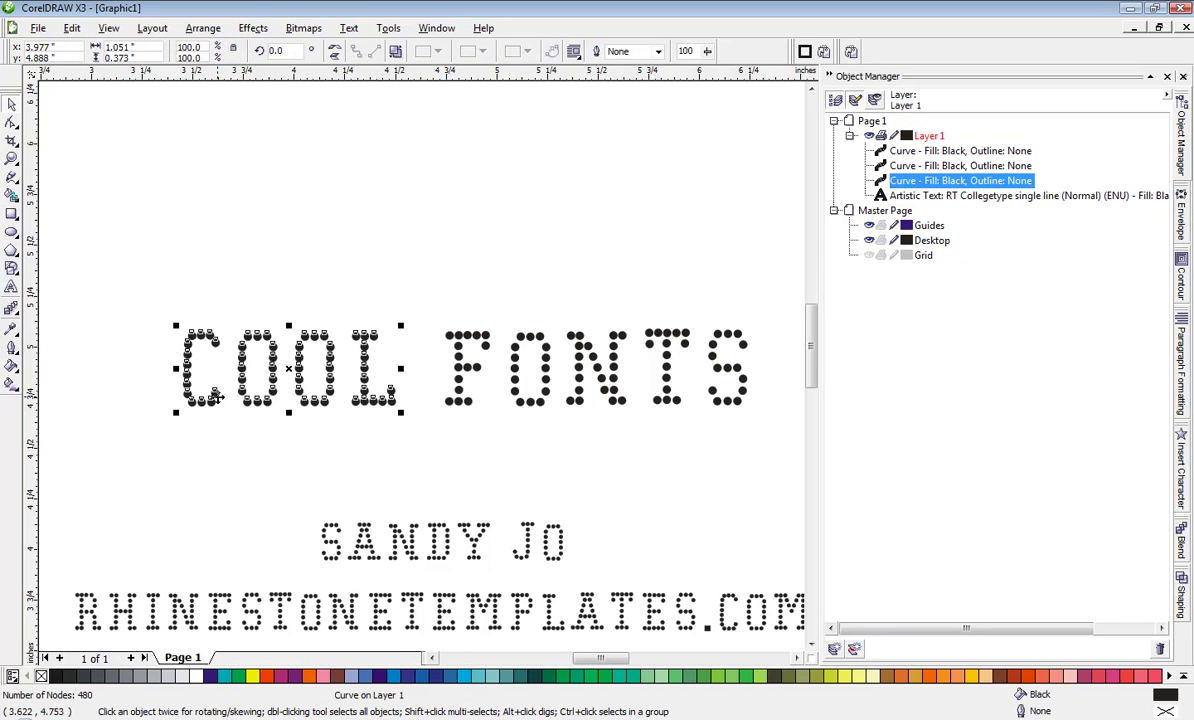
right_click(214, 398)
click(217, 307)
key(Escape)
click(210, 337)
right_click(198, 315)
click(240, 343)
key(Escape)
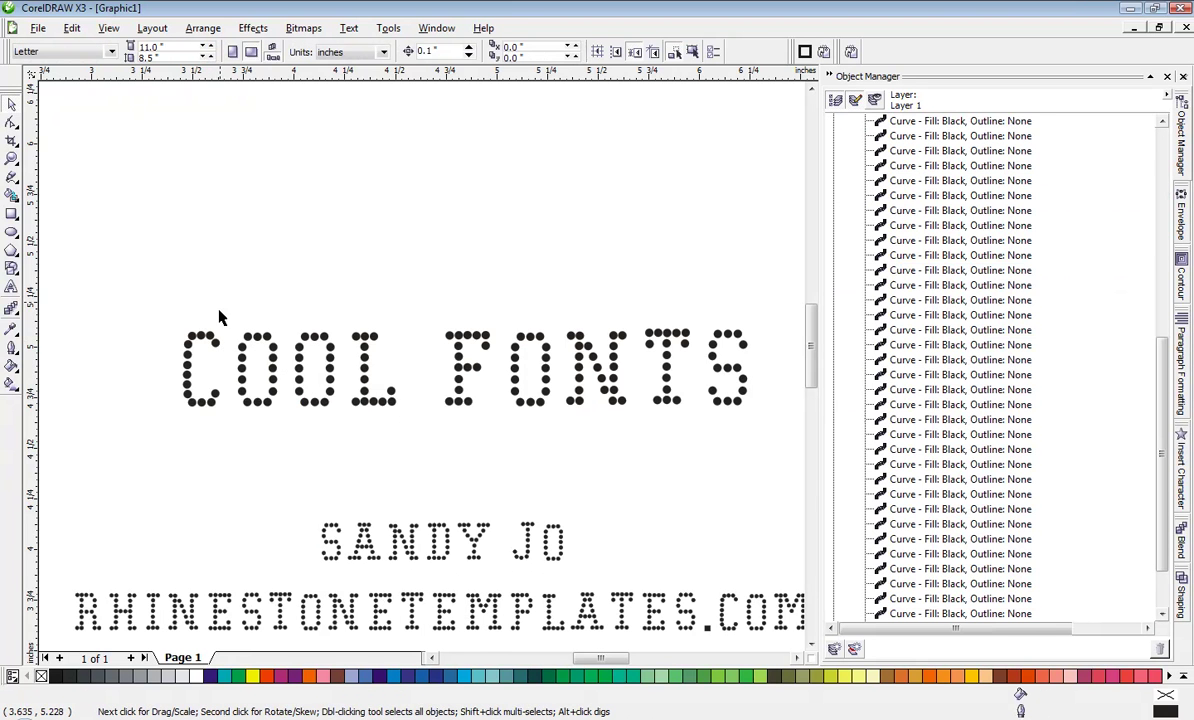
drag(209, 332, 292, 202)
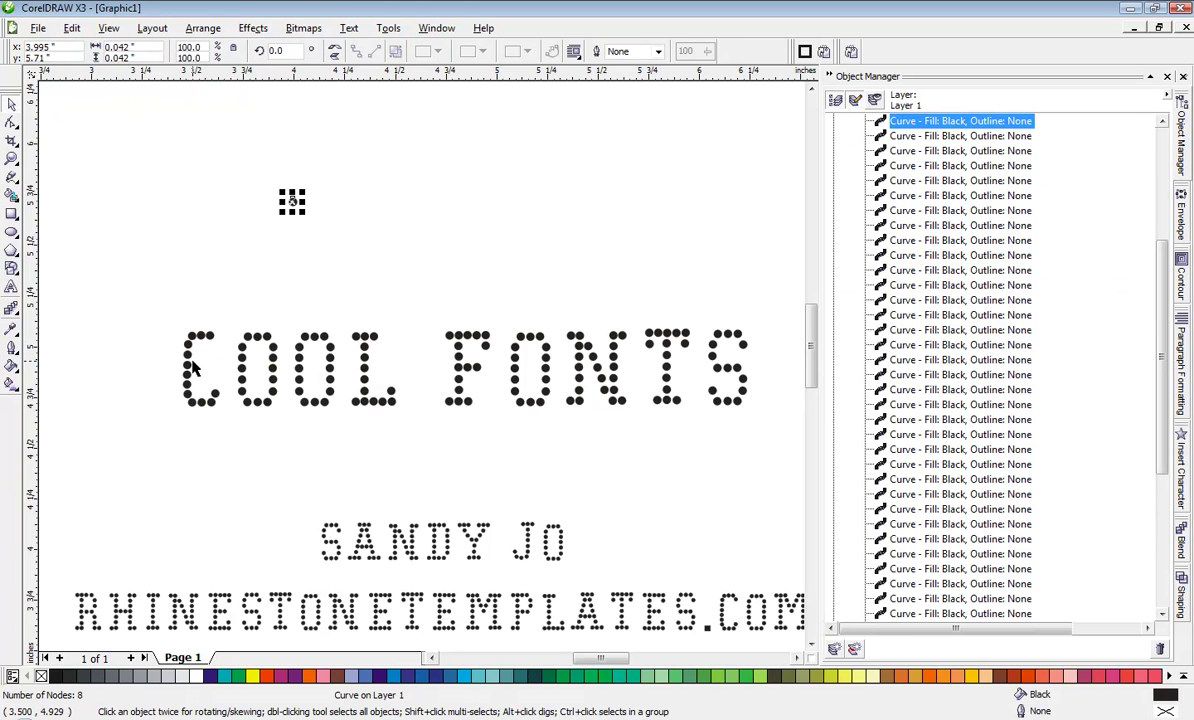
Step: Undo the dot move, then drop a copy of the C's top dot above the lettering
key(ctrl+z)
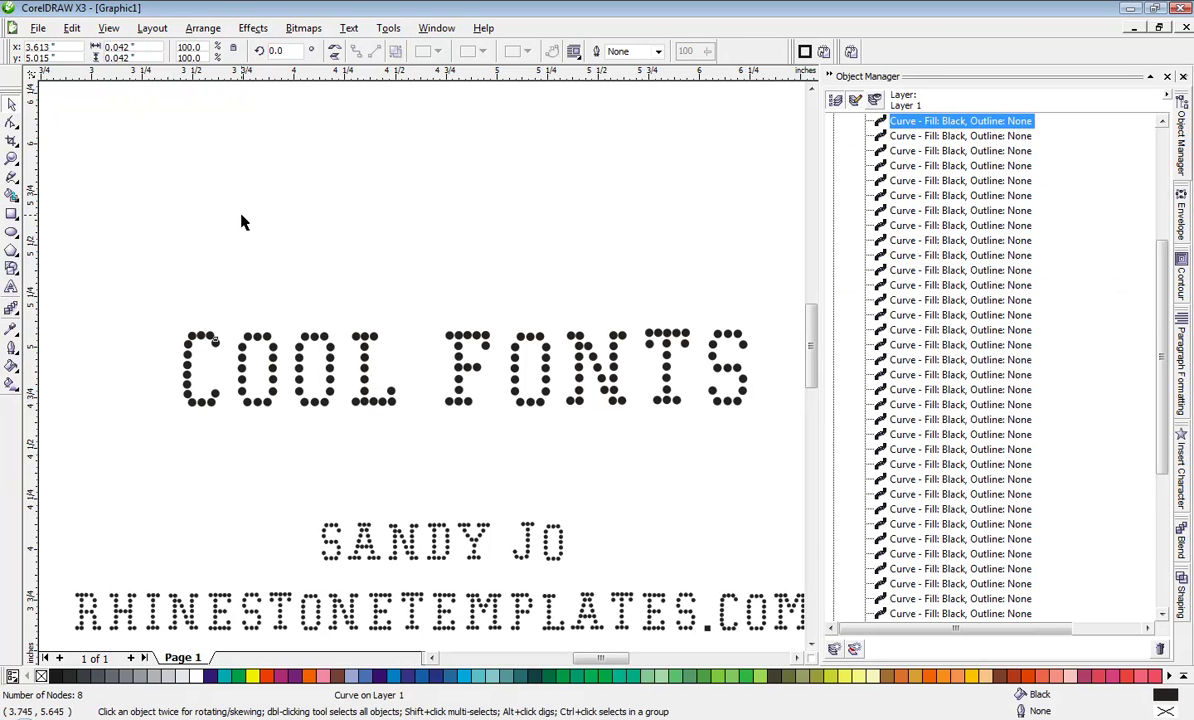
click(218, 262)
click(214, 343)
drag(214, 343, 413, 176)
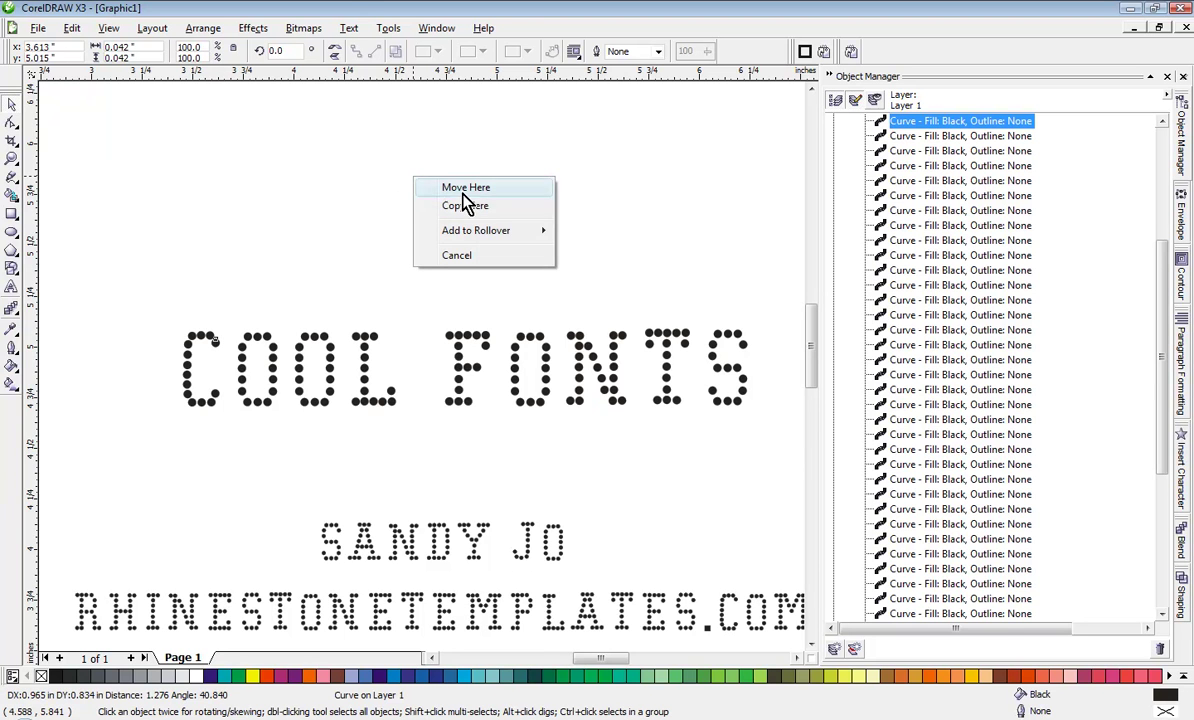
click(470, 208)
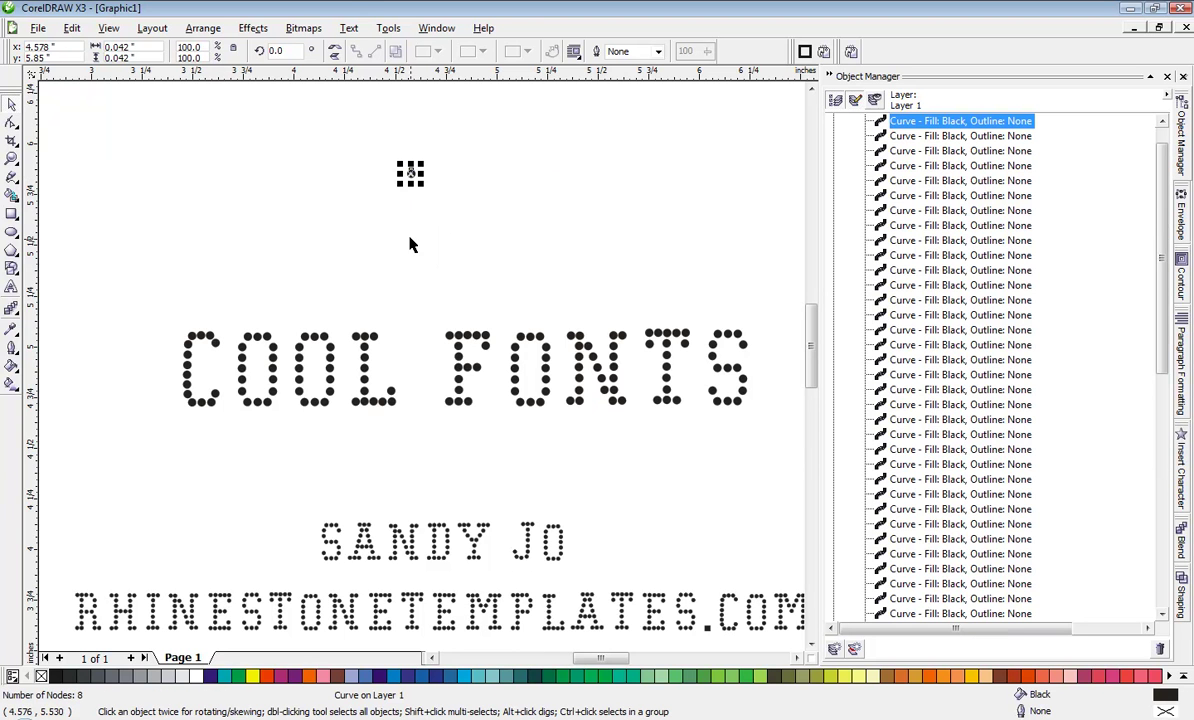
click(392, 205)
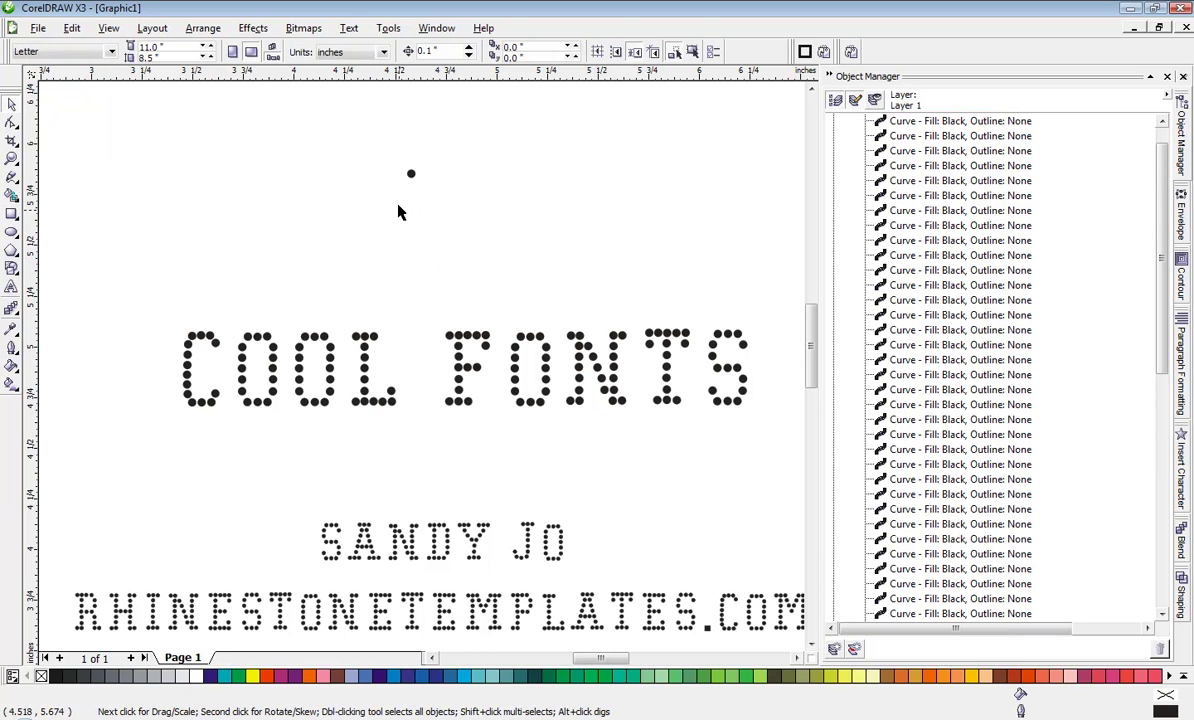
drag(376, 203, 481, 243)
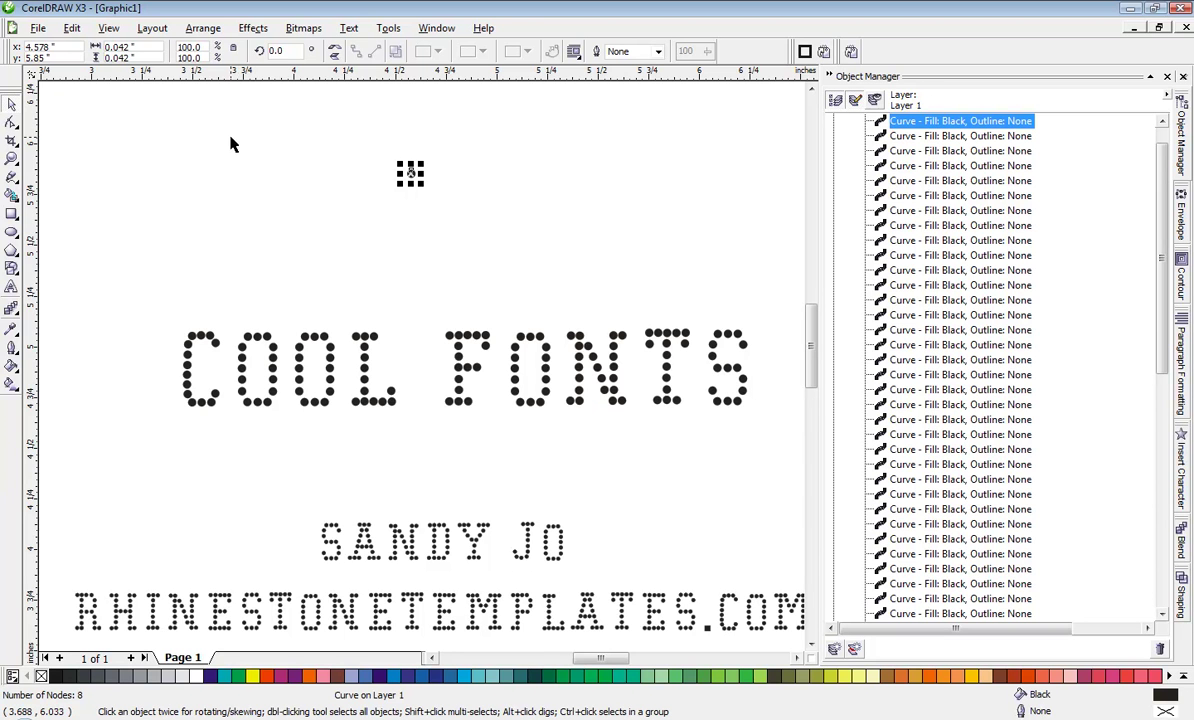
click(118, 47)
click(146, 57)
click(138, 49)
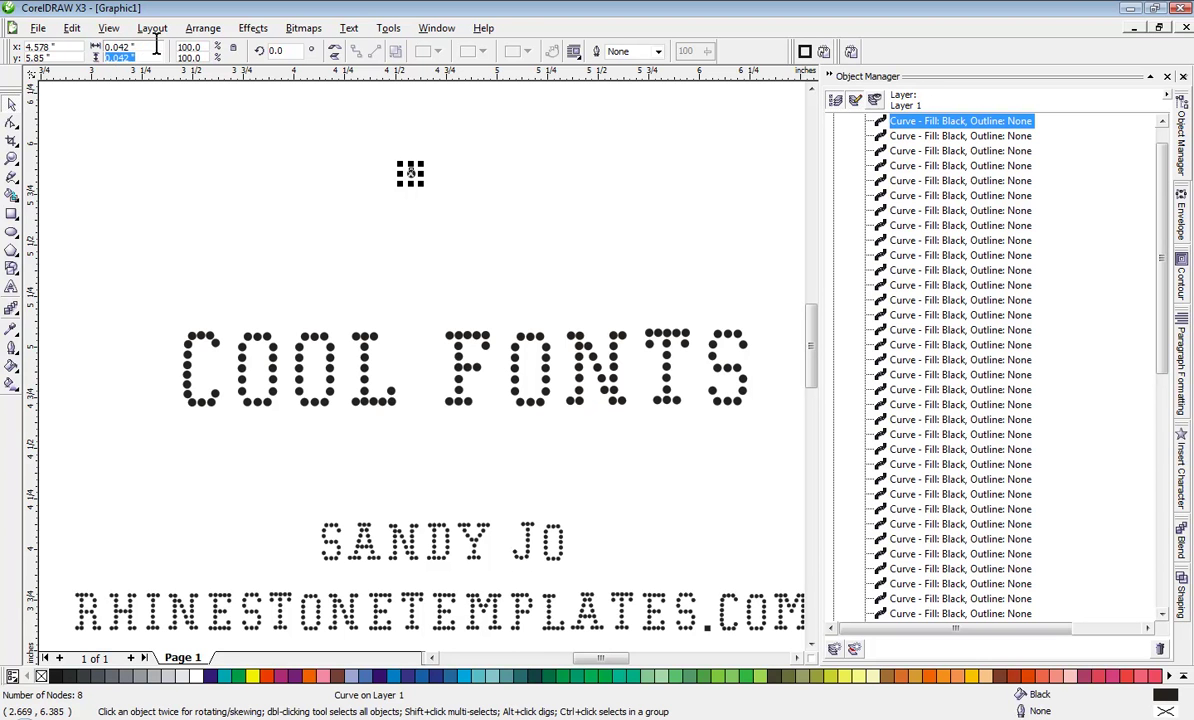
click(288, 112)
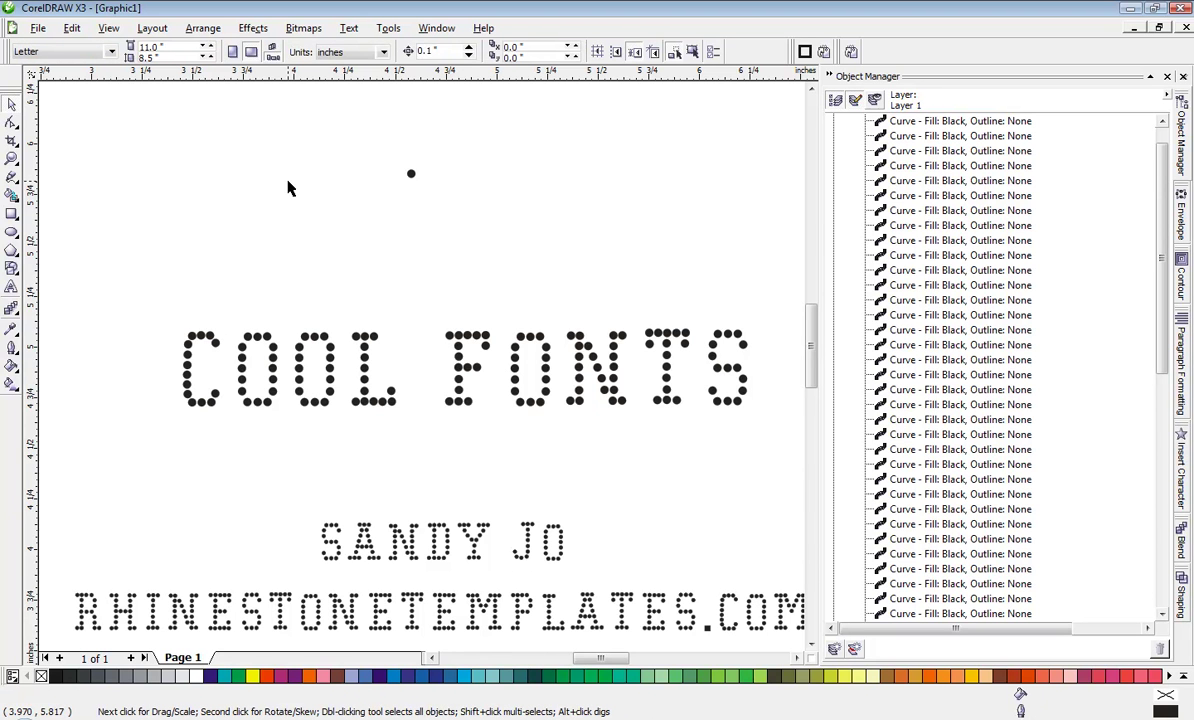
drag(360, 140, 440, 208)
click(445, 245)
drag(335, 132, 440, 185)
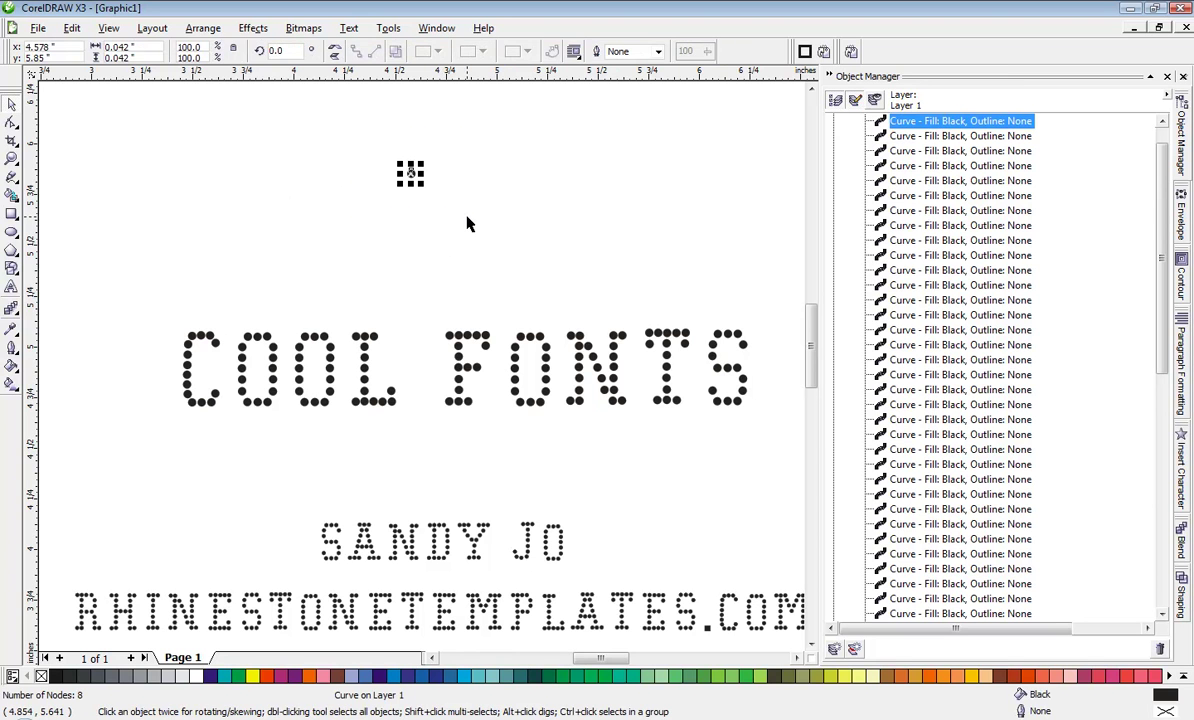
click(496, 229)
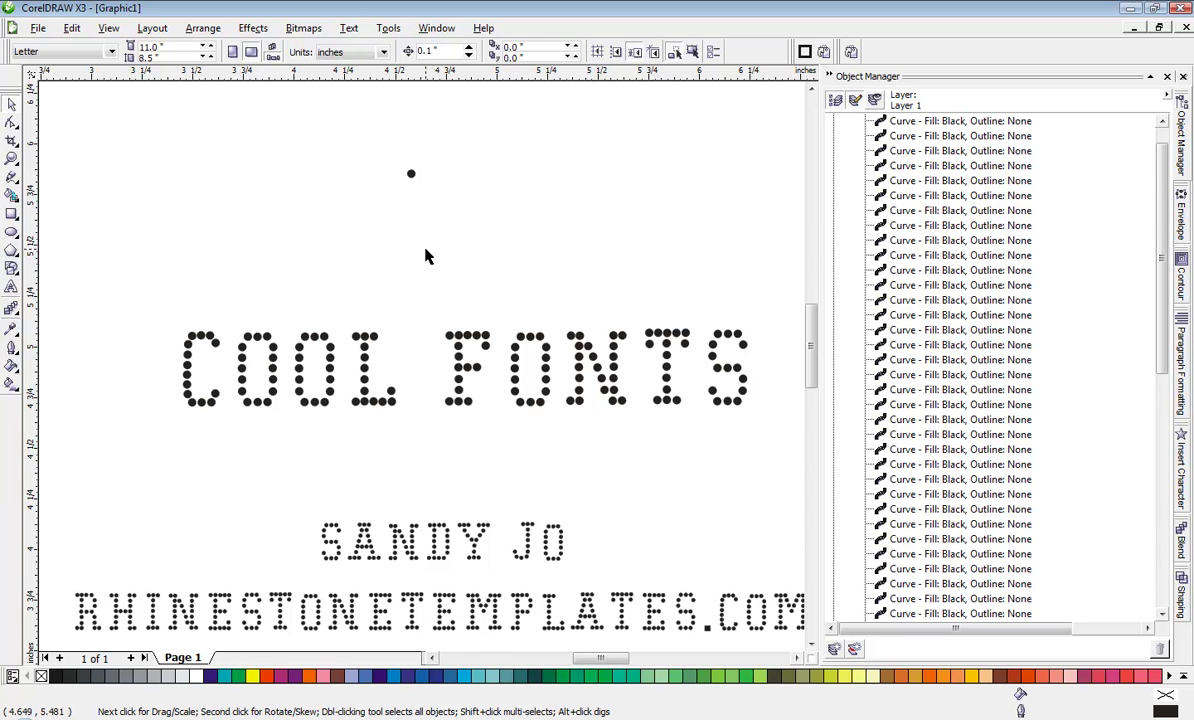
click(410, 174)
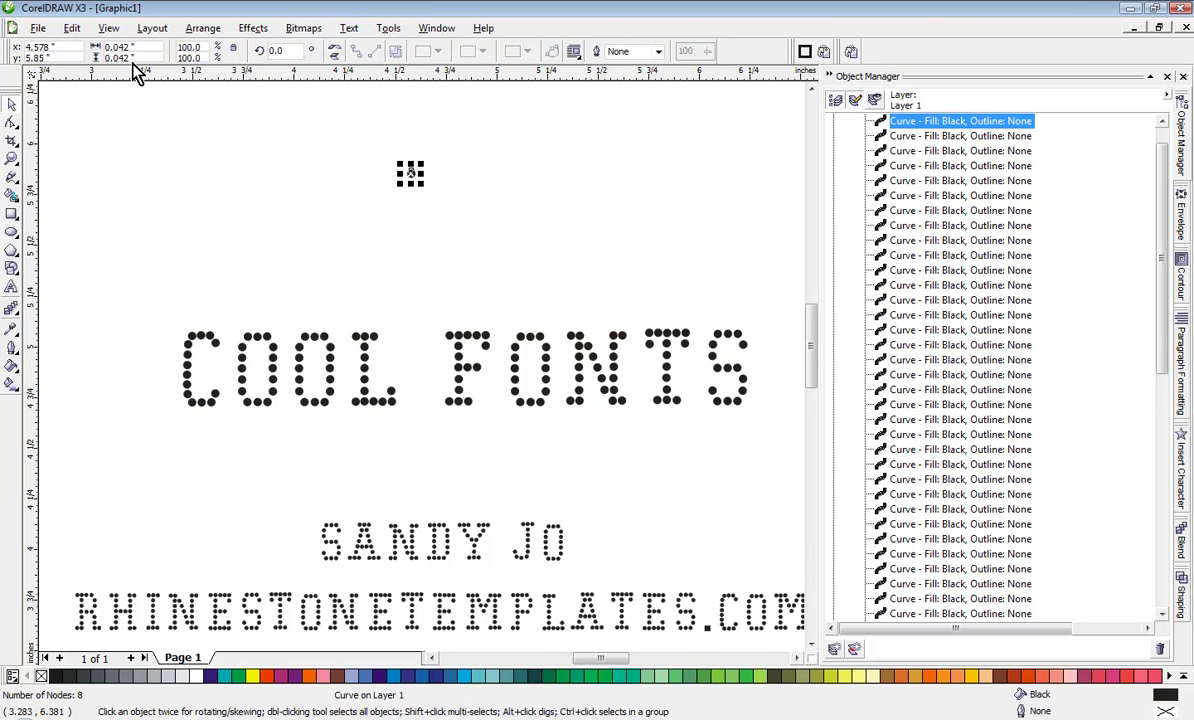
click(193, 184)
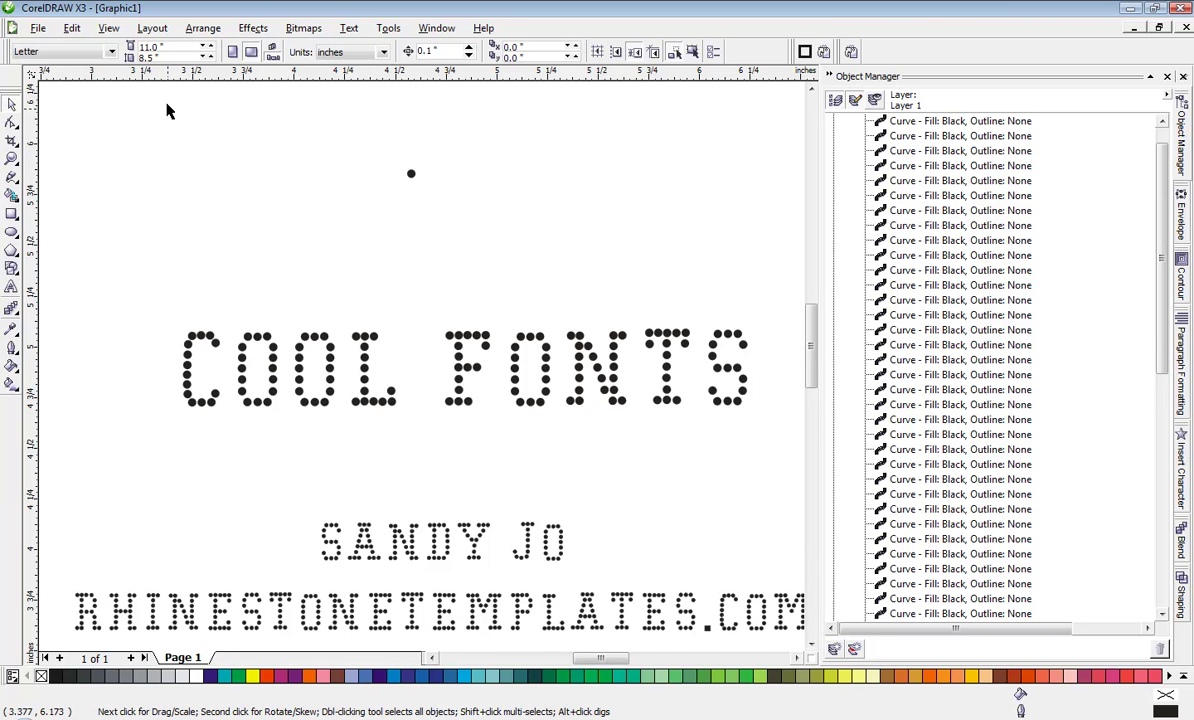
double_click(160, 47)
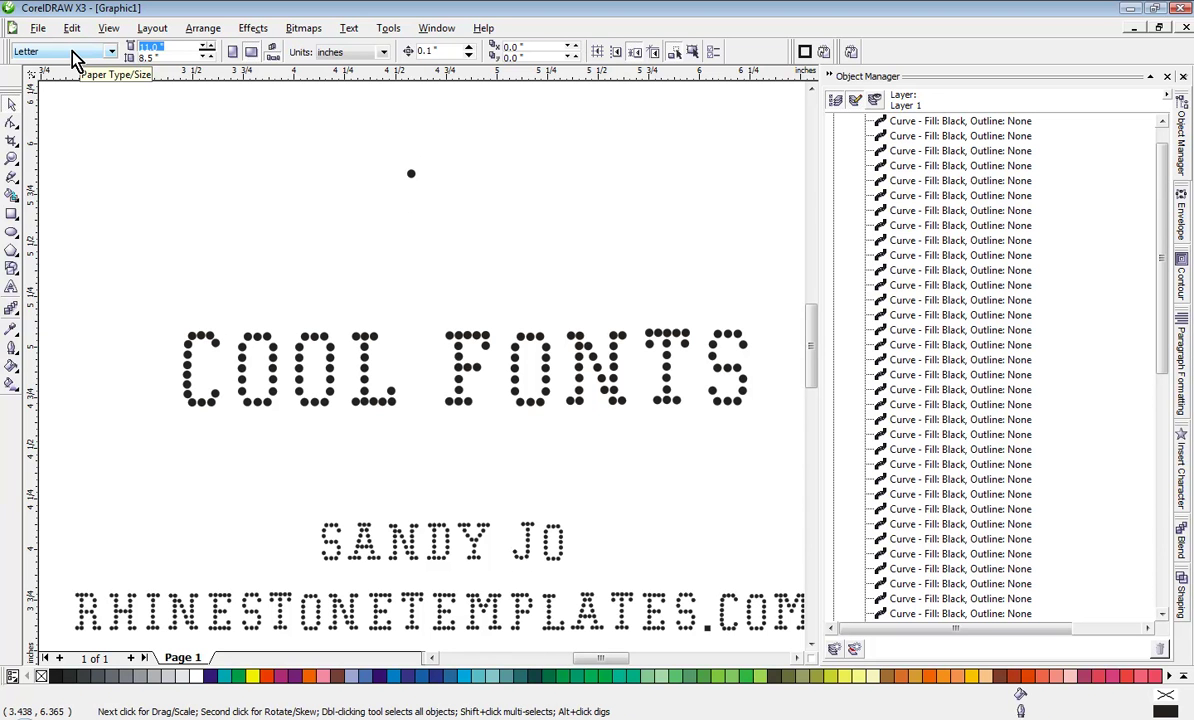
text(44)
text(")
key(BackSpace)
key(BackSpace)
text("-1/8"-1/16)
key(Return)
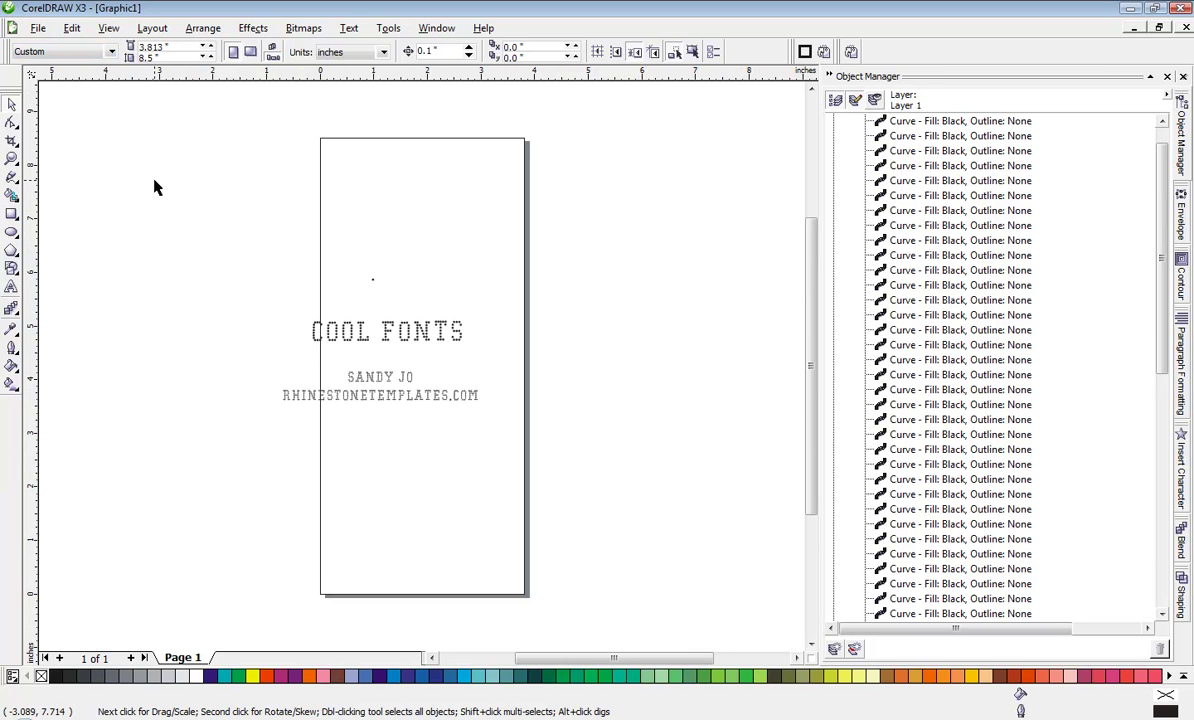
key(ctrl+z)
scroll(493, 373, up, 2)
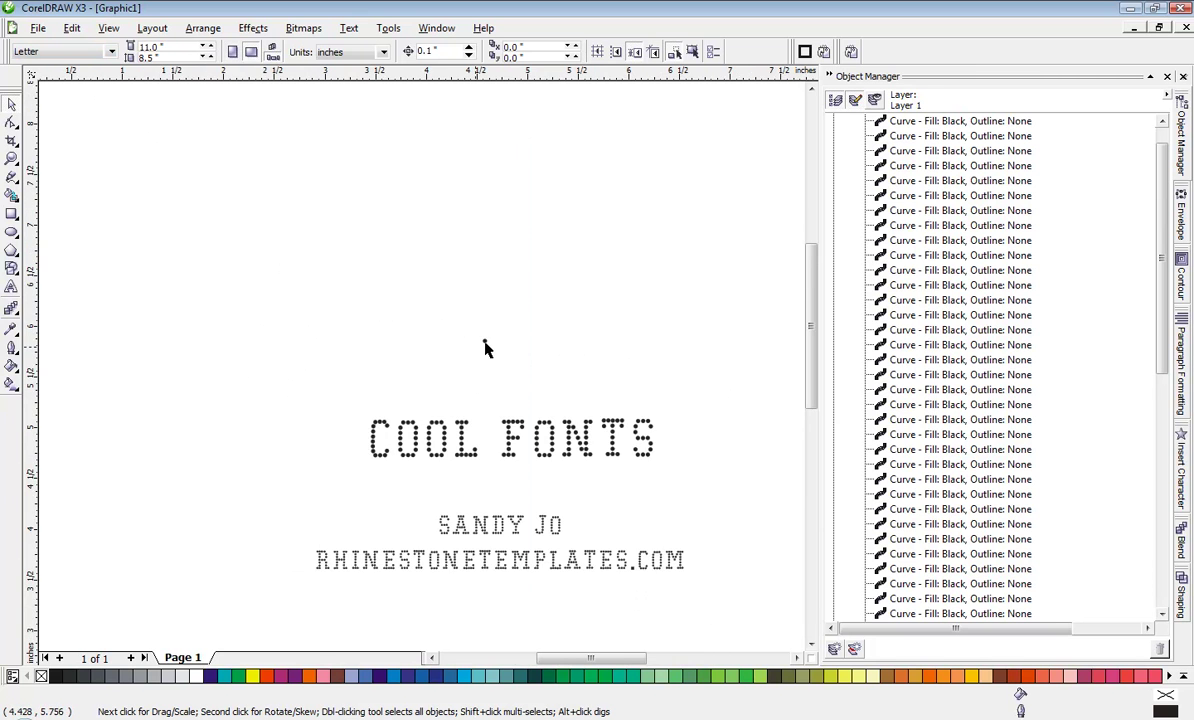
scroll(420, 370, up, 3)
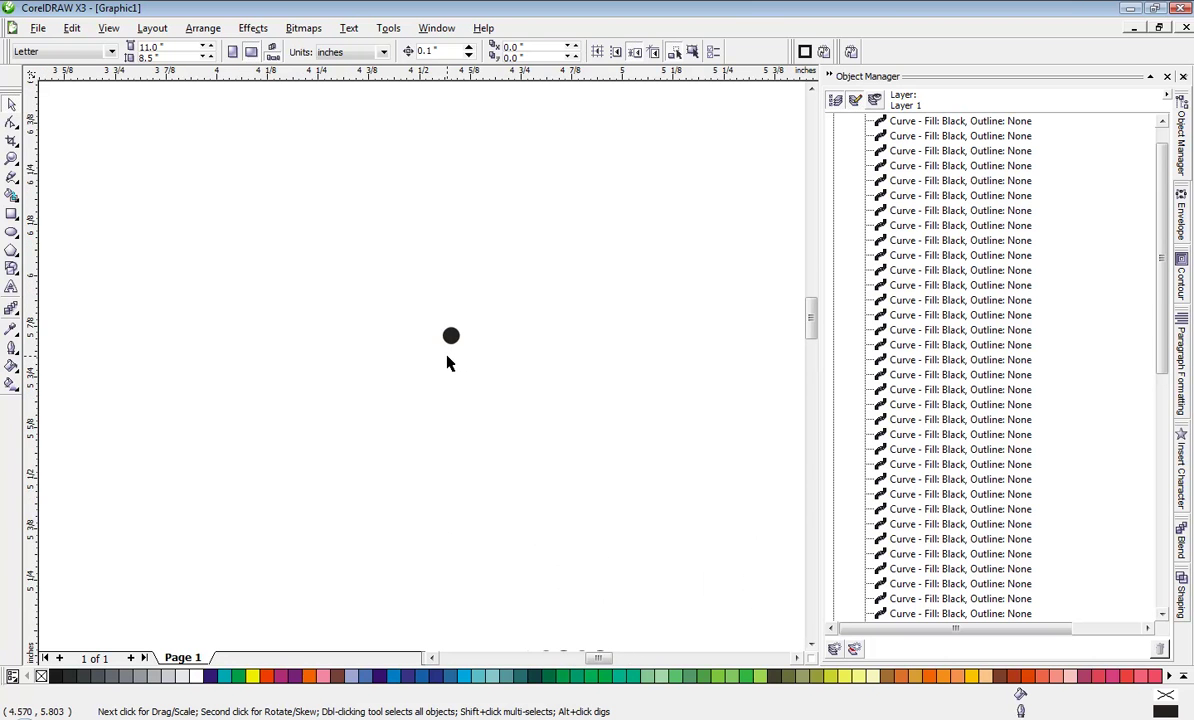
drag(305, 235, 558, 418)
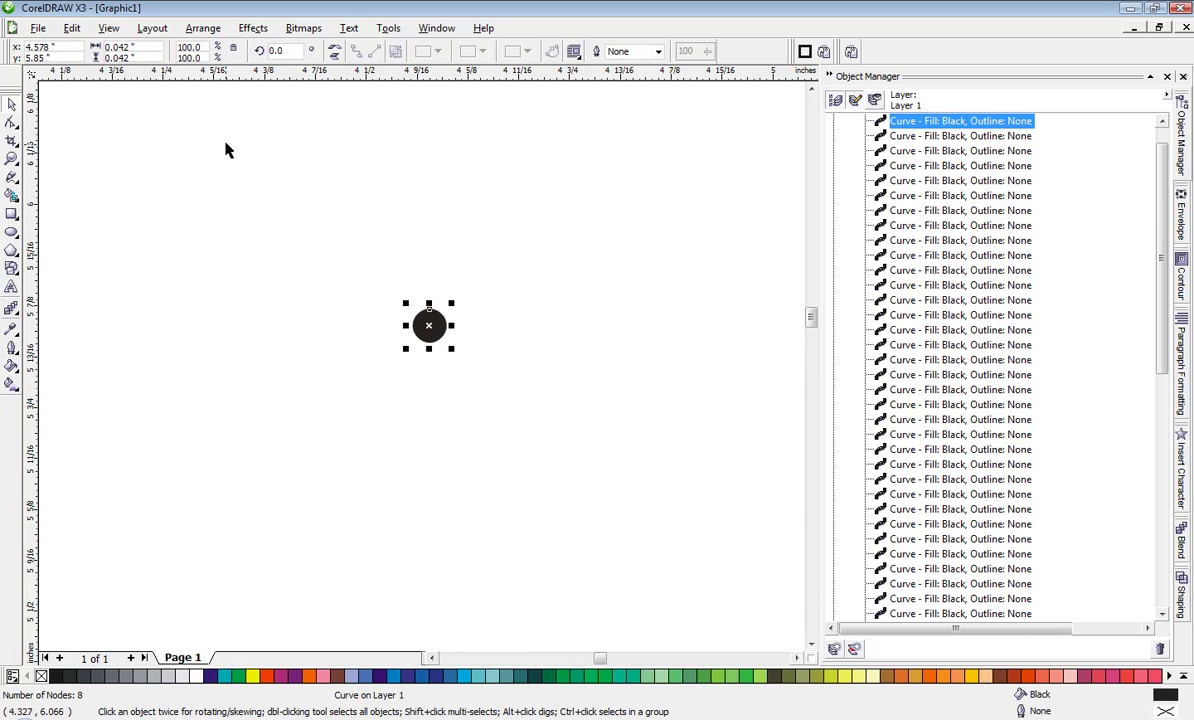
click(115, 47)
scroll(432, 402, down, 2)
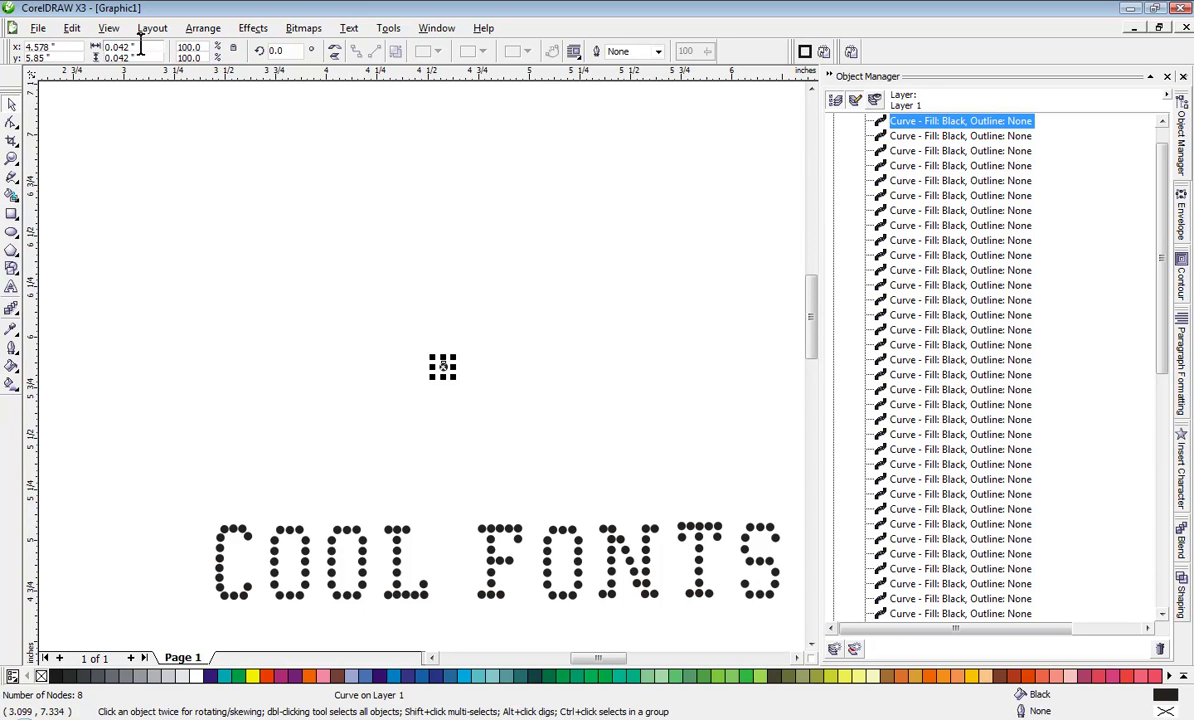
Step: Set the lone dot's width to 3.3 mm, making it 0.13 × 0.13 in (310.4%)
click(245, 170)
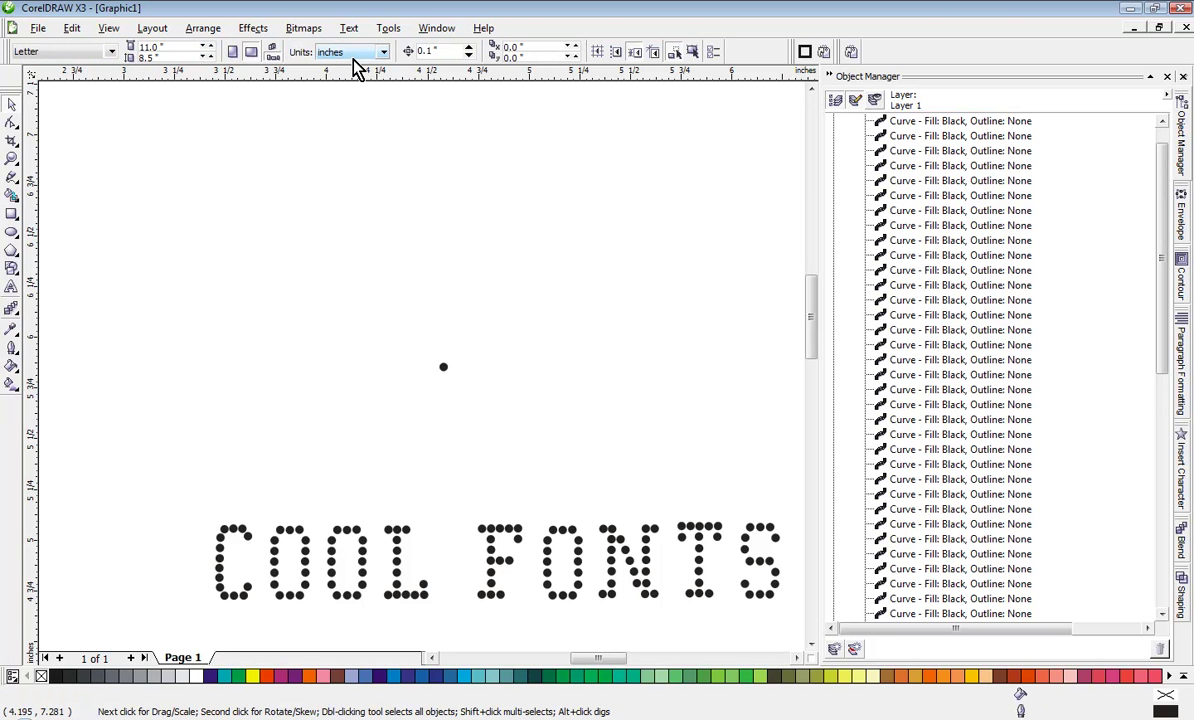
drag(319, 249, 520, 436)
click(518, 436)
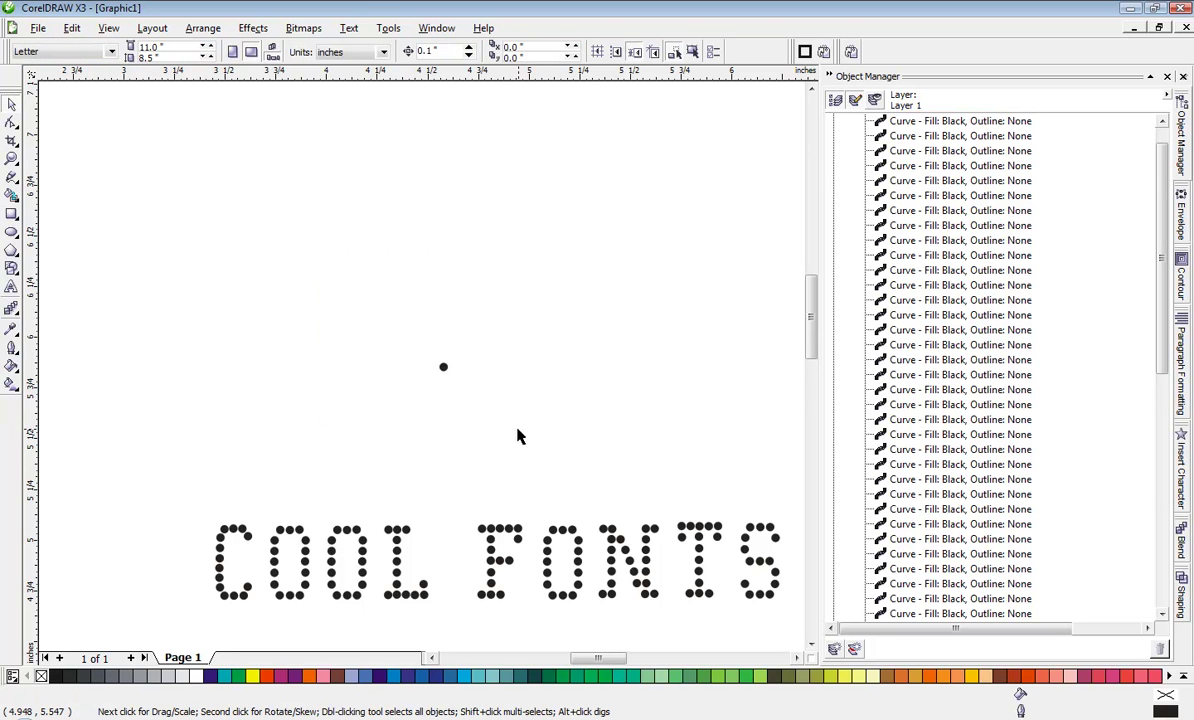
drag(375, 298, 482, 406)
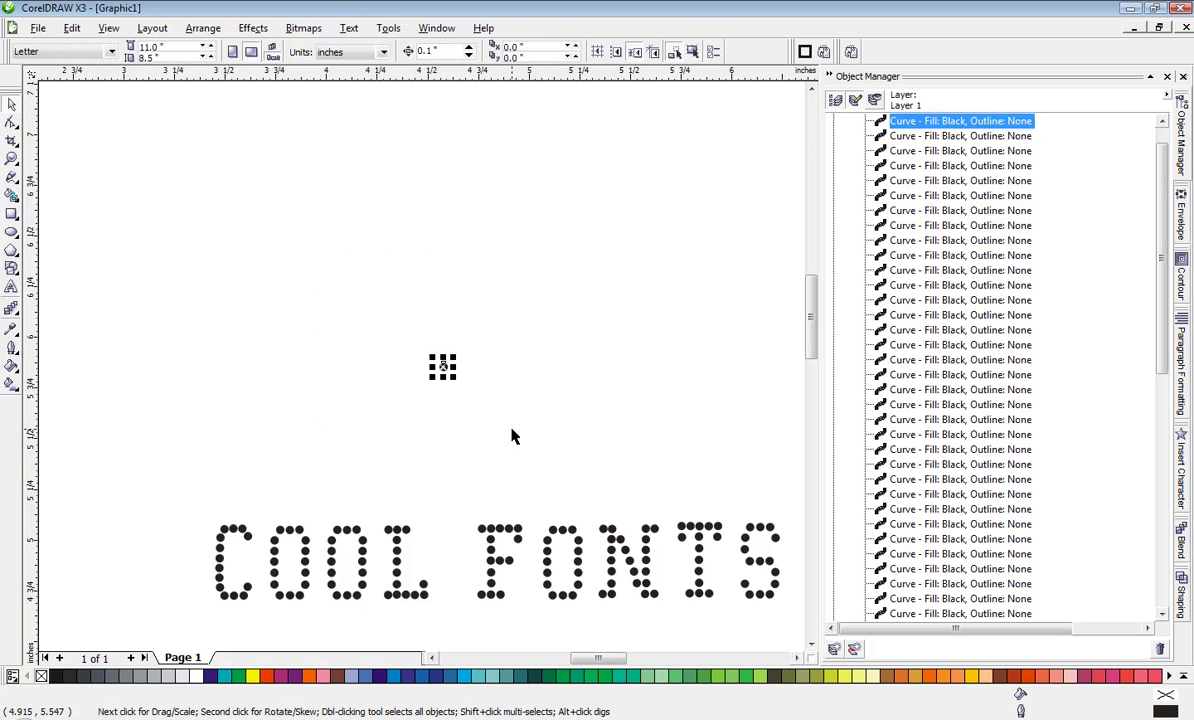
click(312, 333)
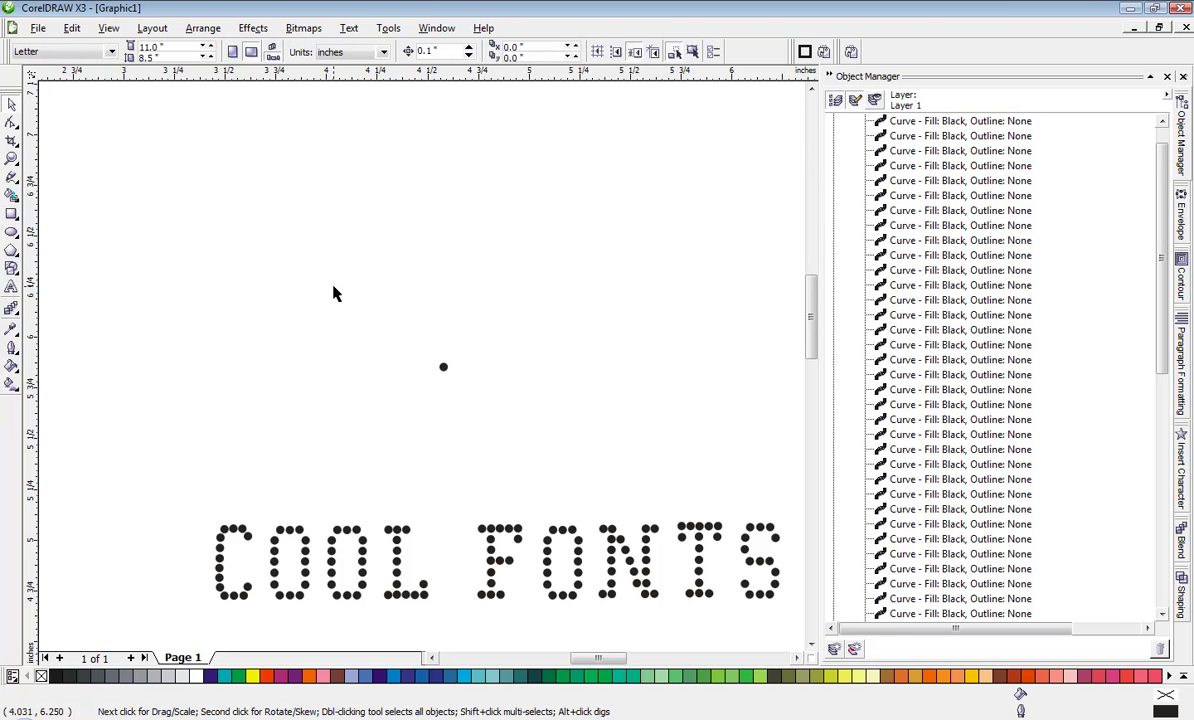
click(382, 52)
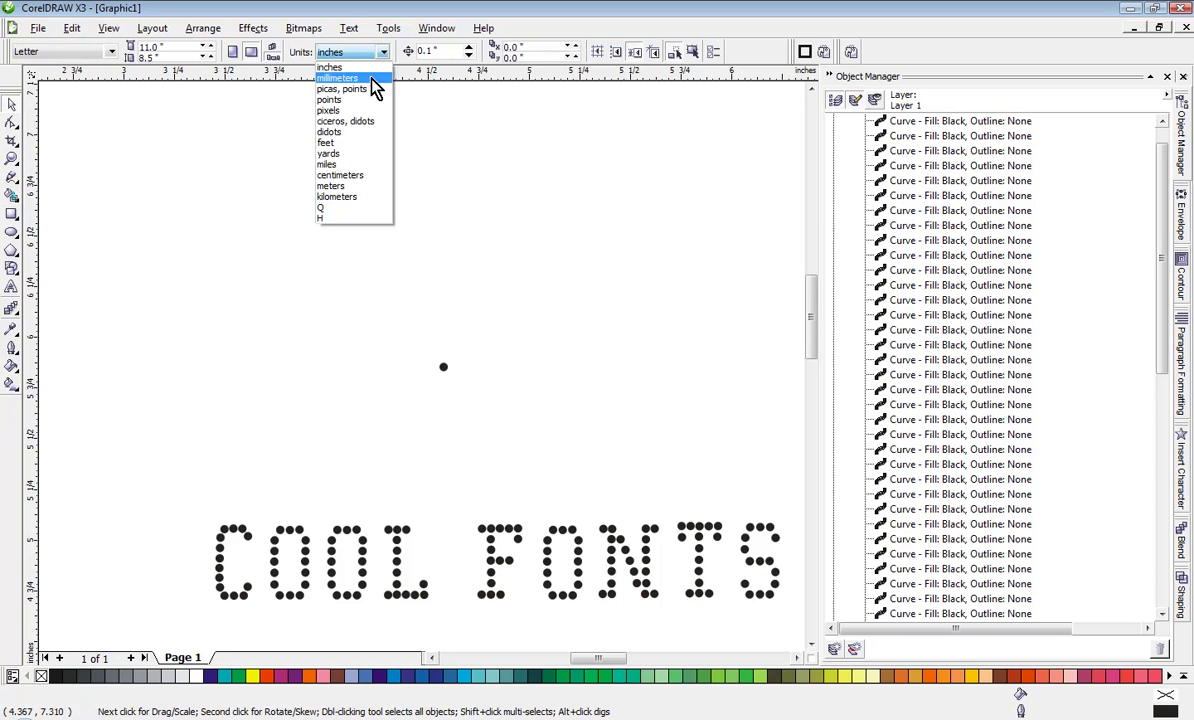
click(340, 68)
drag(341, 226, 492, 402)
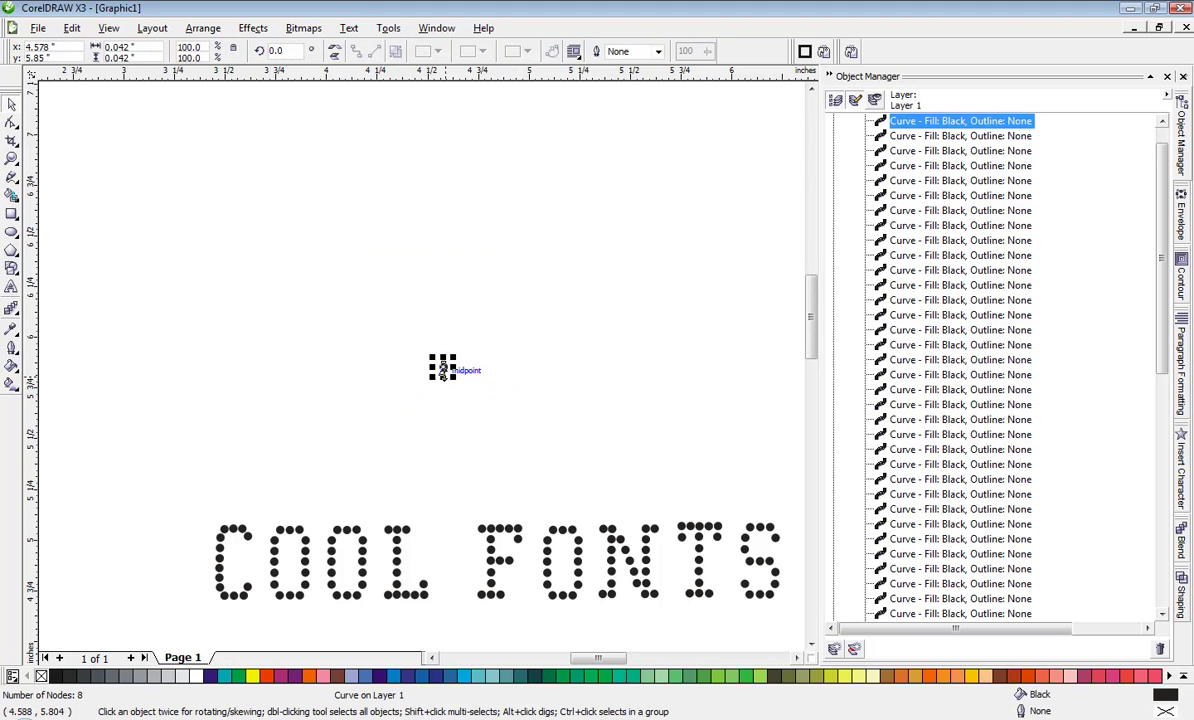
click(118, 47)
text(3.3mlm)
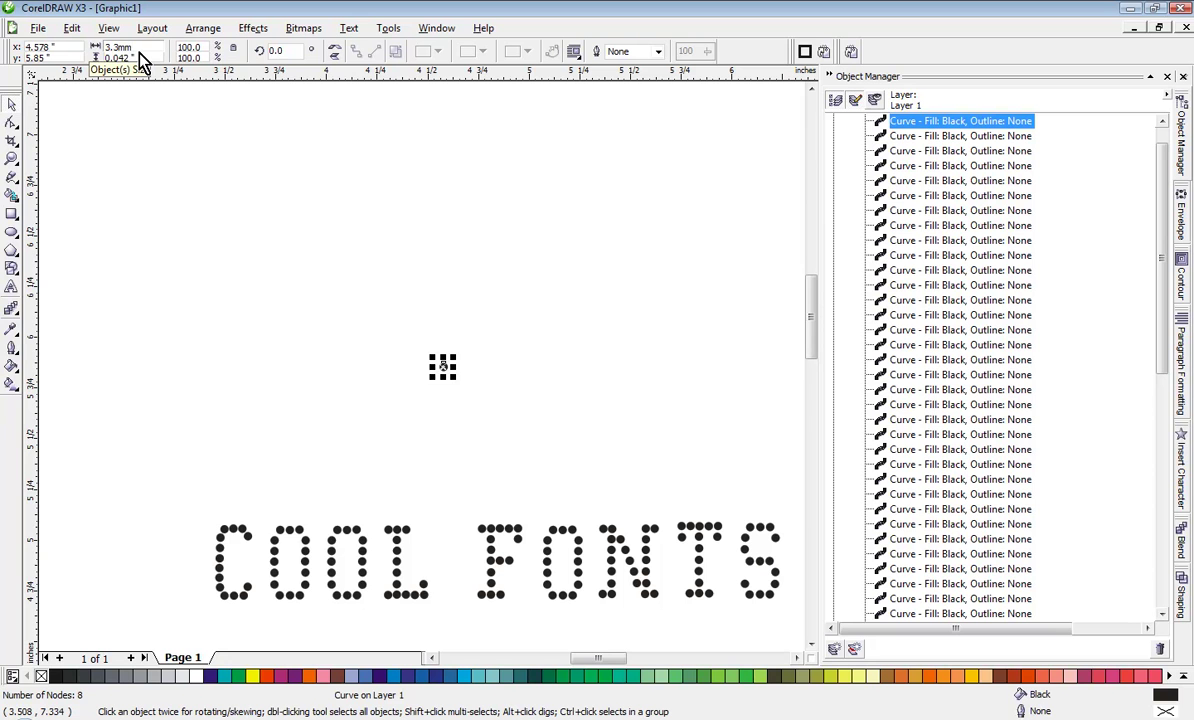
key(Return)
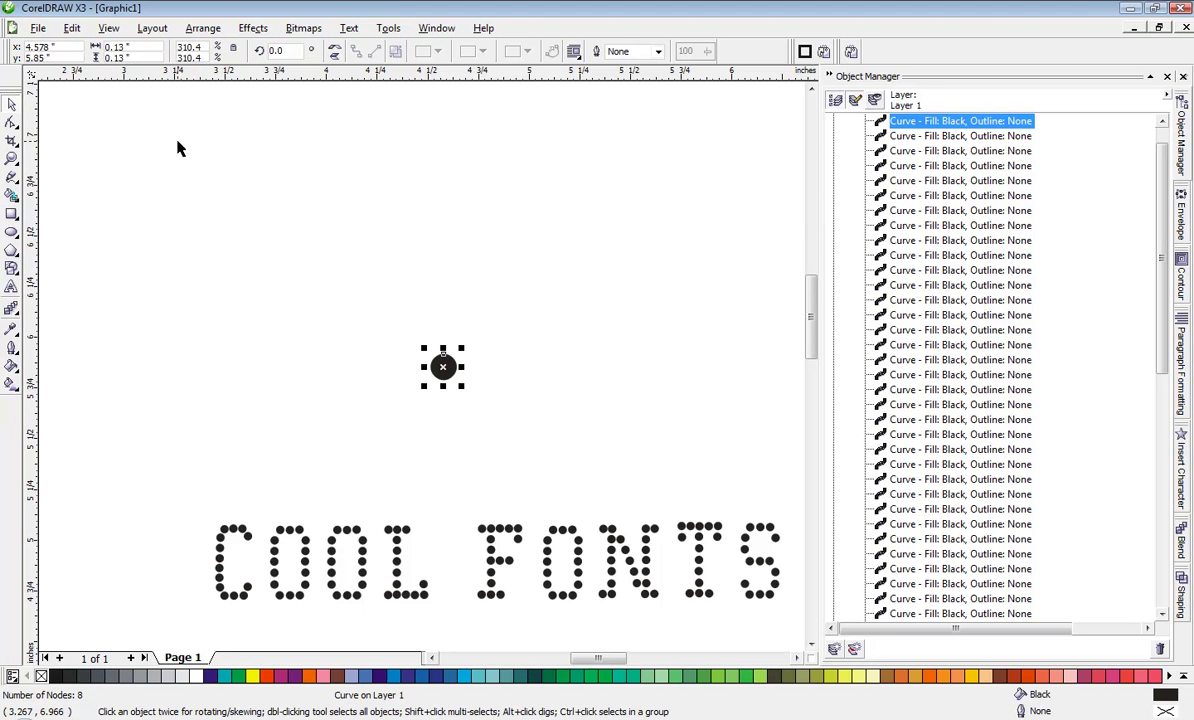
double_click(189, 47)
right_click(187, 48)
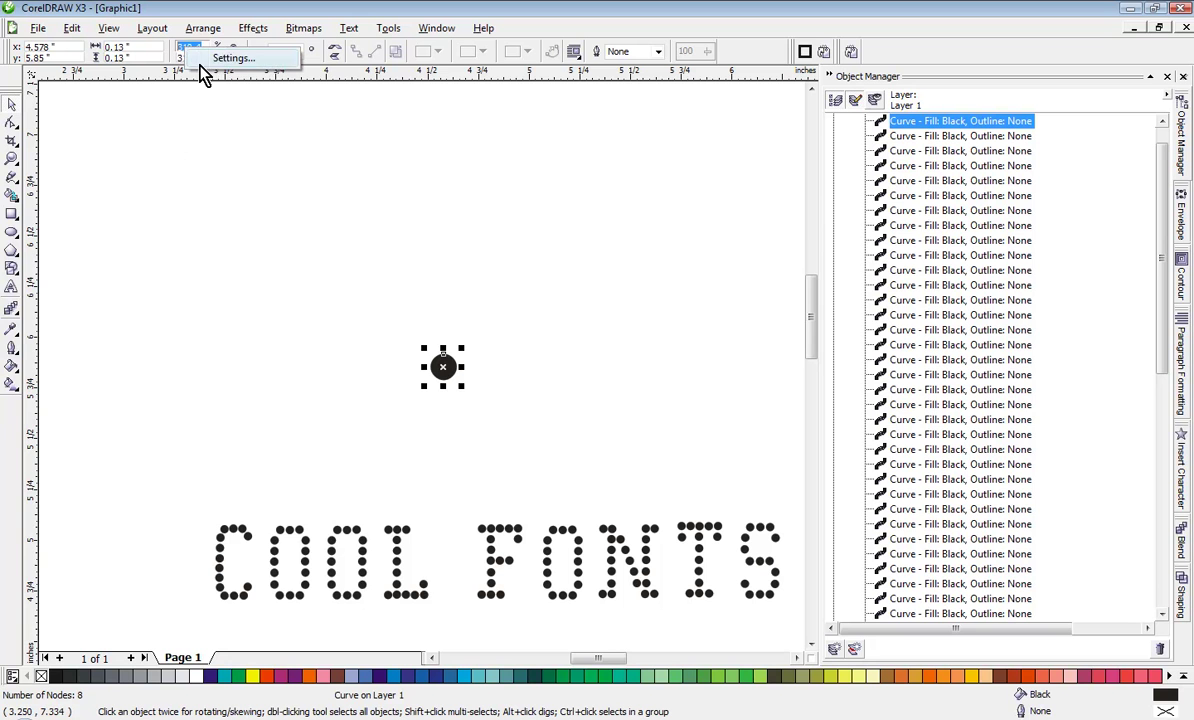
click(165, 95)
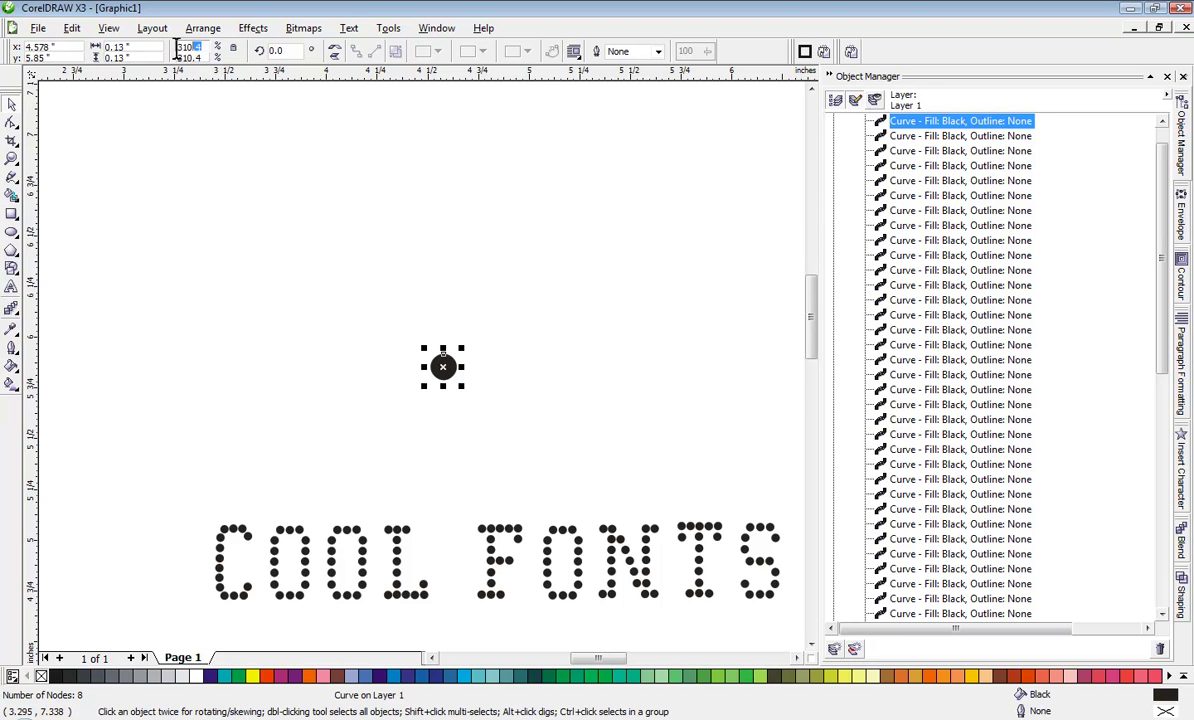
click(268, 316)
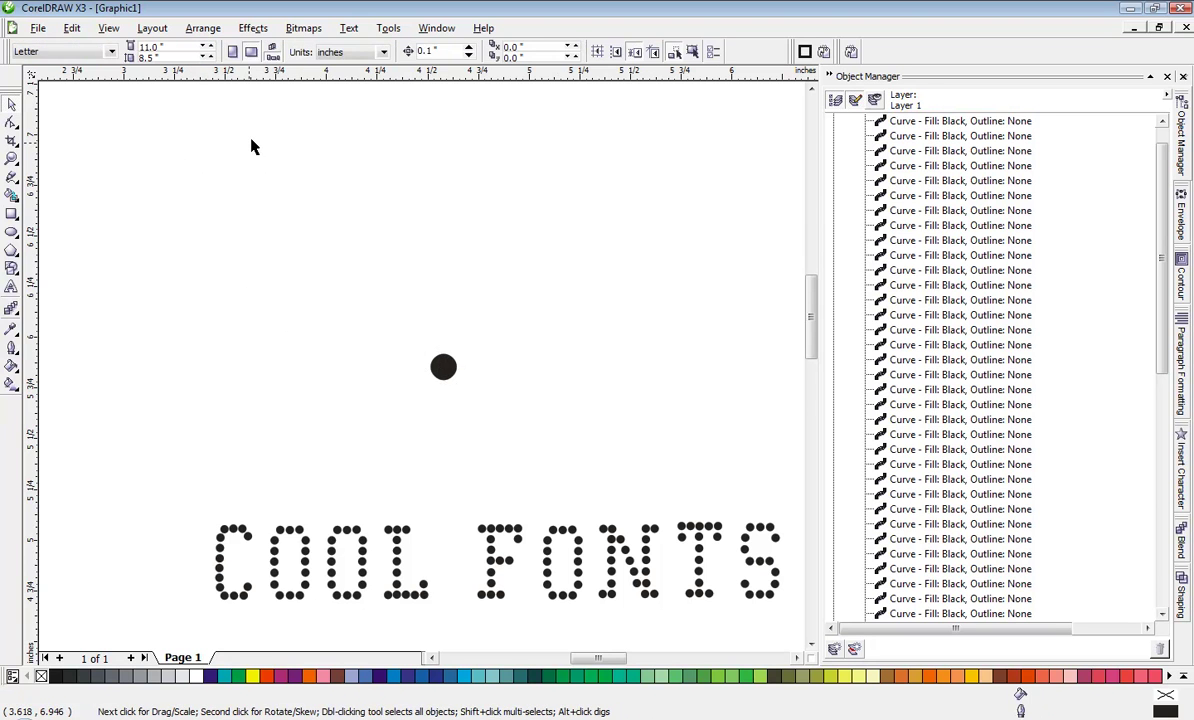
click(443, 367)
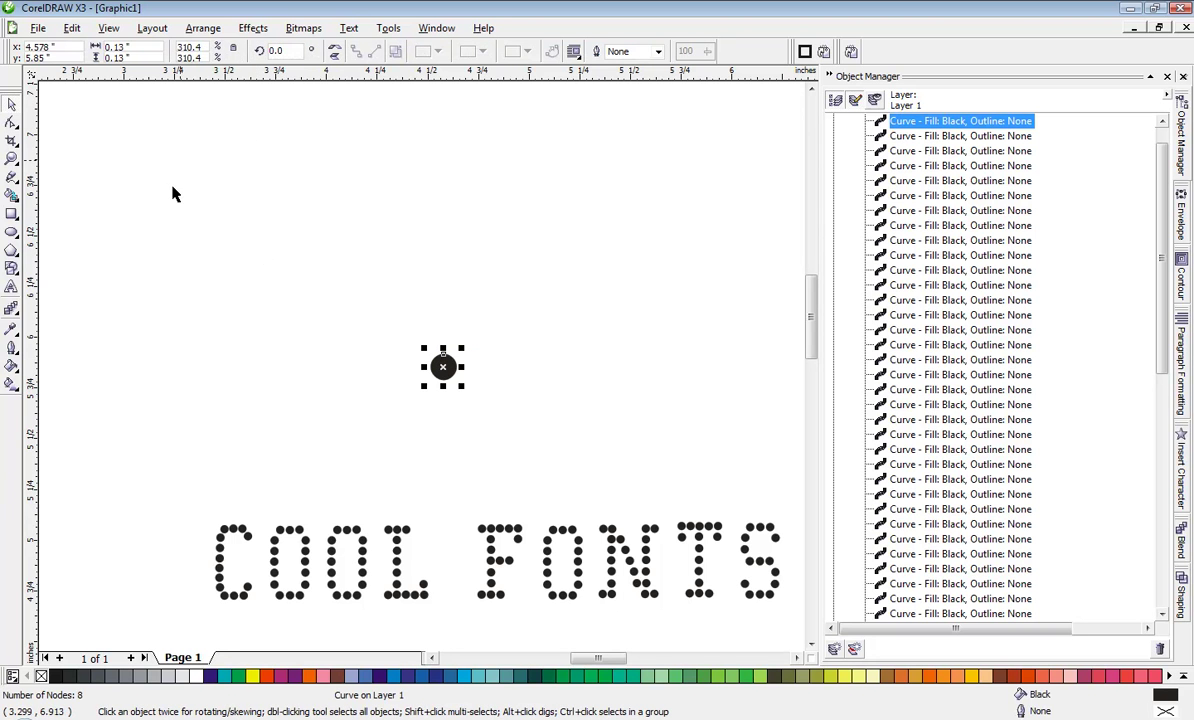
click(177, 289)
scroll(424, 372, down, 1)
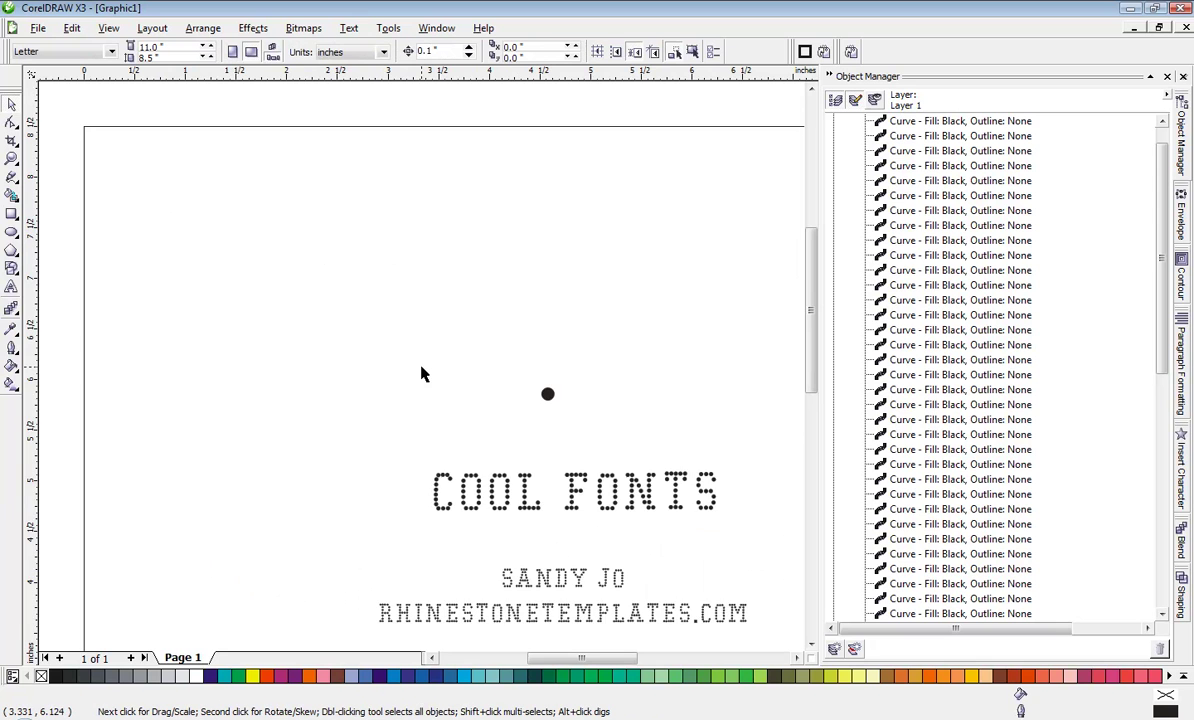
scroll(421, 374, down, 2)
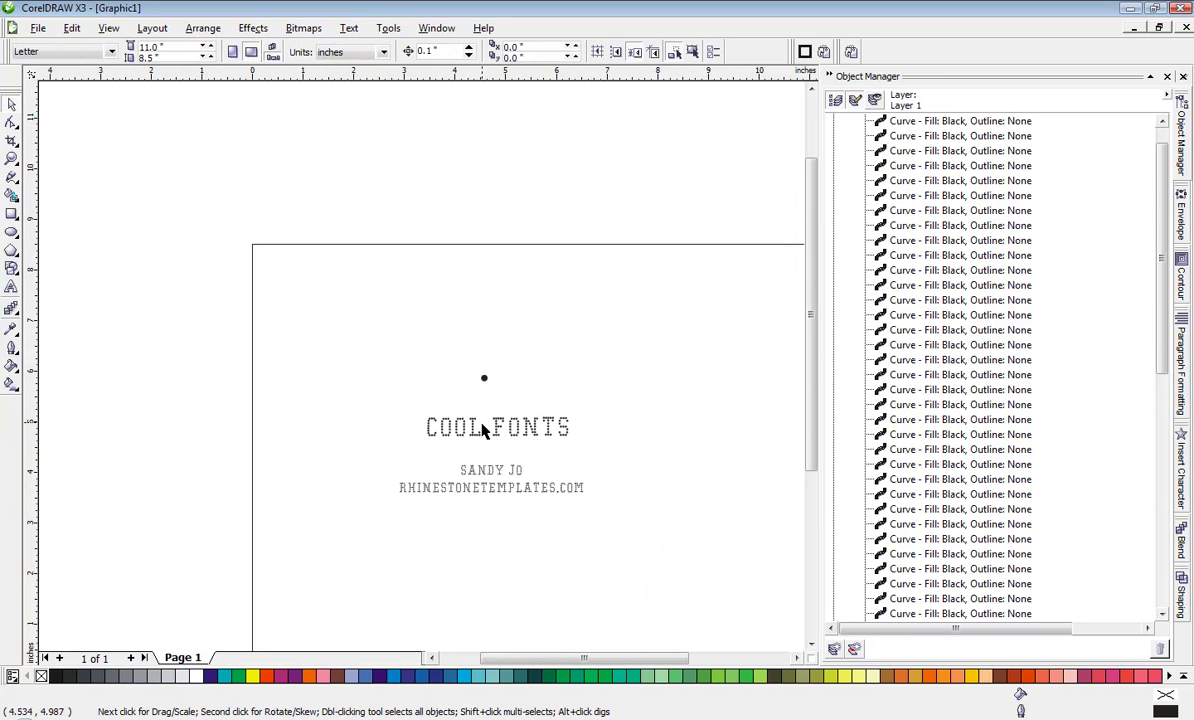
Step: Scale all 62 COOL FONTS curves by 310.4% and move them up above the page
drag(408, 399, 606, 458)
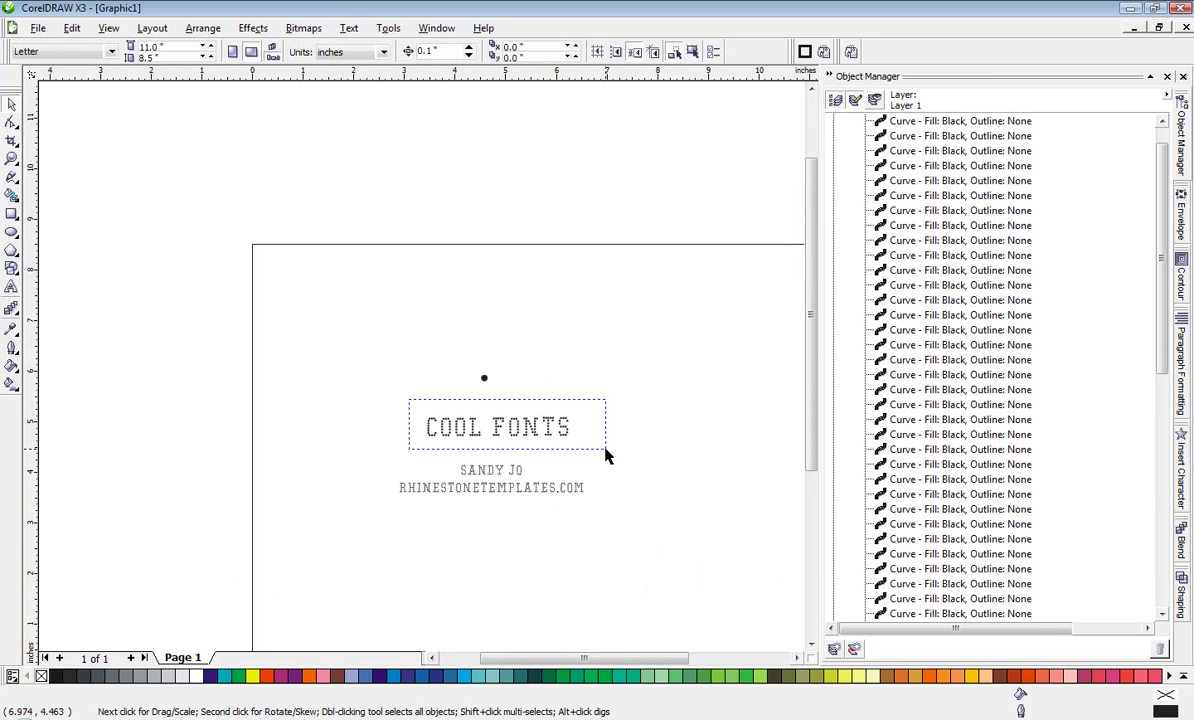
key(ctrl+a)
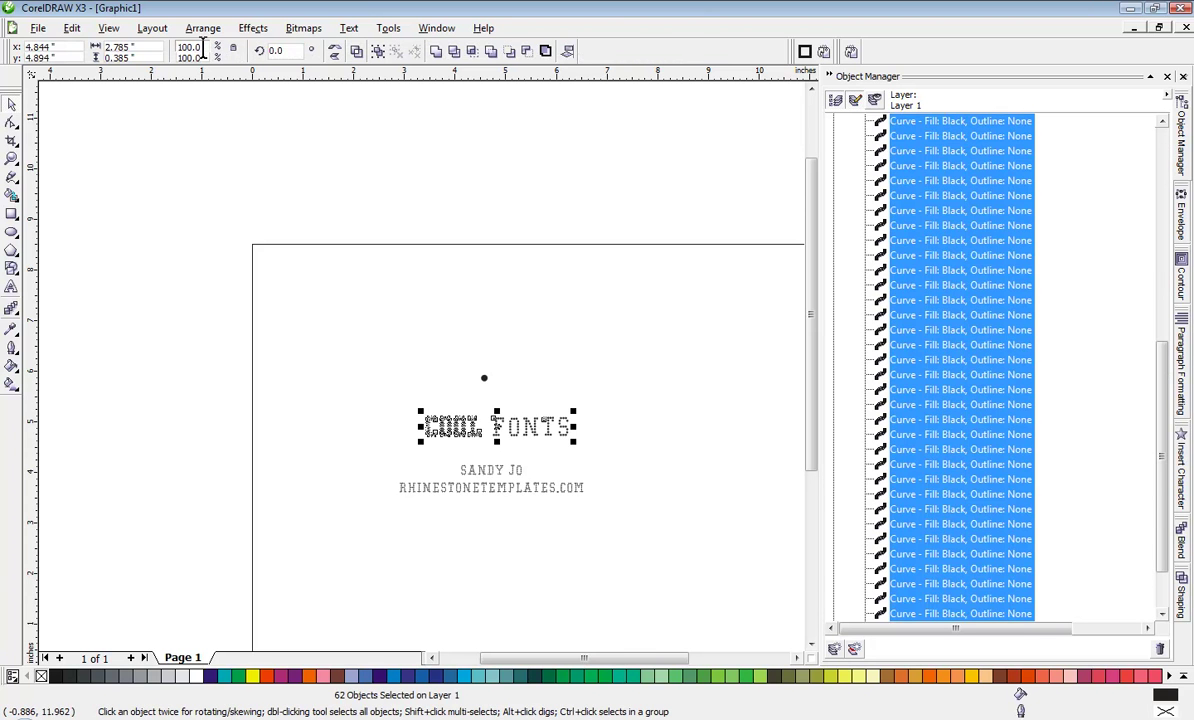
click(483, 377)
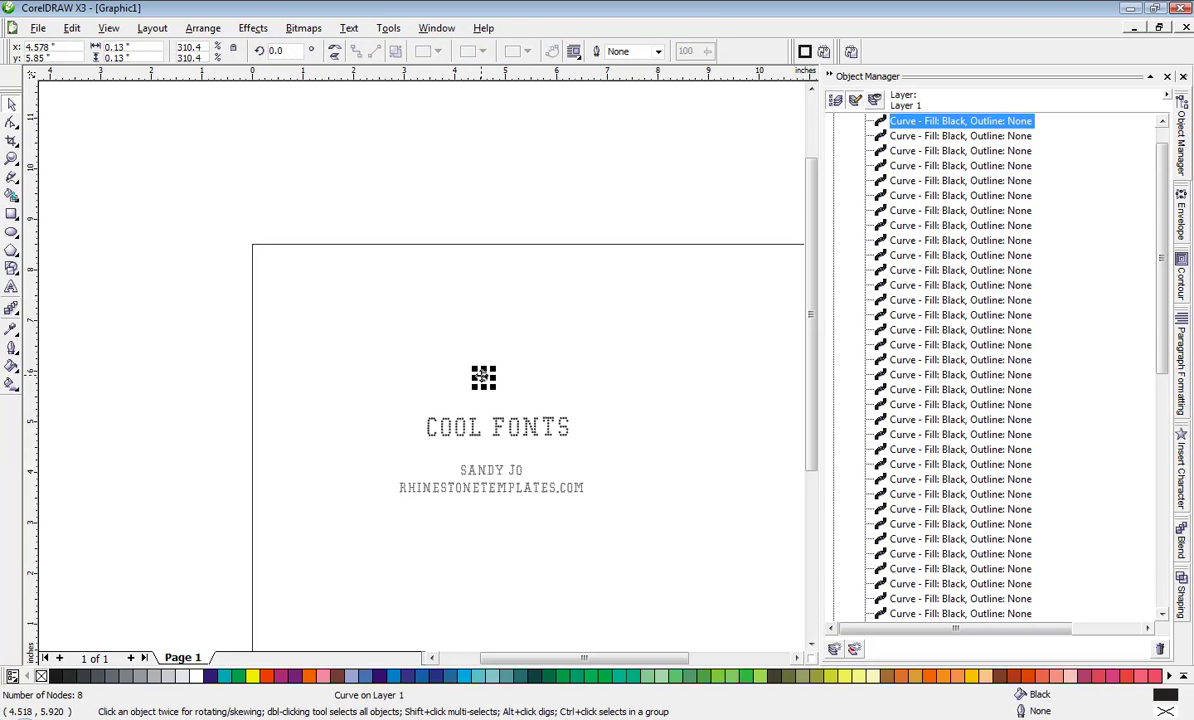
drag(384, 386, 591, 456)
click(180, 57)
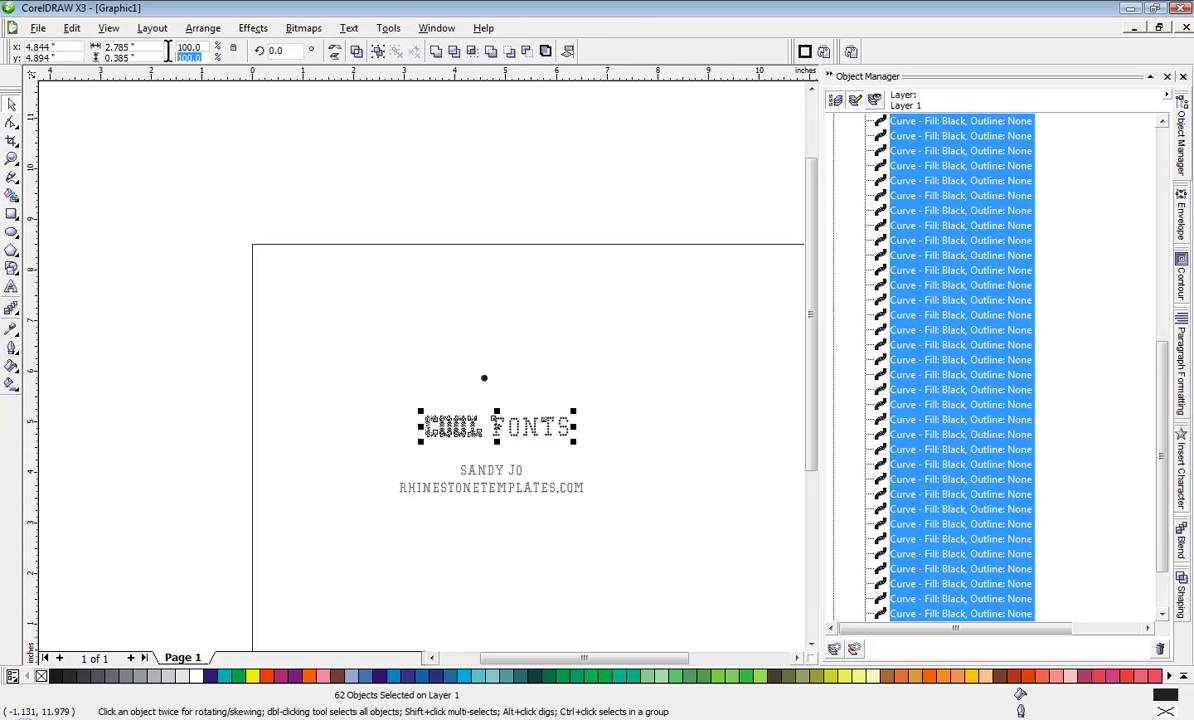
click(187, 47)
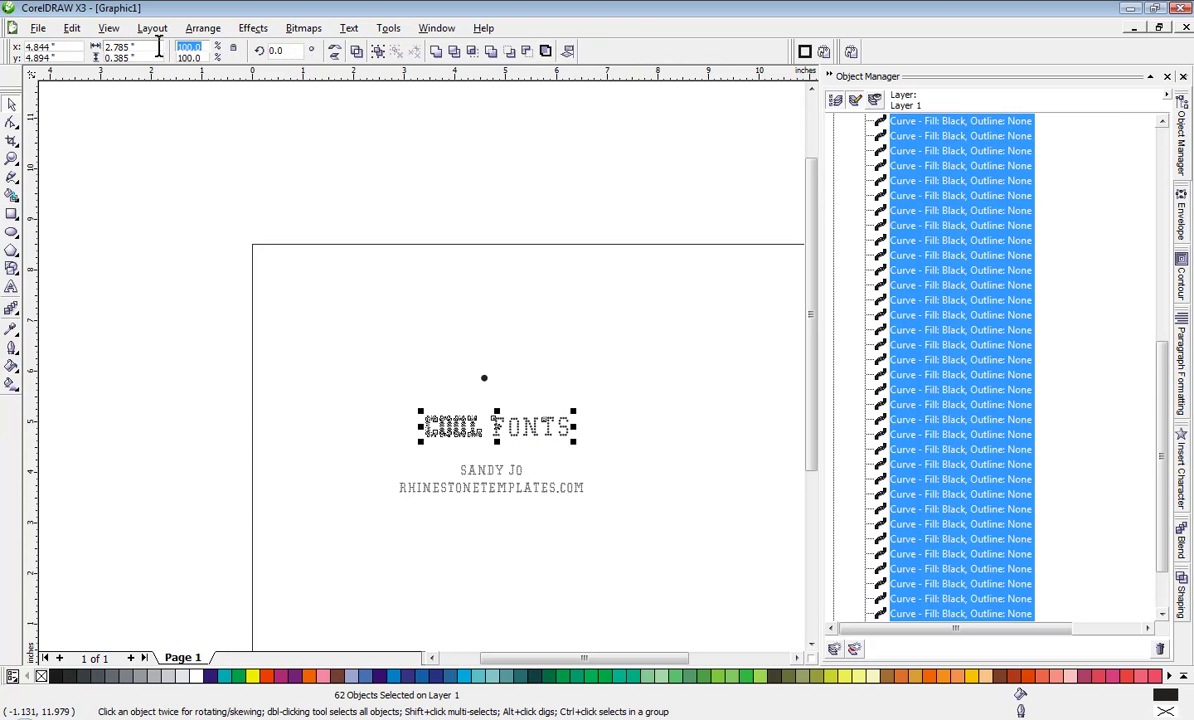
text(310.4)
key(Return)
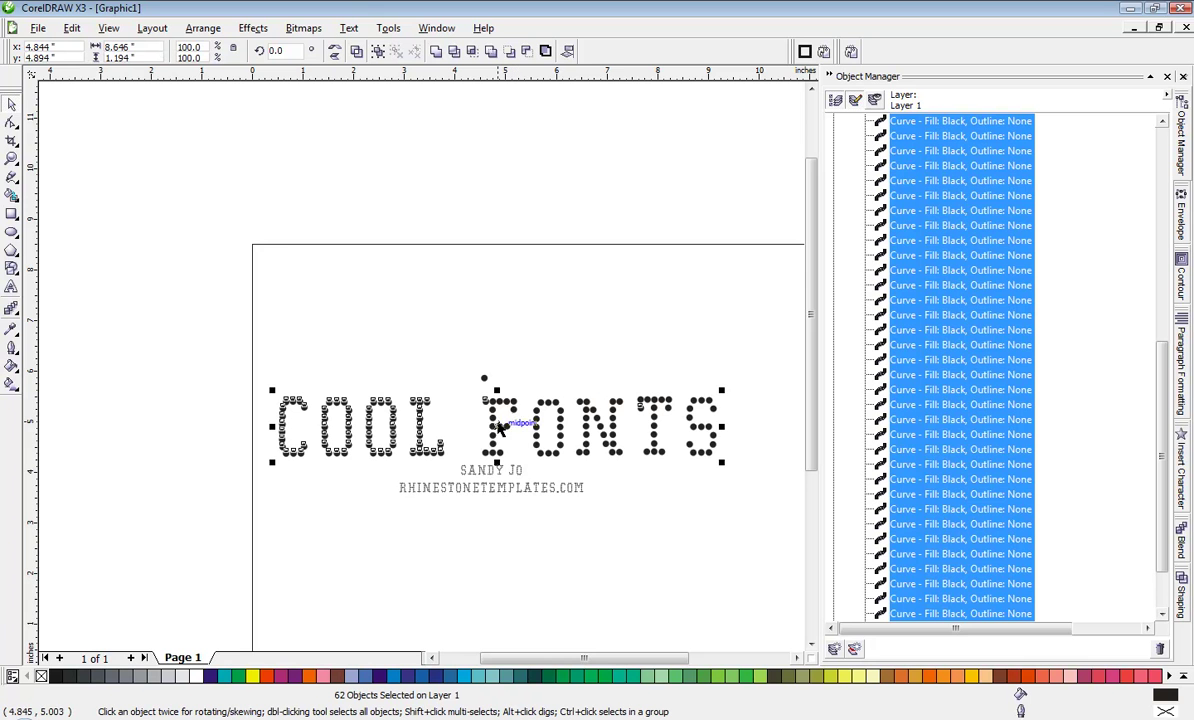
drag(494, 423, 511, 163)
click(484, 220)
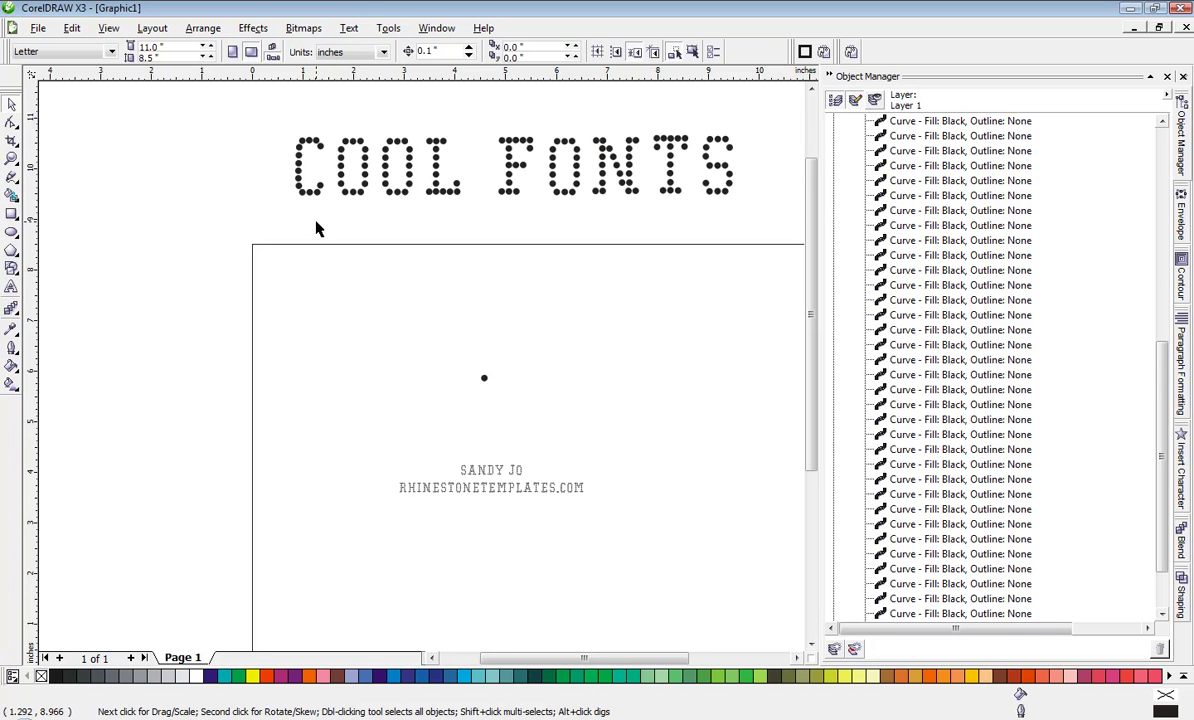
Step: Zoom in on the COOL lettering and open the measurement Units list
scroll(390, 343, up, 1)
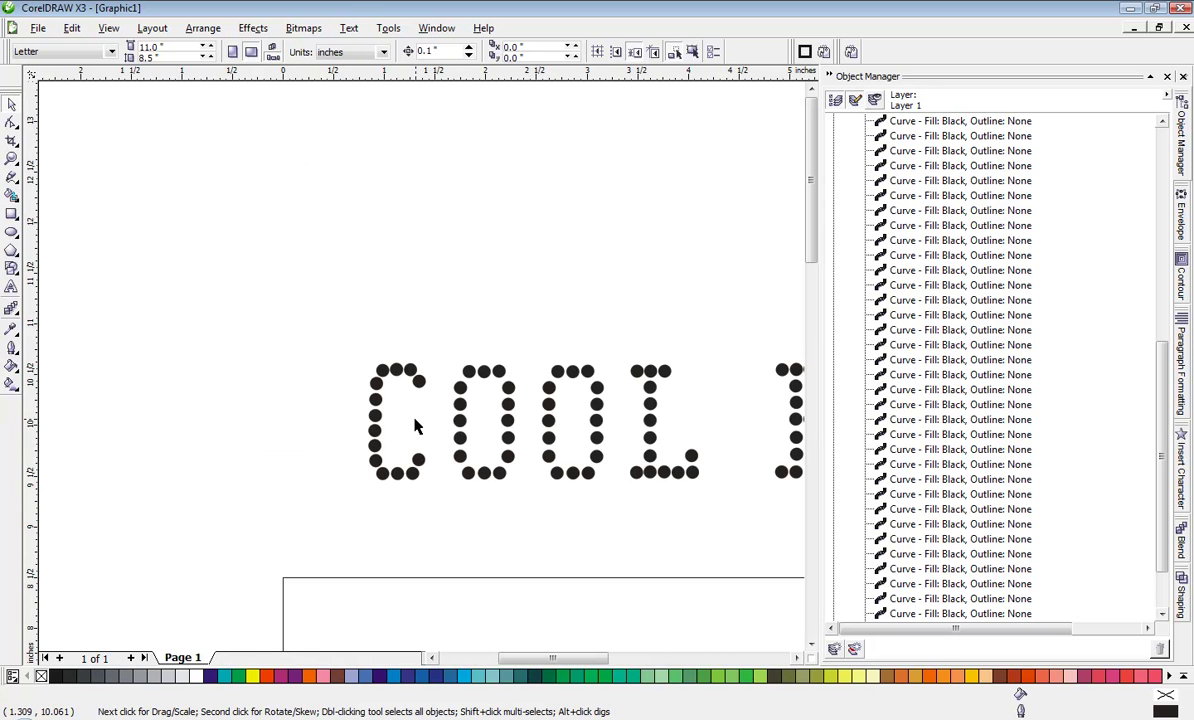
click(383, 52)
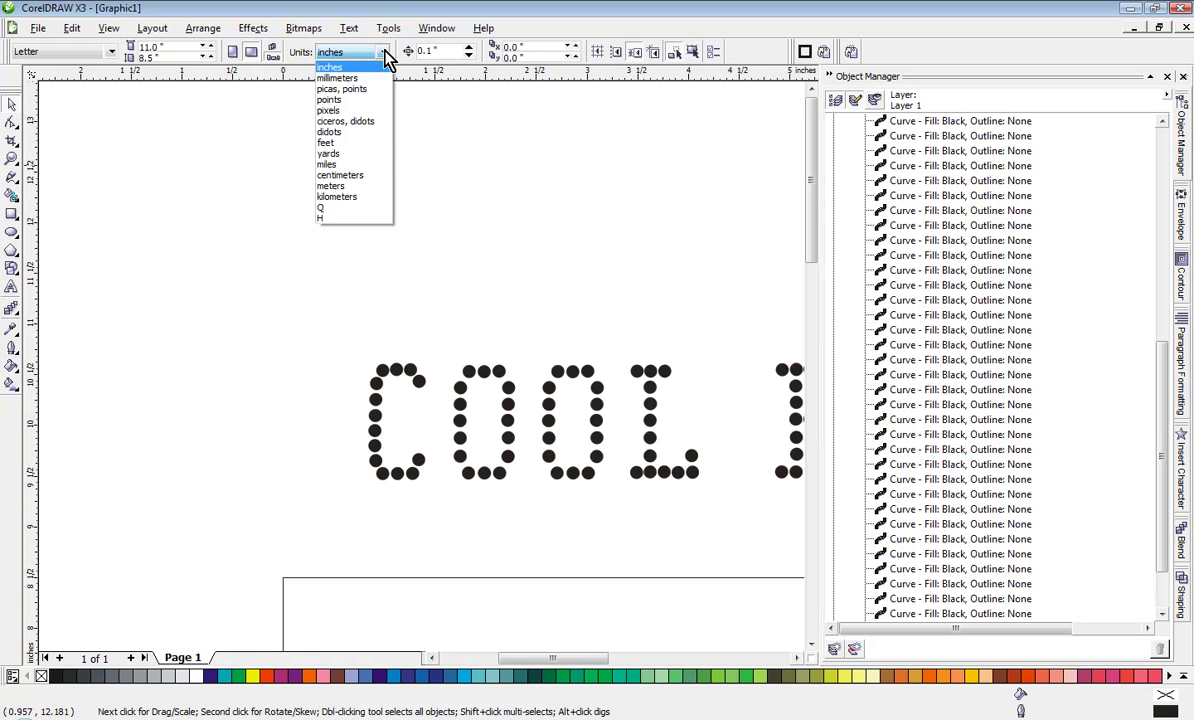
Step: Switch units to millimetres and confirm a C dot now measures 3.3 mm
click(374, 78)
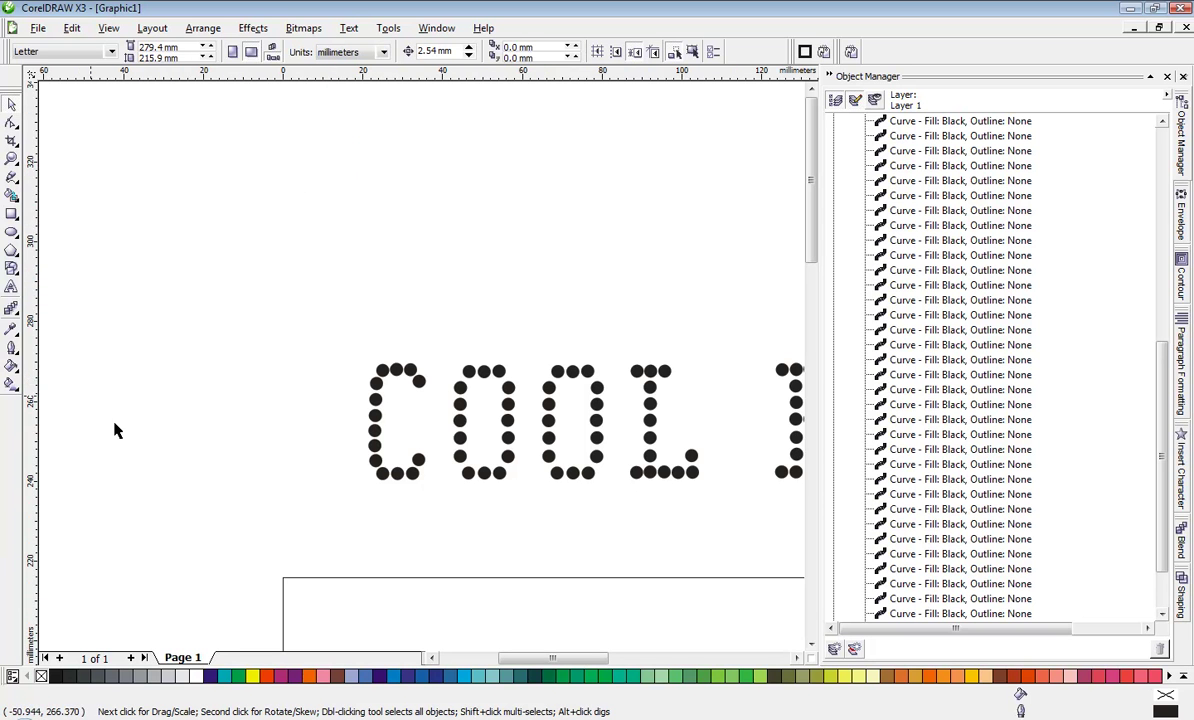
click(419, 389)
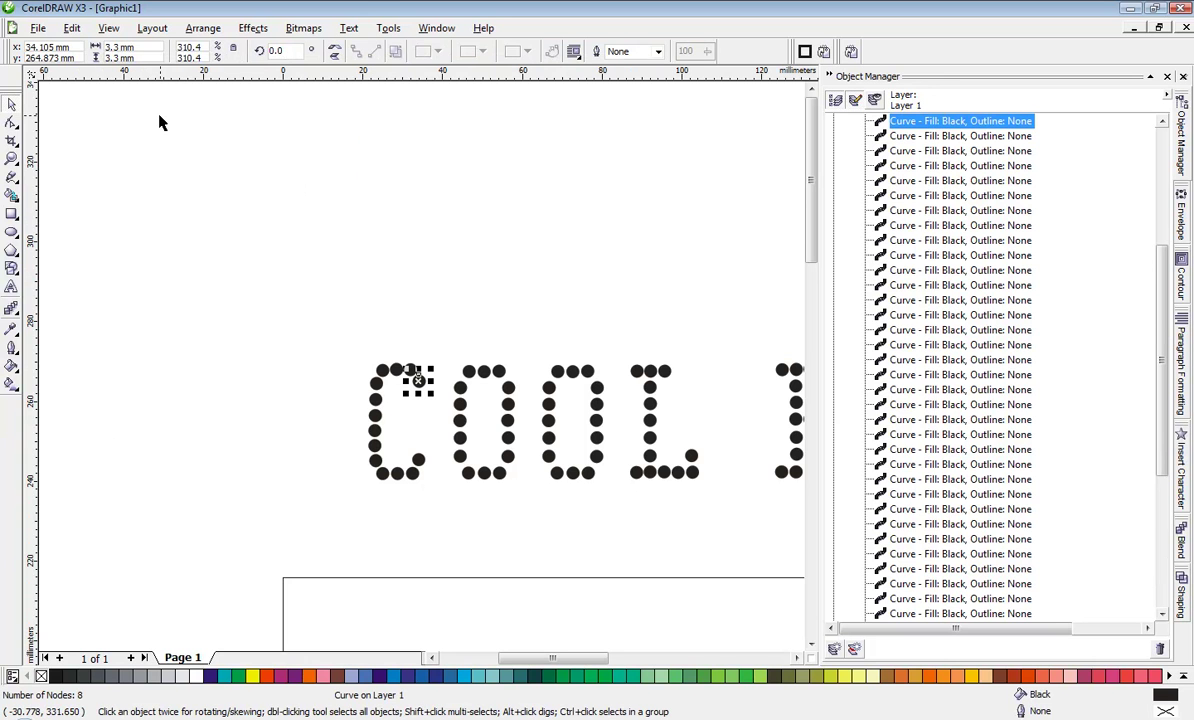
click(353, 304)
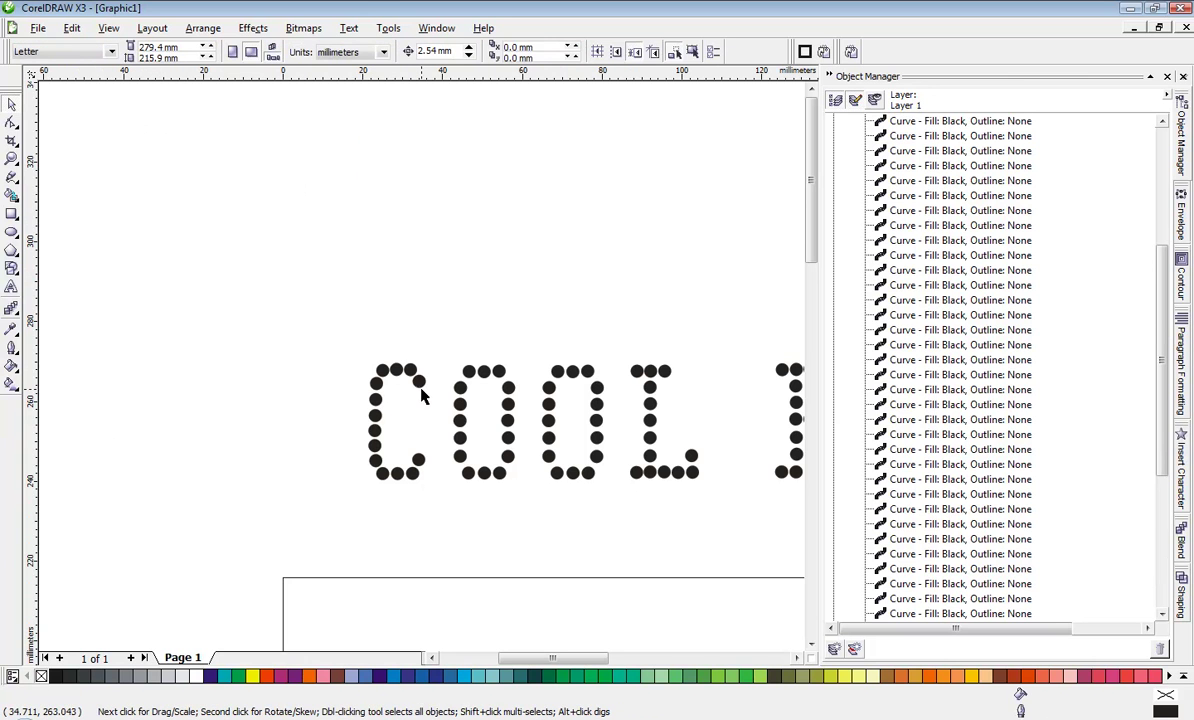
scroll(420, 403, down, 2)
scroll(620, 393, up, 2)
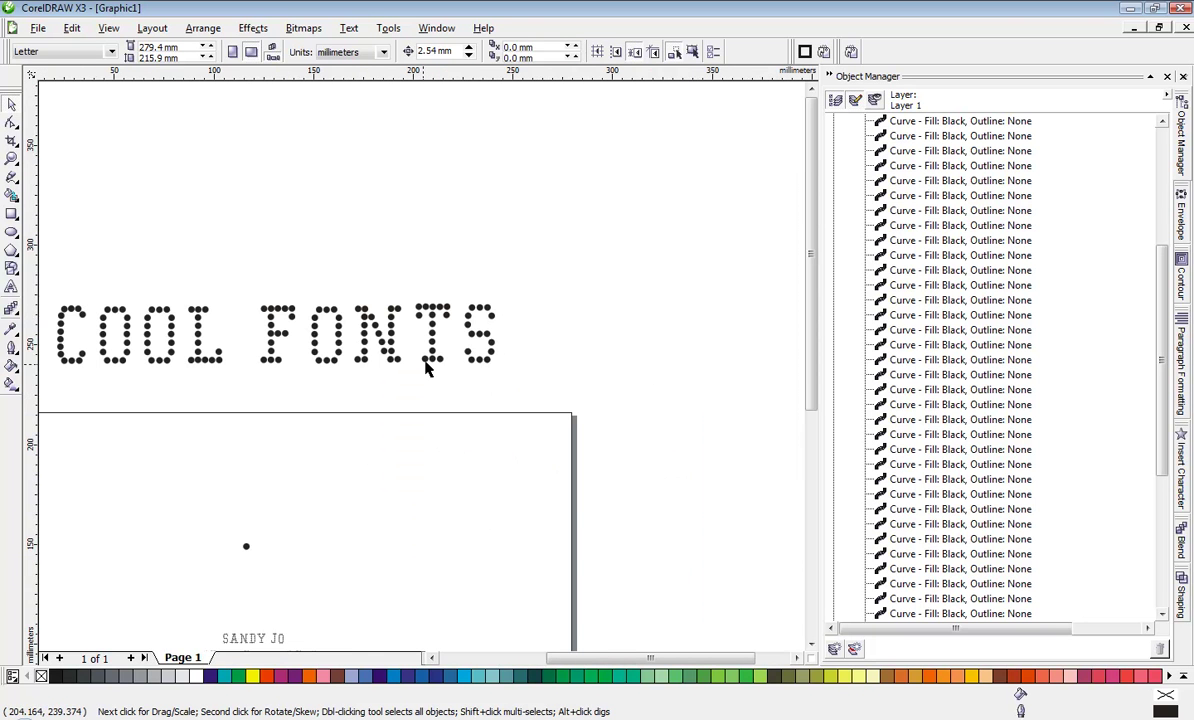
Step: Break the joined TS curve apart into separate dots, then select the small dot grid
click(492, 326)
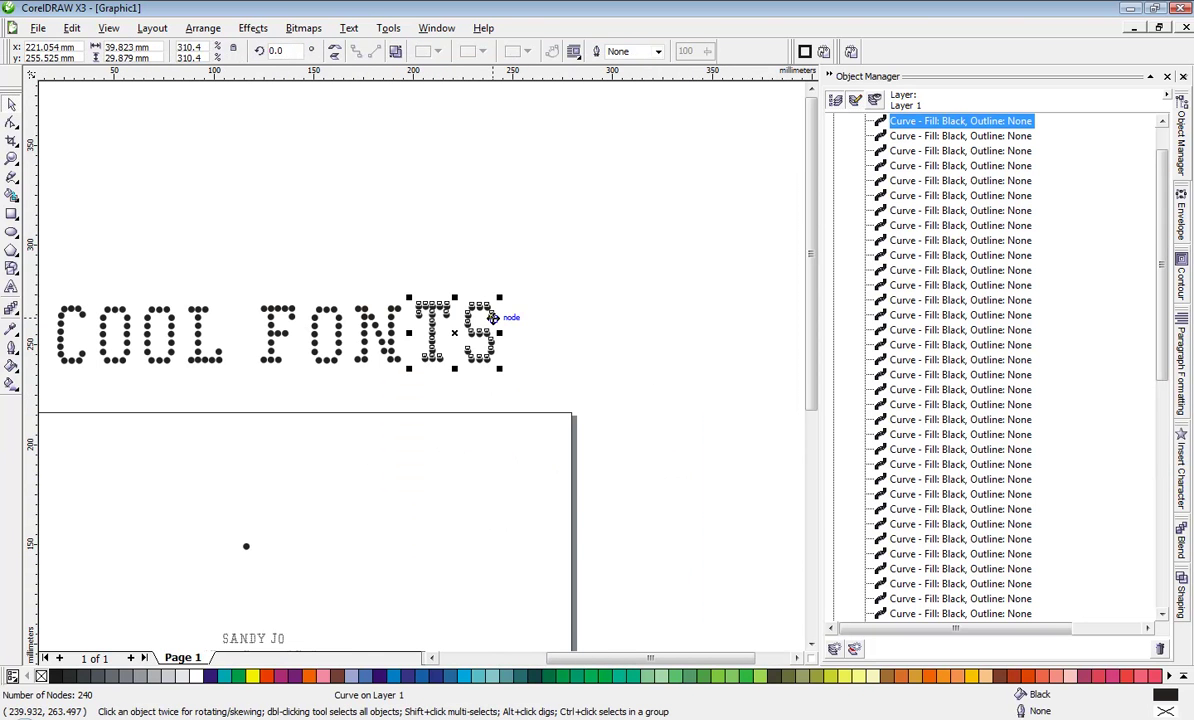
click(297, 180)
click(433, 299)
right_click(467, 314)
click(527, 341)
click(488, 313)
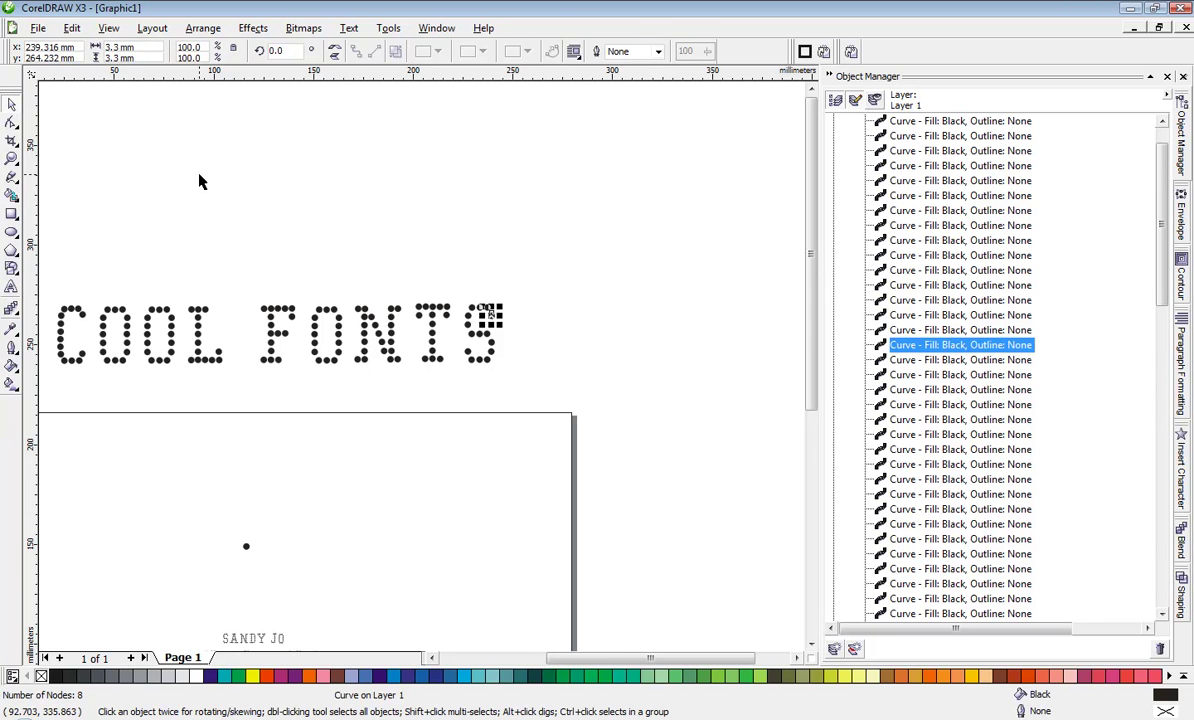
click(230, 200)
scroll(421, 373, down, 2)
drag(346, 462, 471, 548)
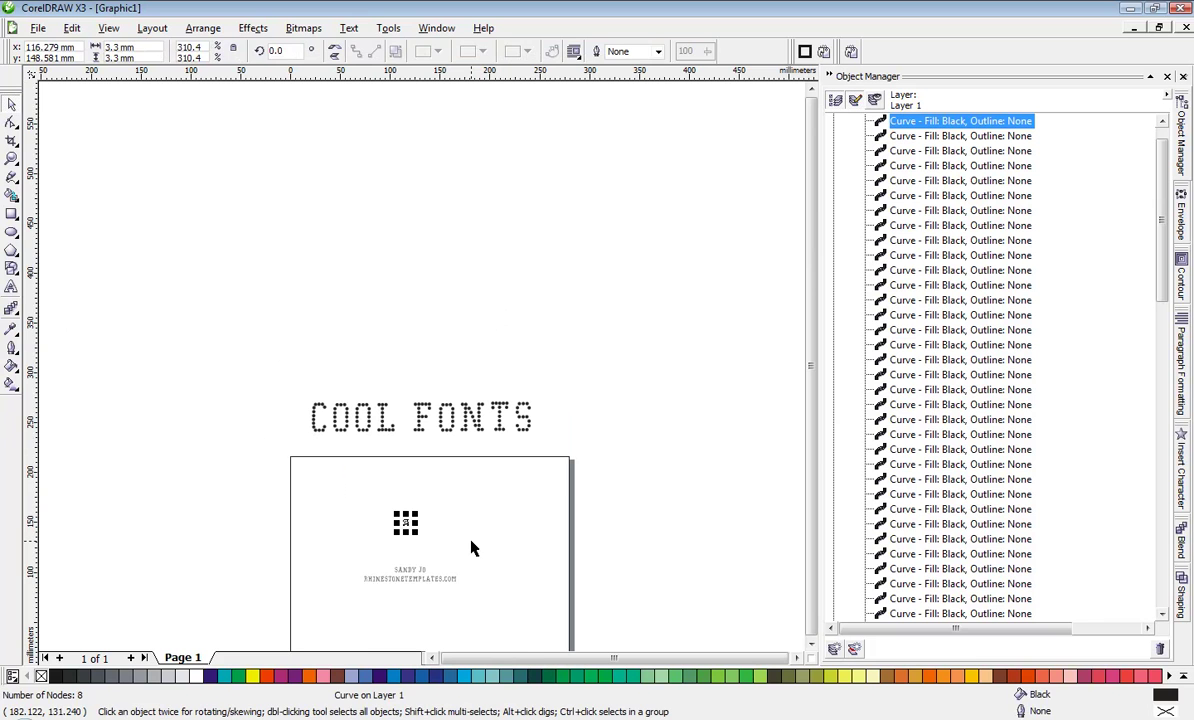
Step: Delete the small dot grid, then convert the SANDY JO text to curves and ungroup it
key(Delete)
scroll(400, 570, up, 4)
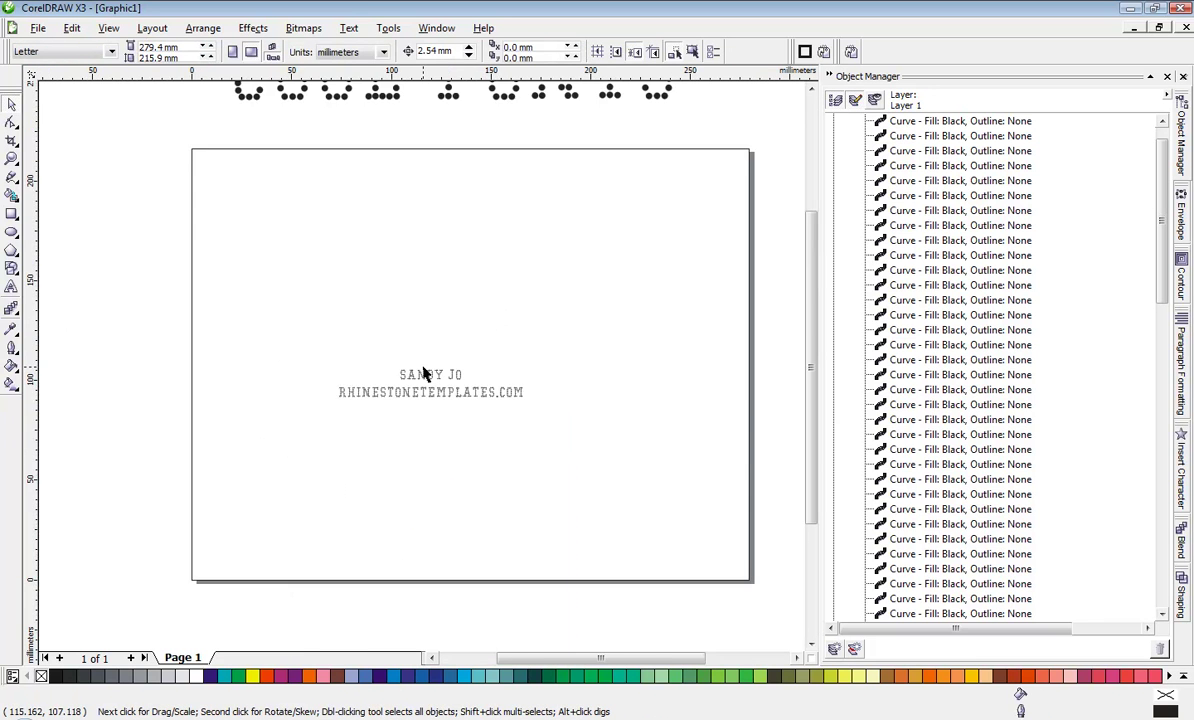
click(428, 390)
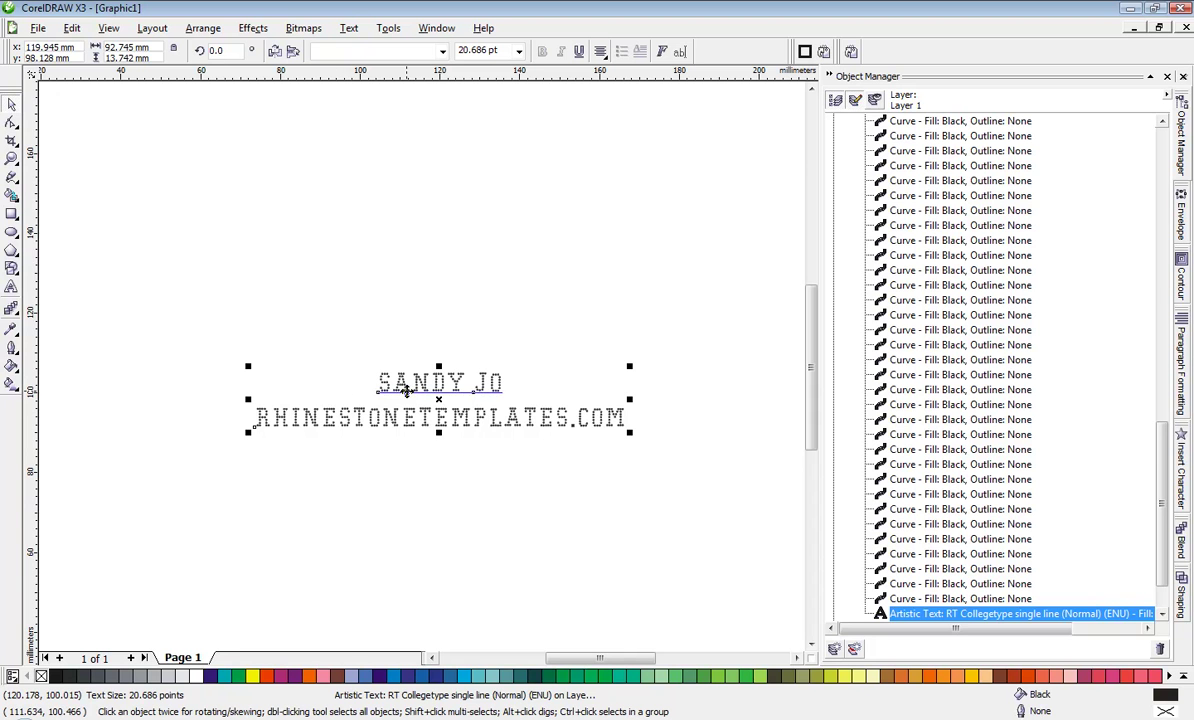
right_click(401, 394)
click(418, 414)
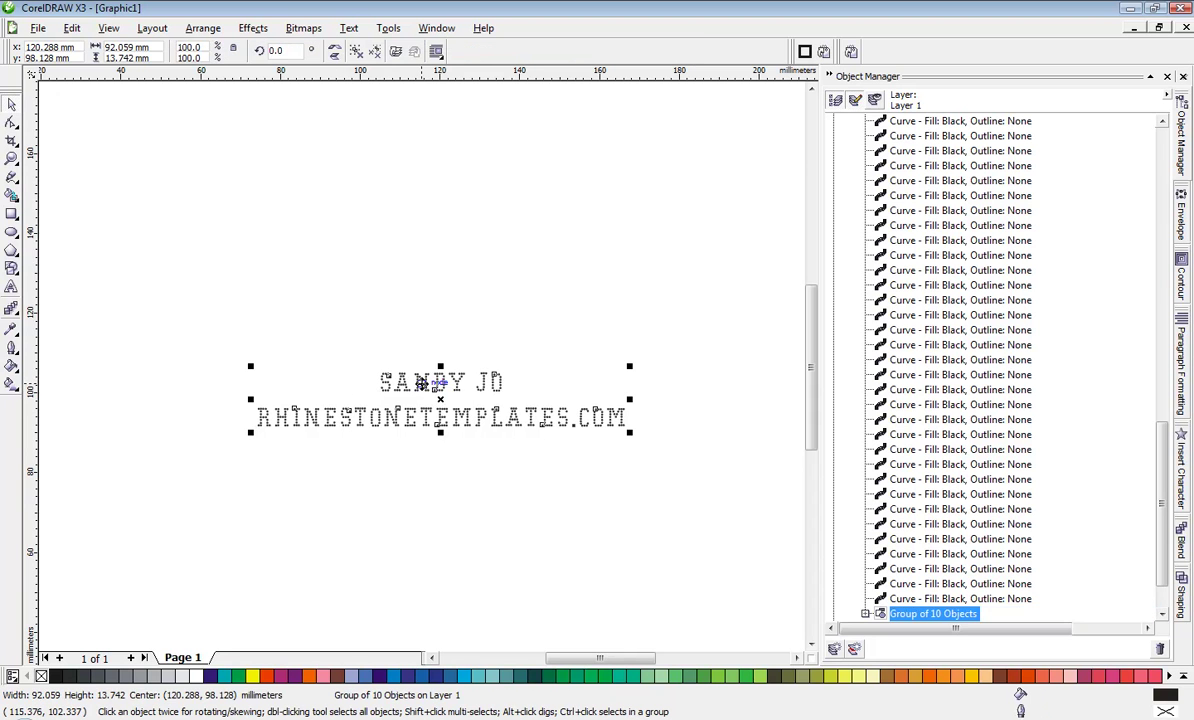
right_click(390, 392)
click(430, 405)
click(388, 452)
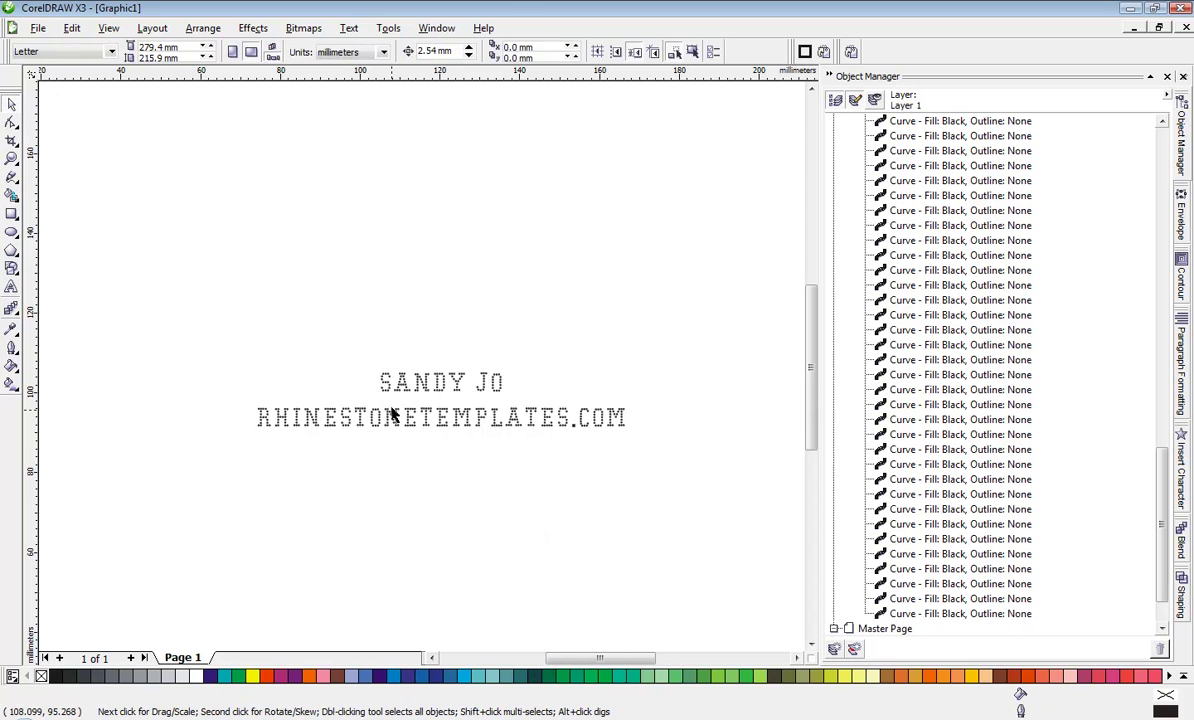
Step: Break the SAN letter curve apart into individual dots
click(390, 393)
right_click(390, 393)
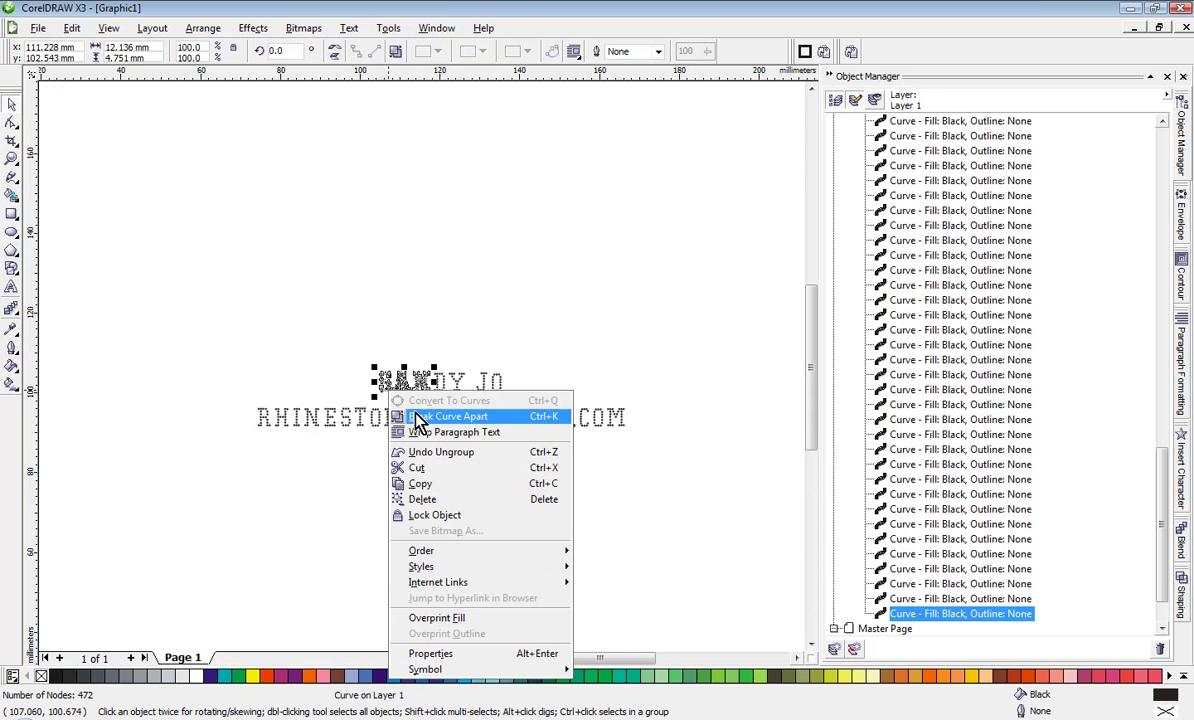
key(Escape)
click(368, 432)
scroll(421, 373, up, 3)
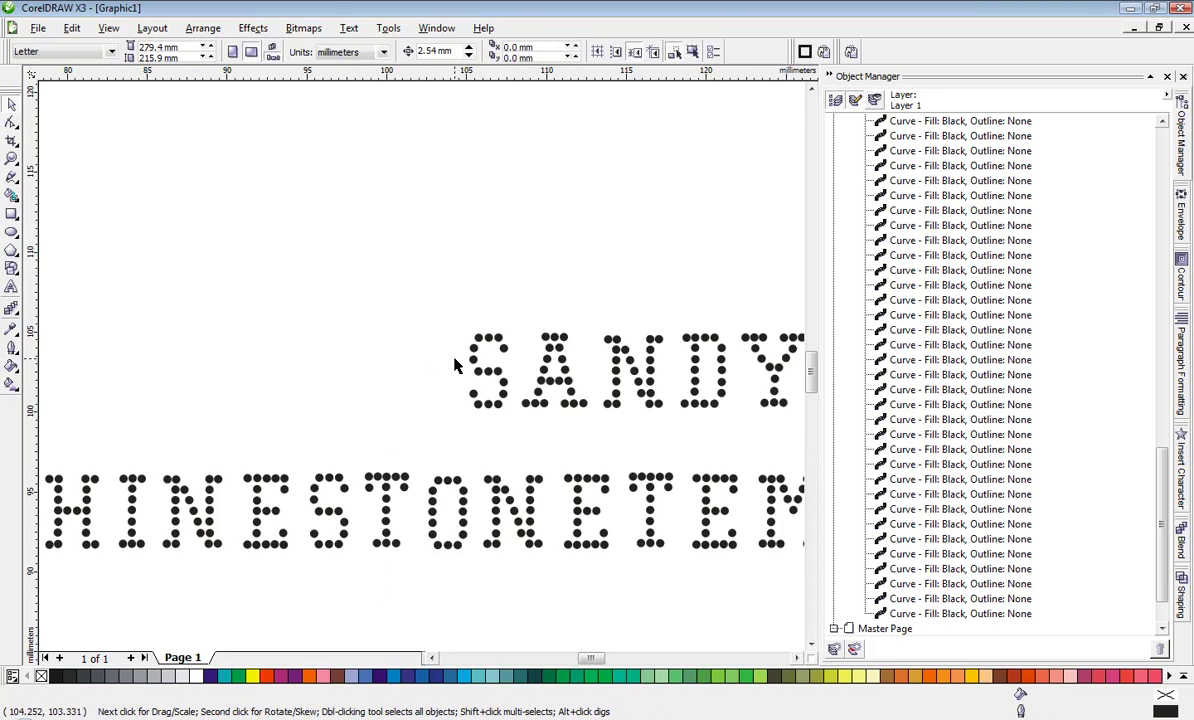
mouse_move(506, 354)
mouse_down()
mouse_move(606, 229)
mouse_move(500, 338)
mouse_up()
key(Escape)
click(421, 287)
click(489, 334)
right_click(490, 334)
click(500, 357)
Step: Copy one S dot above the text and set its width to 3.3 mm
drag(506, 357, 505, 170)
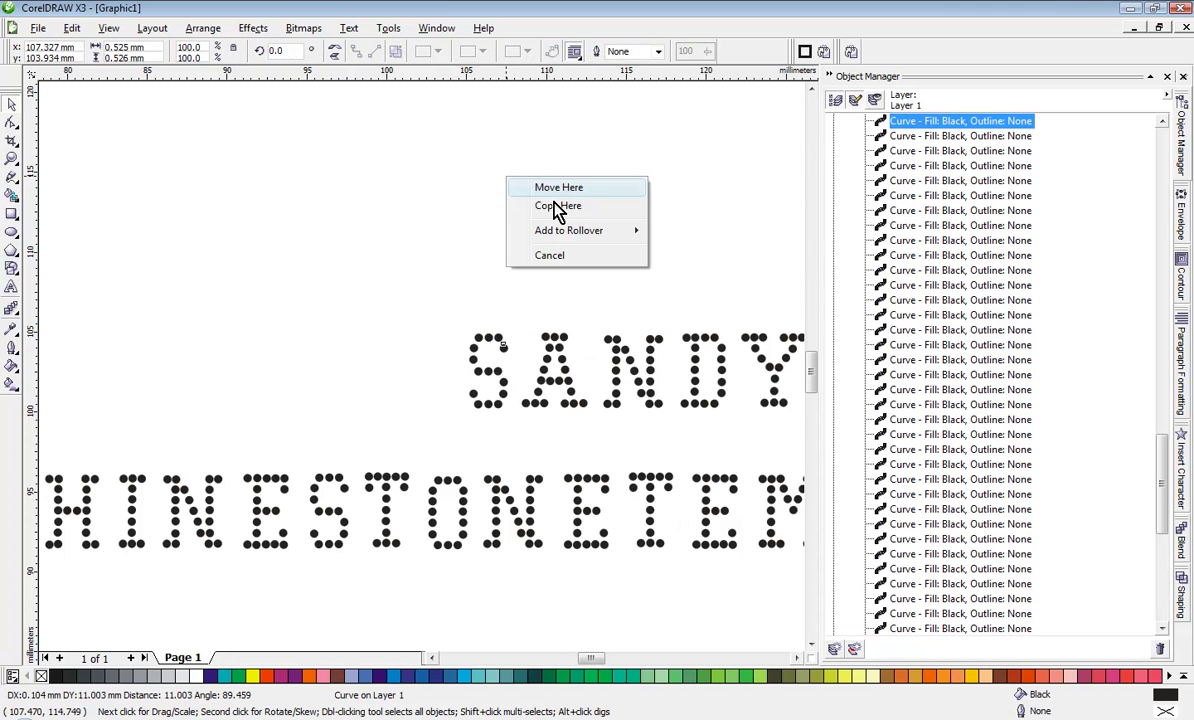
click(563, 207)
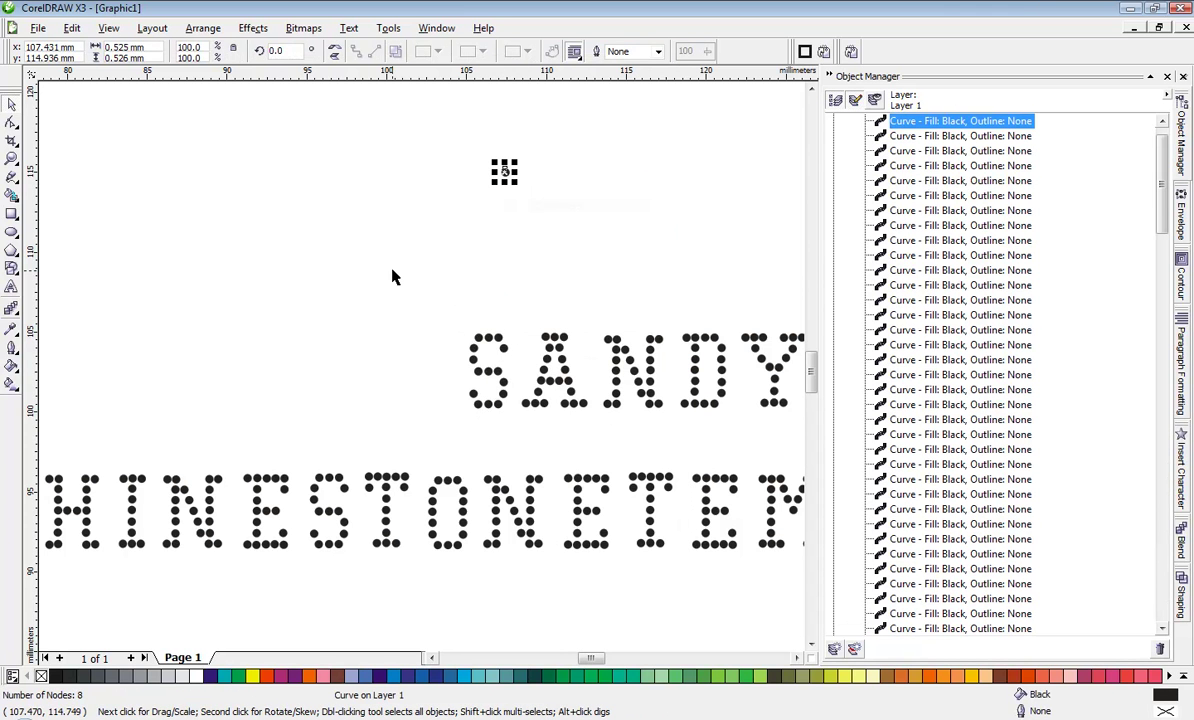
click(124, 57)
click(146, 47)
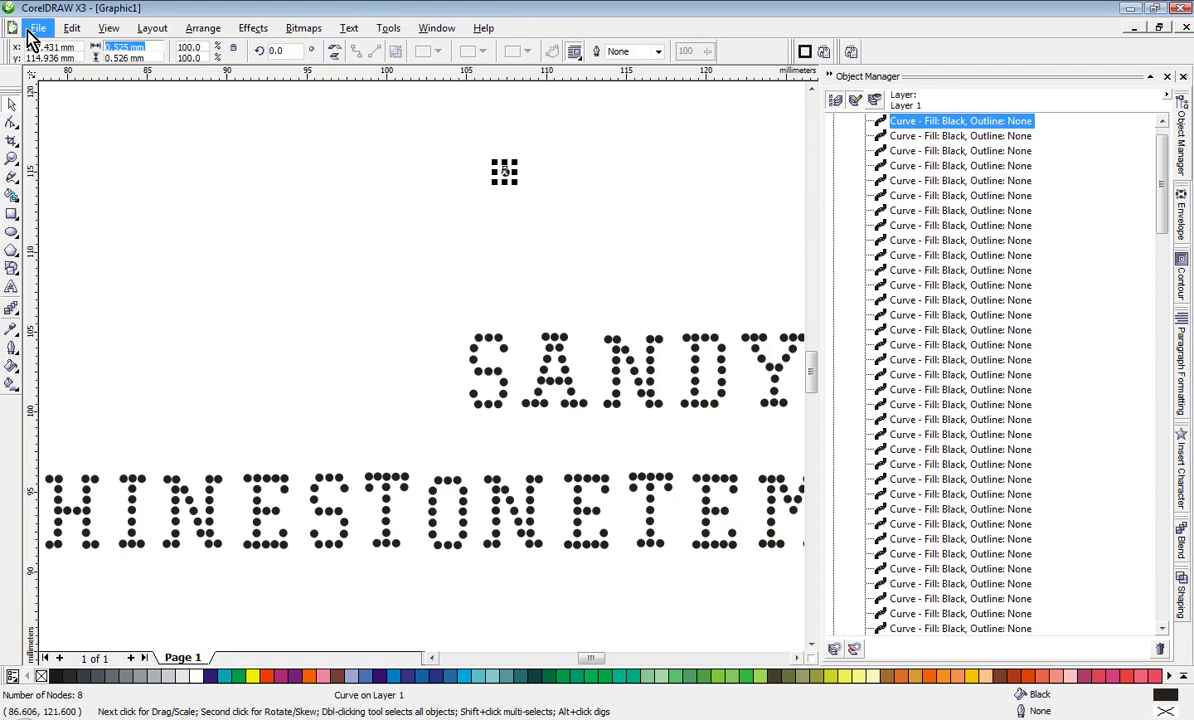
text(3.3 mm)
key(Return)
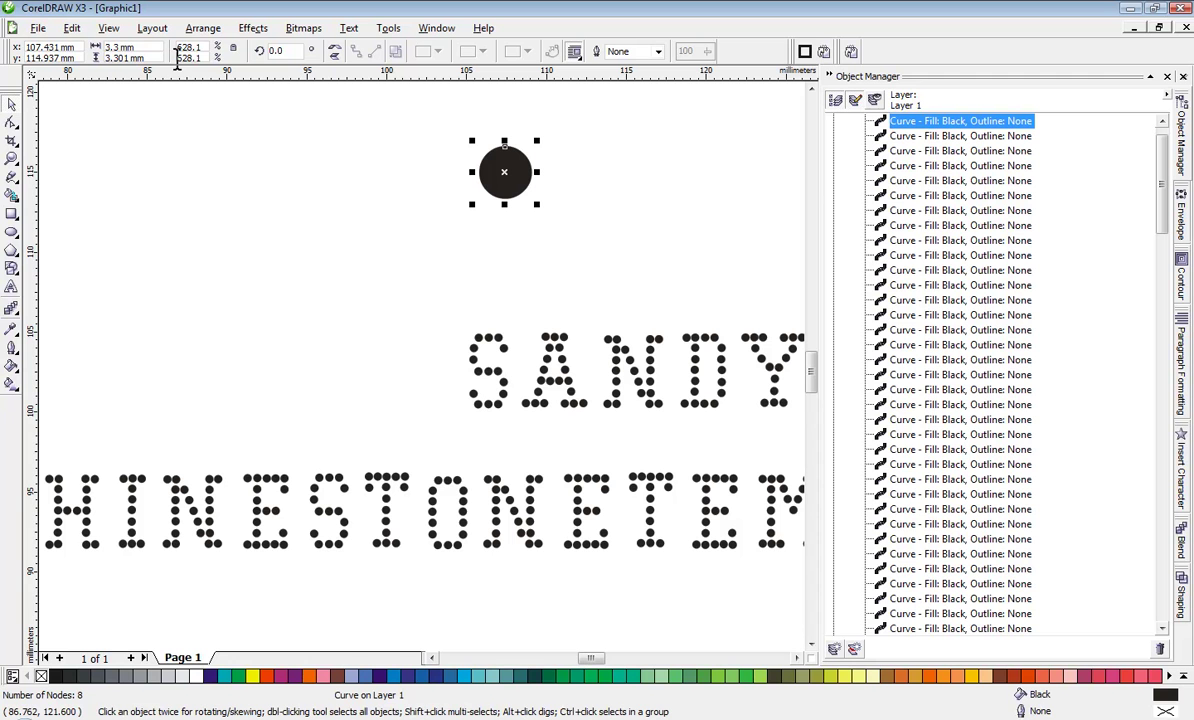
click(200, 47)
click(250, 218)
Step: Scale all the SANDY JO and RHINESTONETEMPLATES.COM lettering by 628.1%
scroll(421, 373, down, 4)
drag(283, 370, 755, 515)
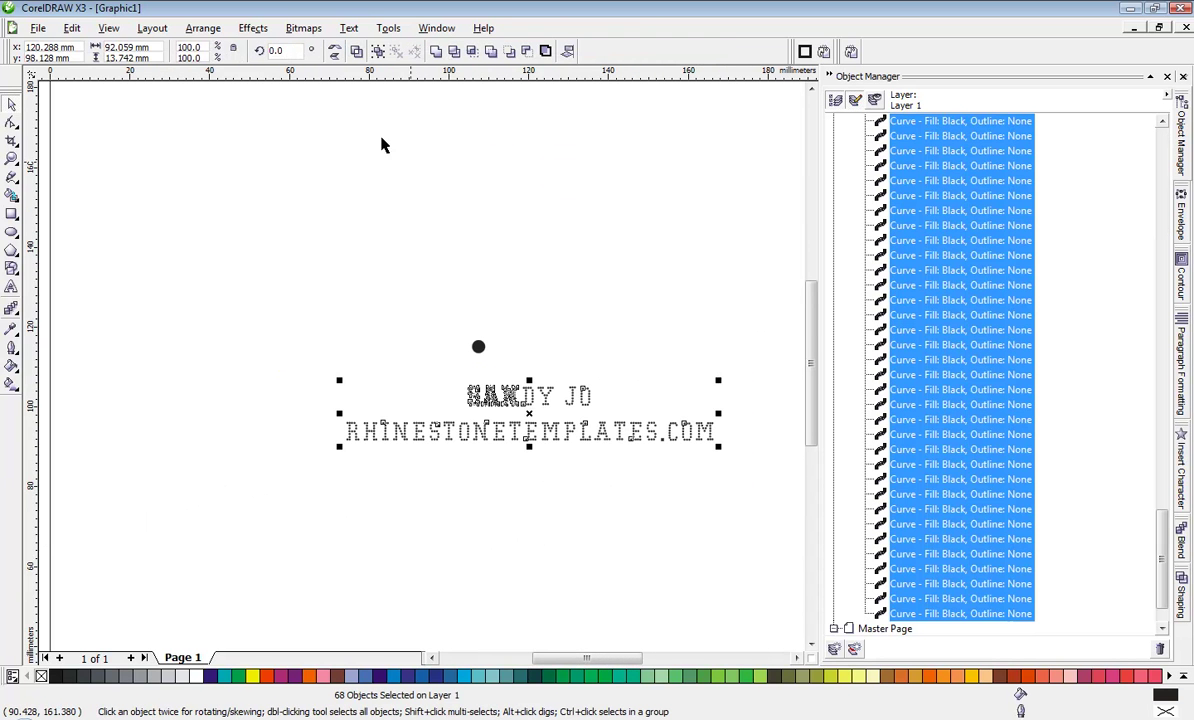
click(199, 47)
text(628.1)
key(Return)
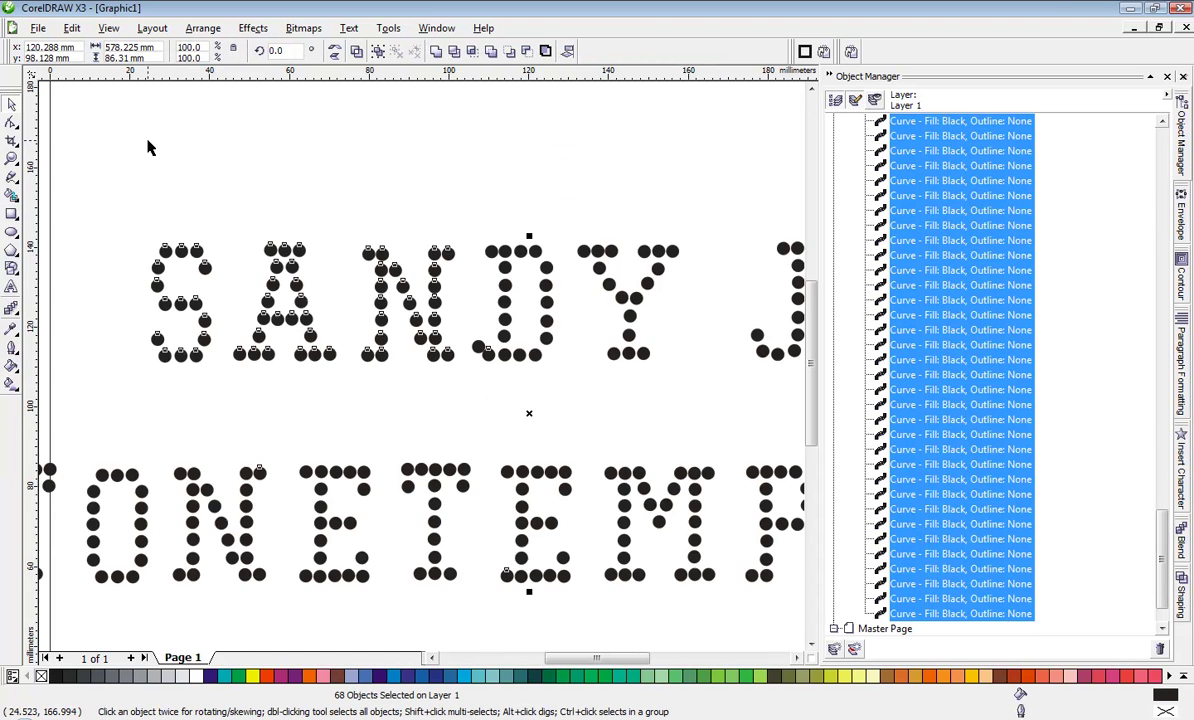
Step: Move the enlarged lettering lower on the page and check one dot's size
scroll(397, 421, down, 2)
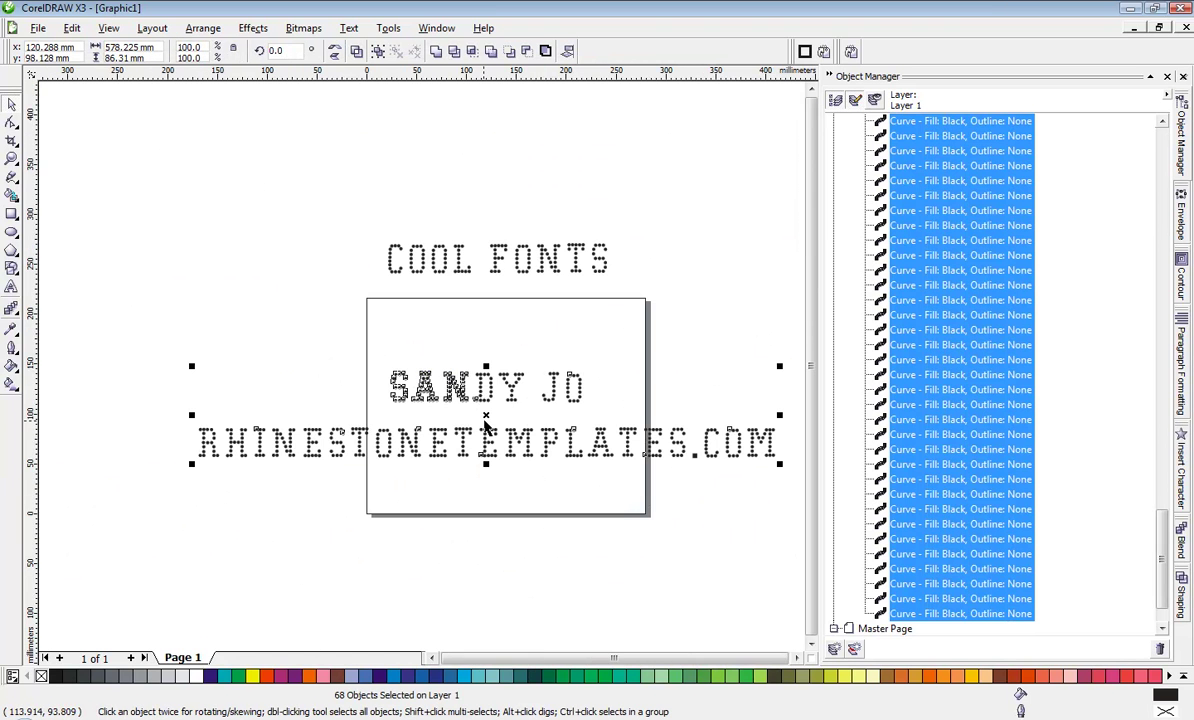
drag(510, 498, 510, 578)
click(448, 576)
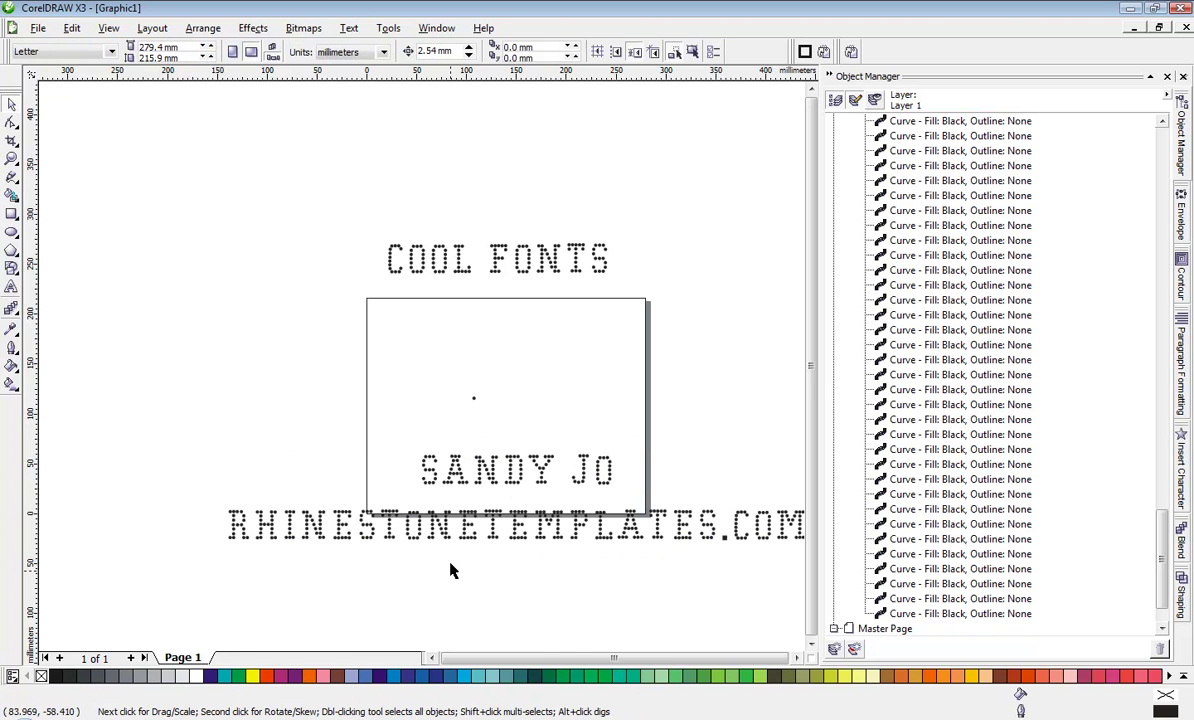
scroll(418, 360, up, 3)
scroll(418, 360, up, 1)
click(361, 130)
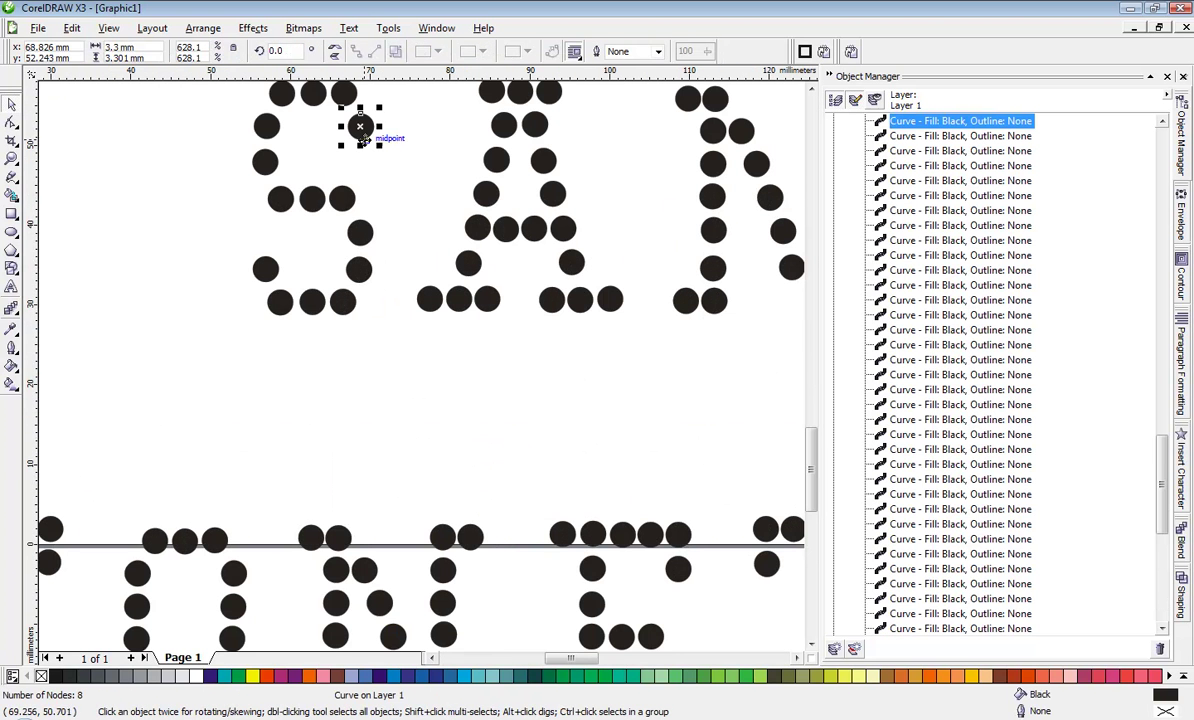
click(176, 278)
scroll(421, 372, down, 4)
scroll(421, 372, down, 2)
scroll(426, 368, up, 5)
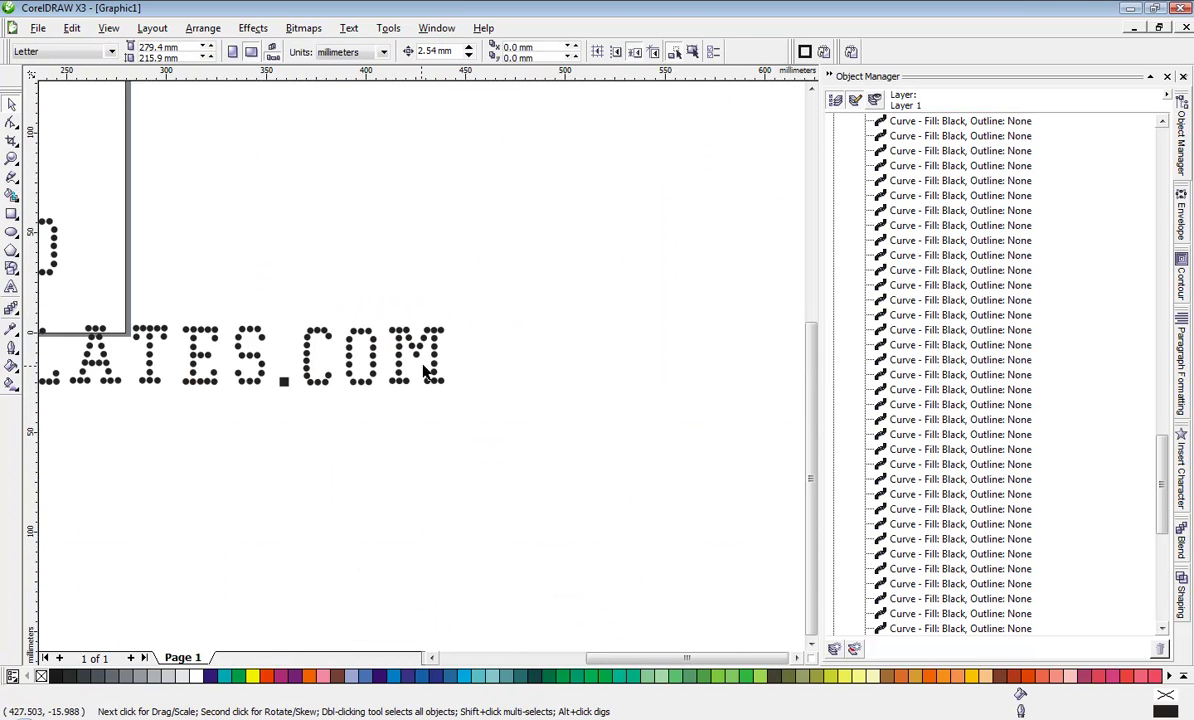
Step: Break the joined OM curve into separate dots and check an M dot's size
click(452, 399)
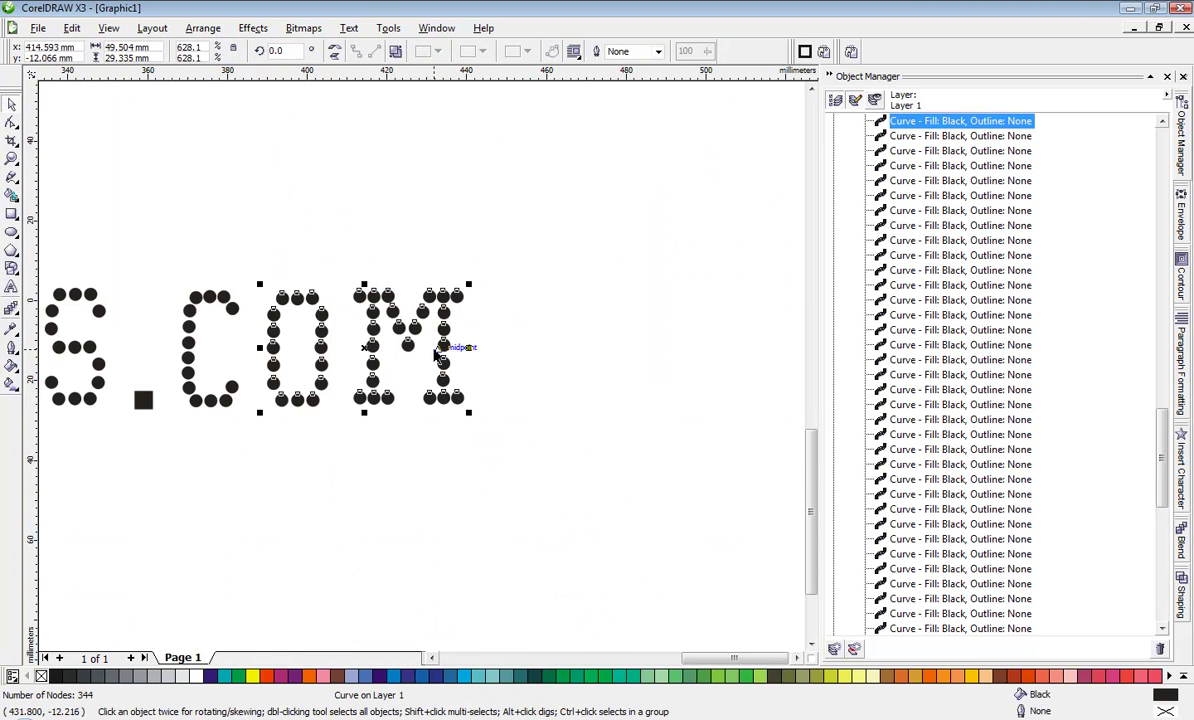
right_click(436, 342)
click(496, 368)
click(483, 390)
click(458, 398)
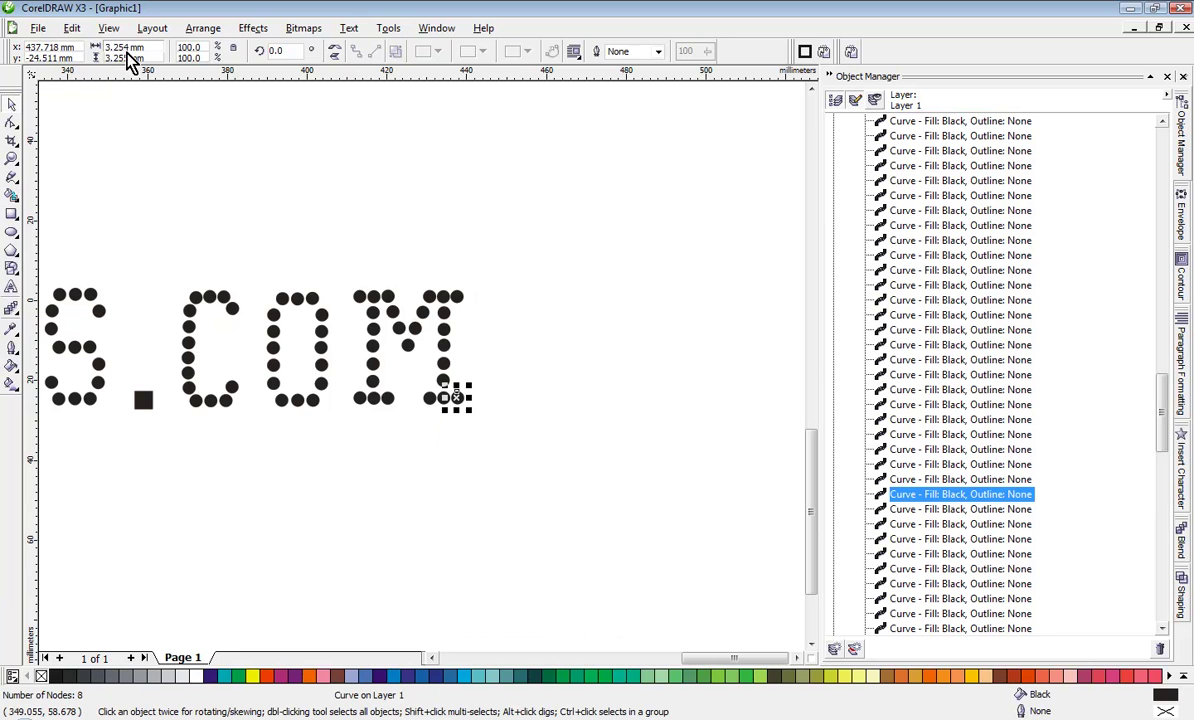
click(266, 230)
click(360, 299)
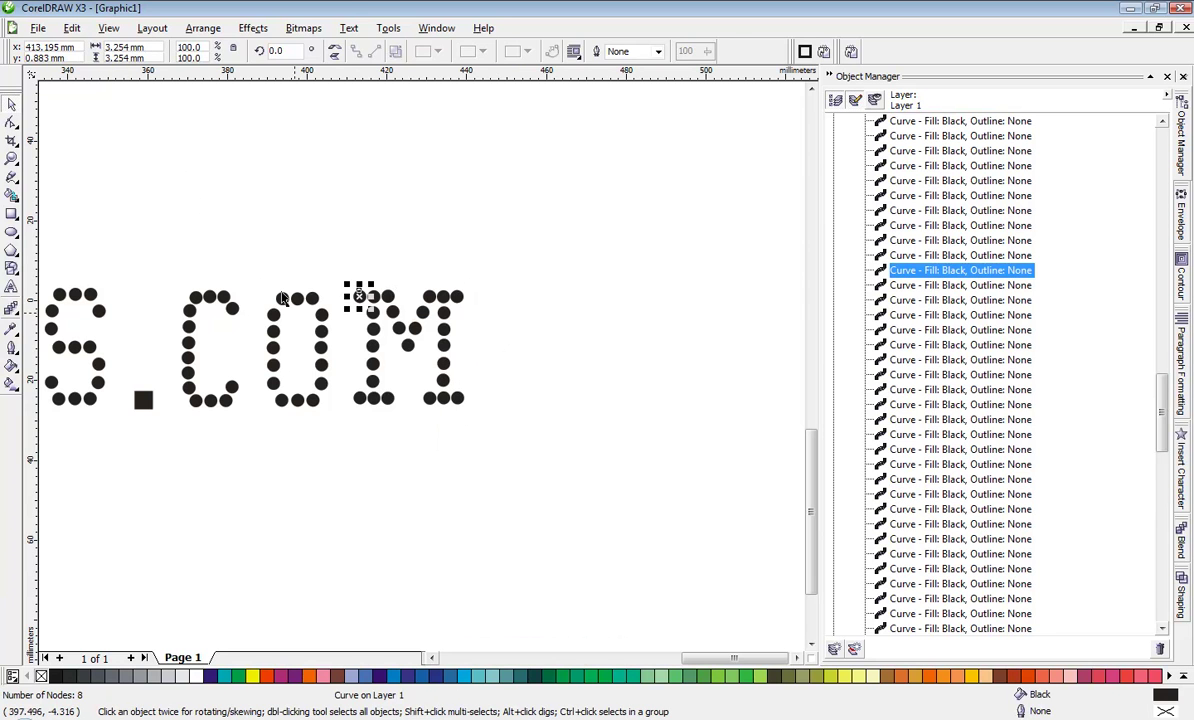
click(250, 252)
Step: Break the joined S and C curve into separate dots and check a C dot
click(195, 401)
right_click(196, 404)
click(253, 427)
click(186, 461)
click(195, 400)
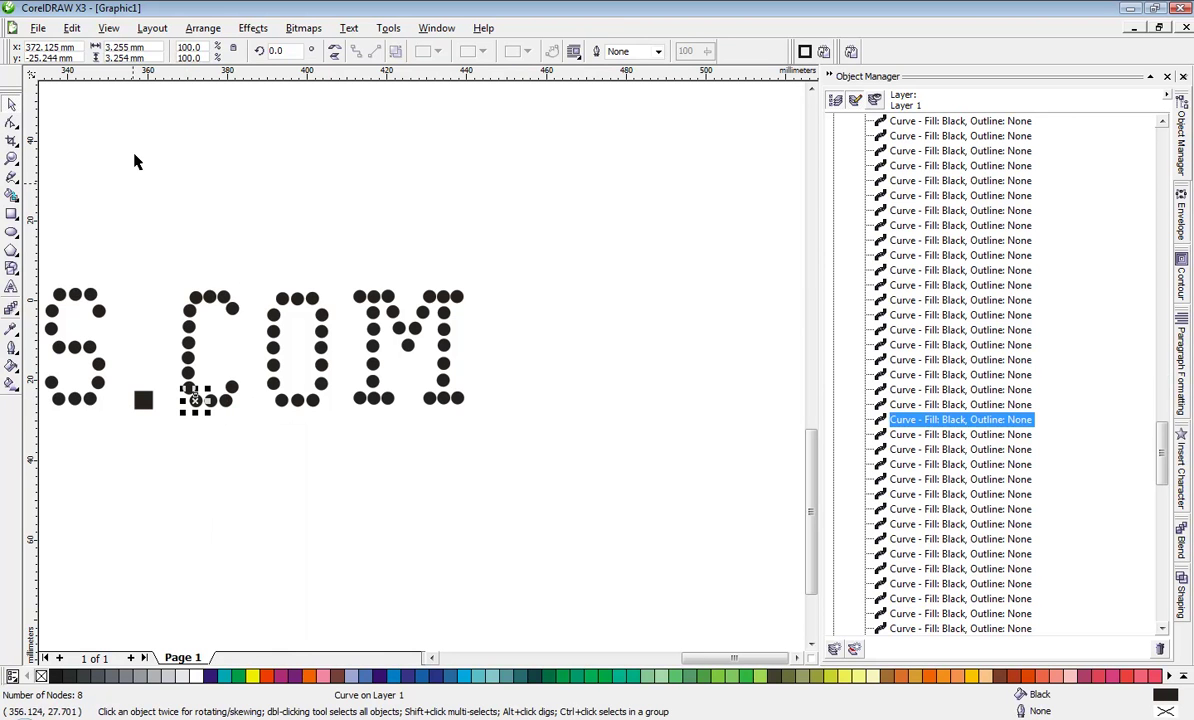
click(426, 336)
Step: Break the joined D-Y-J curve into separate dots and confirm a Y dot measures about 3.25 mm
scroll(424, 350, down, 2)
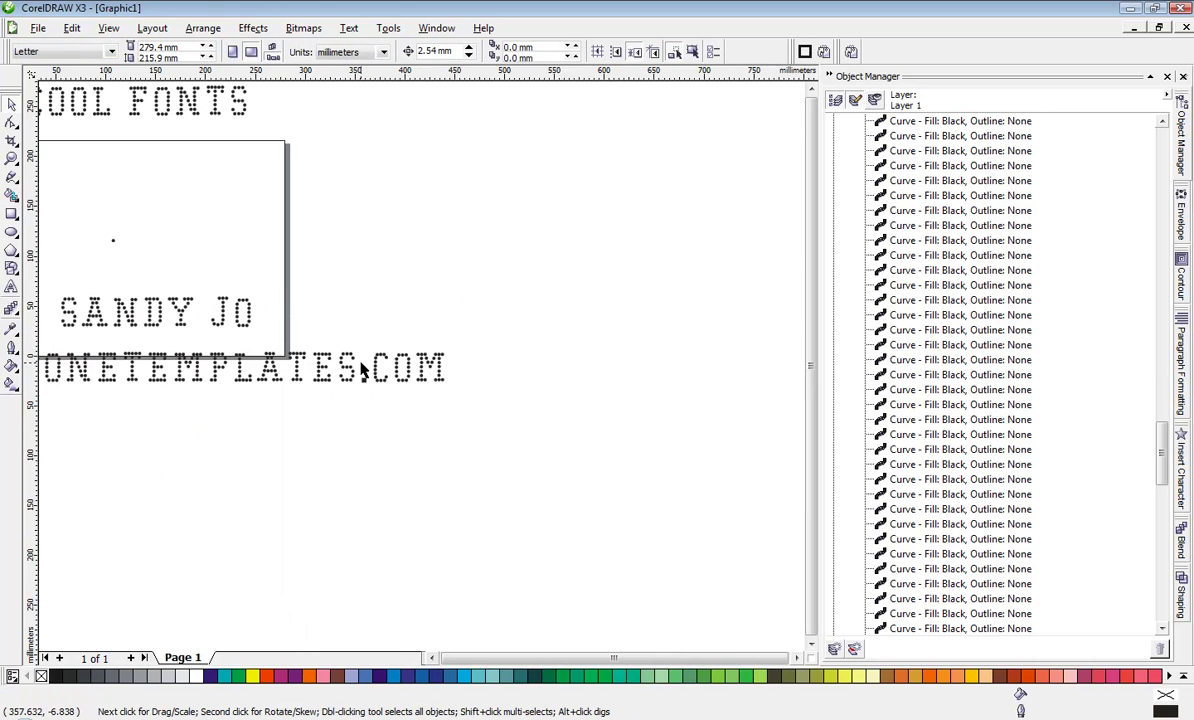
scroll(424, 373, down, 1)
scroll(383, 383, up, 2)
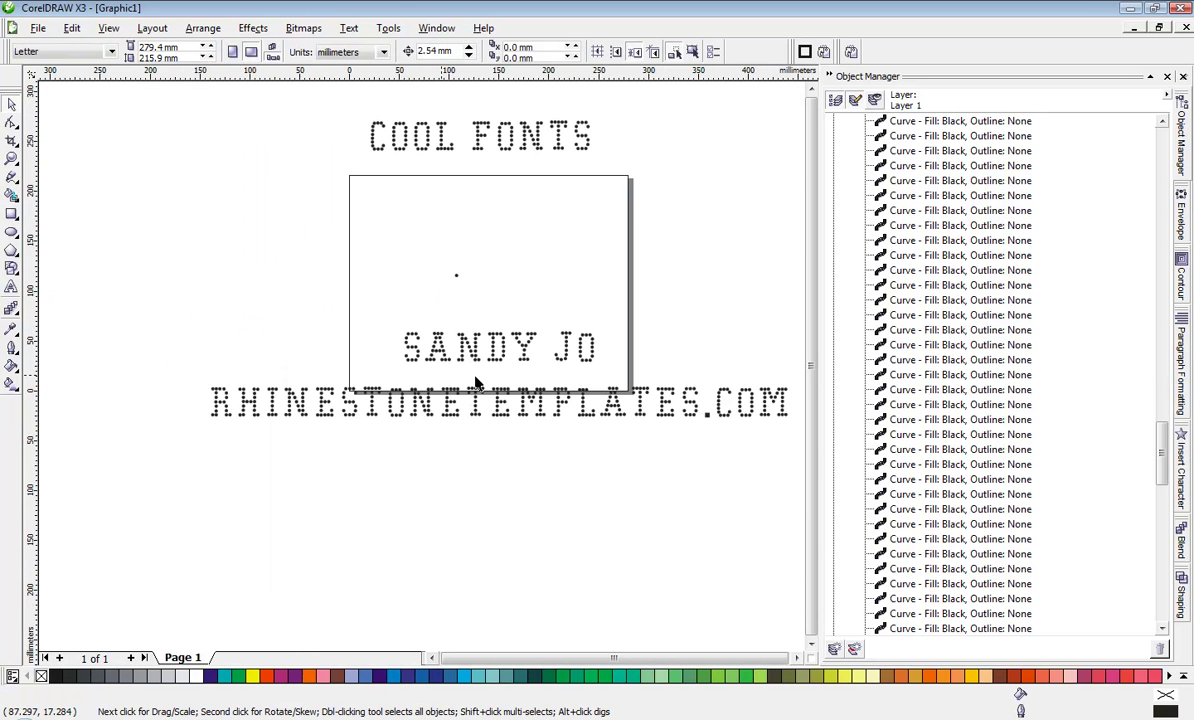
scroll(480, 385, up, 2)
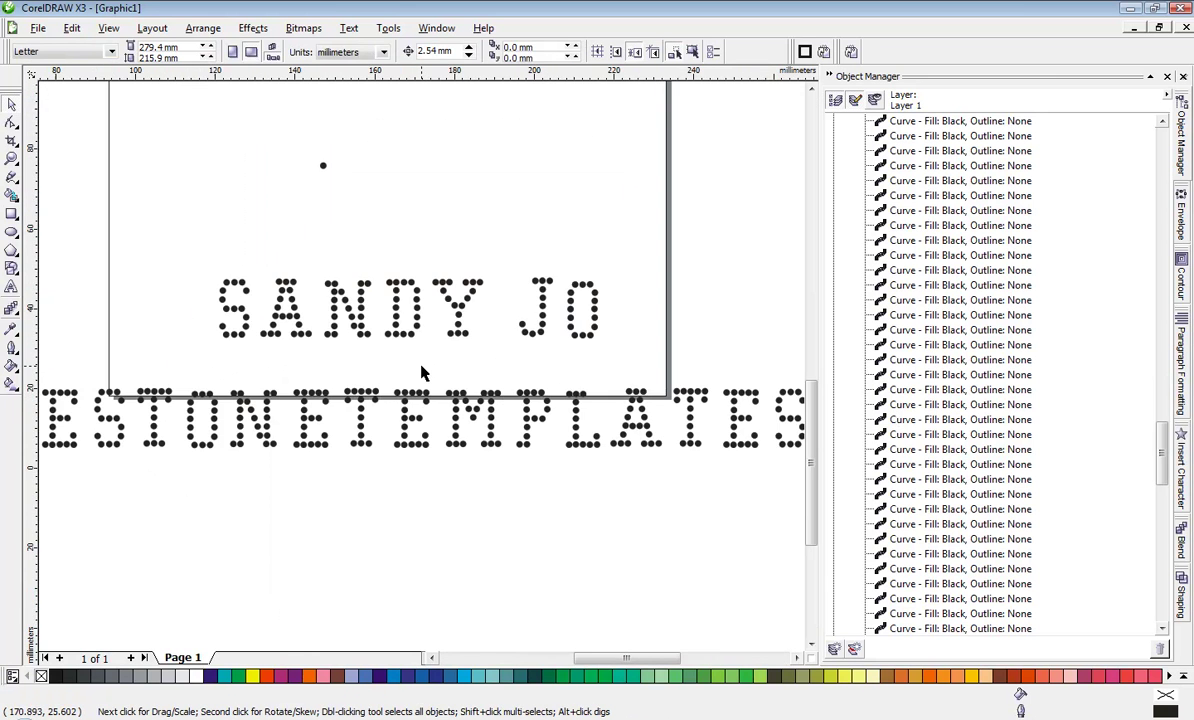
scroll(449, 353, up, 2)
click(421, 326)
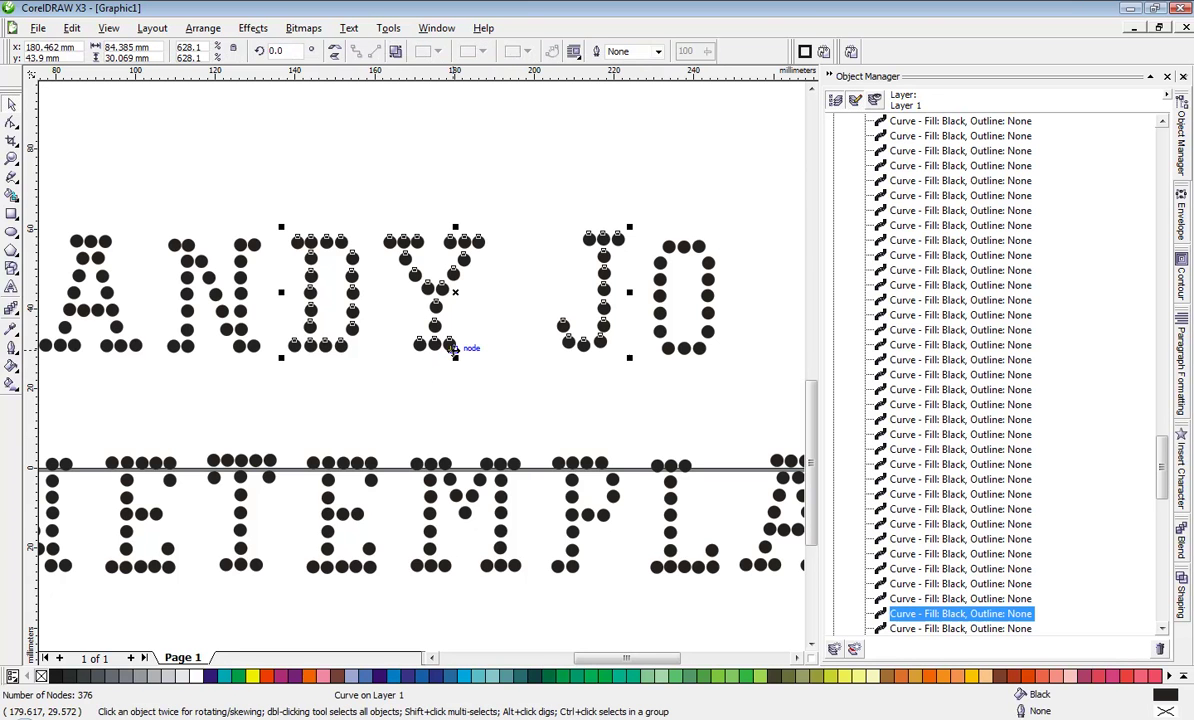
right_click(421, 326)
click(464, 358)
click(449, 344)
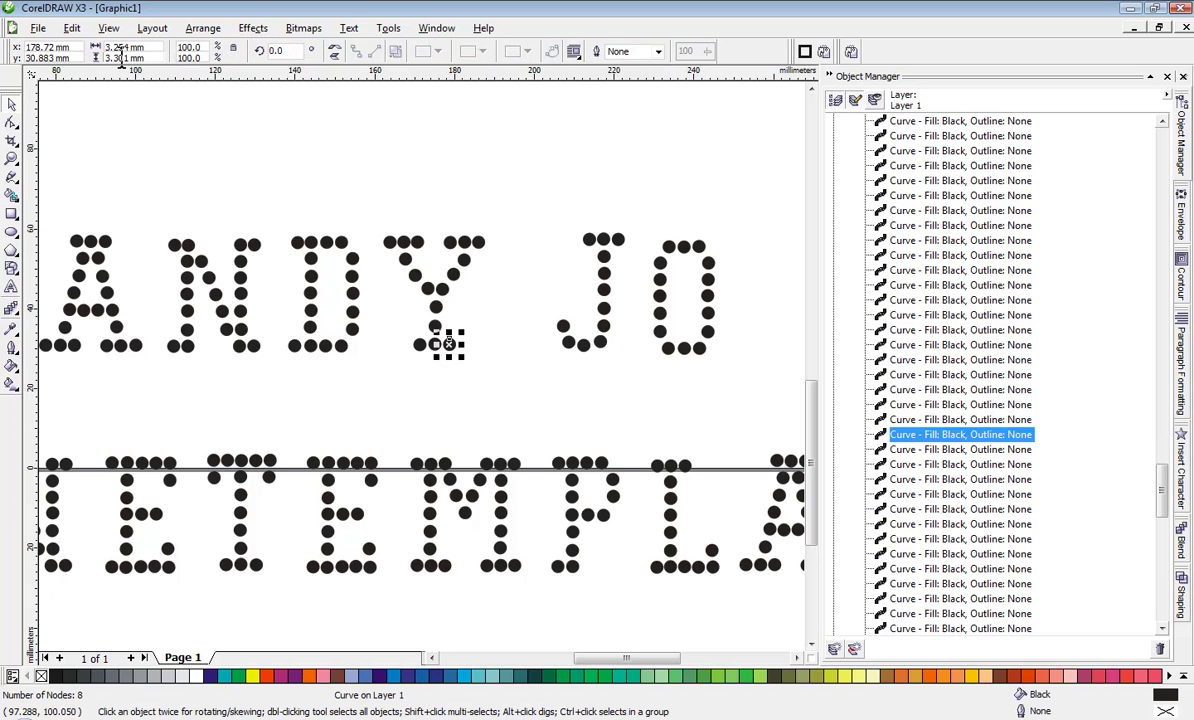
click(184, 157)
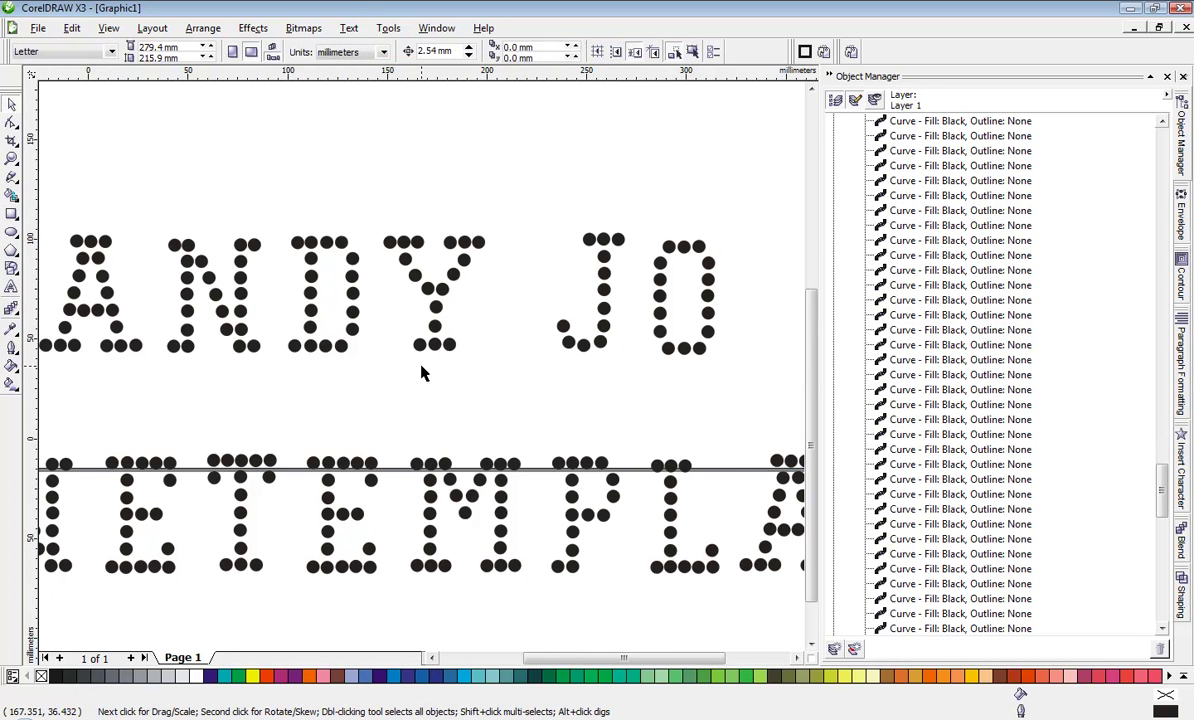
scroll(421, 372, down, 2)
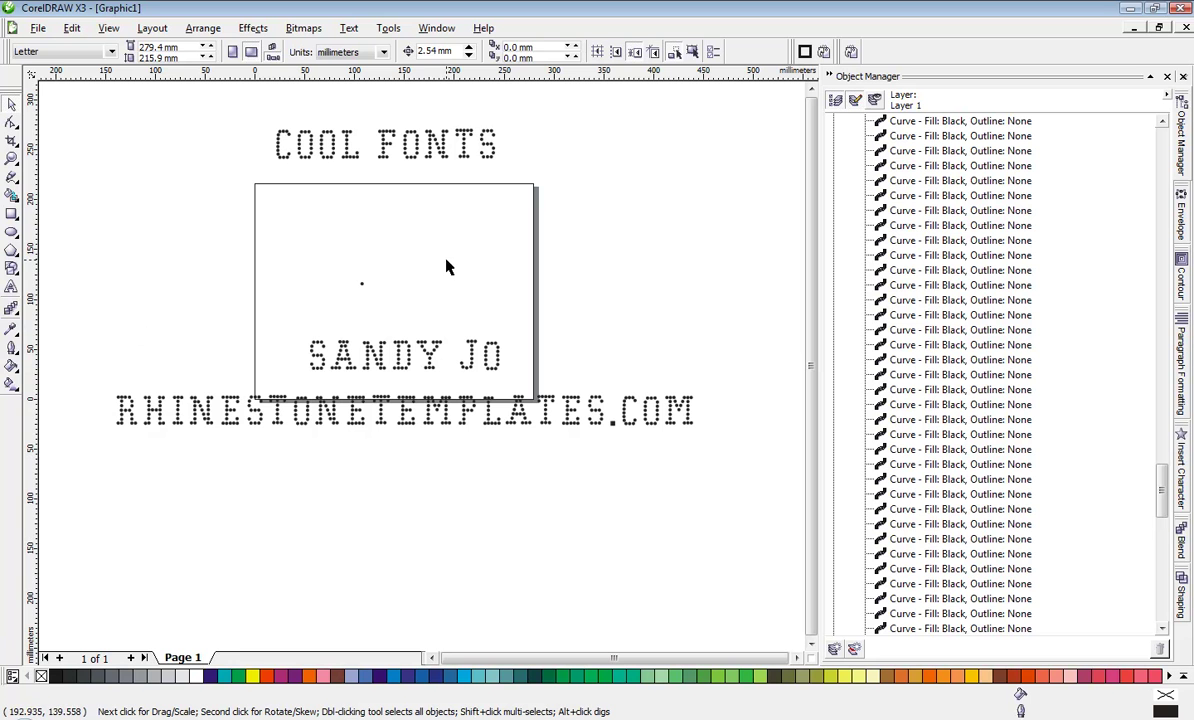
Step: Marquee-select all the SANDY JO and website dots and enlarge them slightly by their corner handle
drag(95, 299, 603, 464)
drag(585, 415, 690, 510)
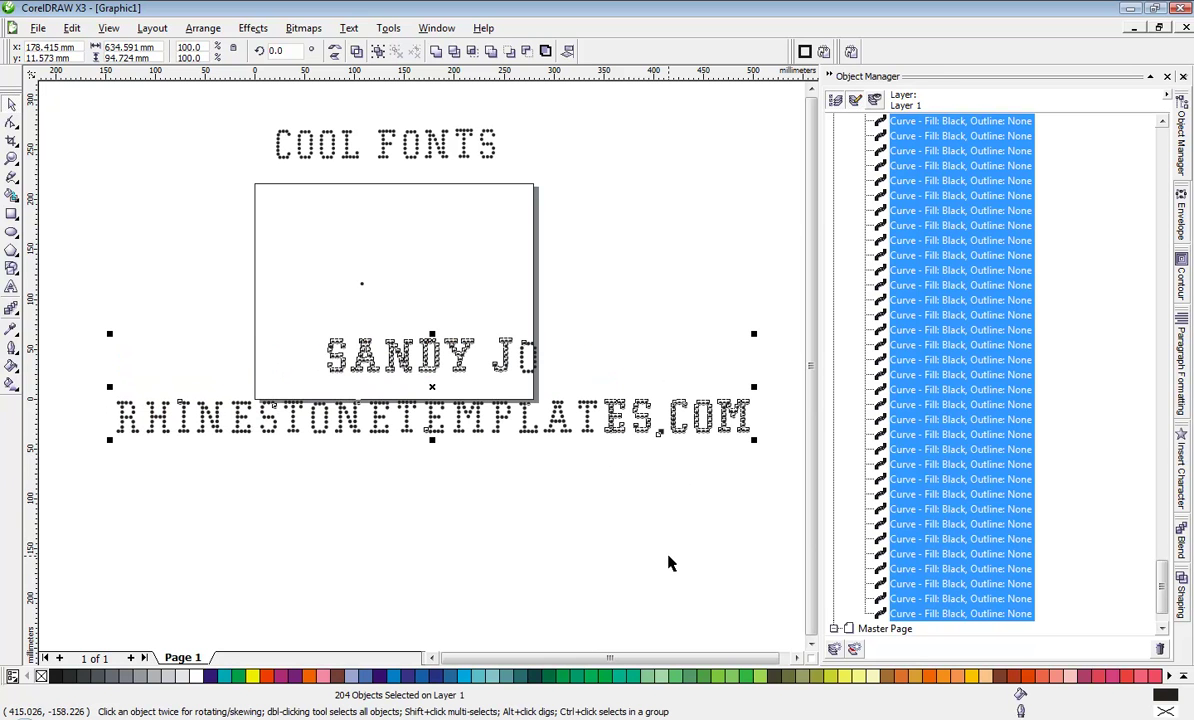
click(371, 560)
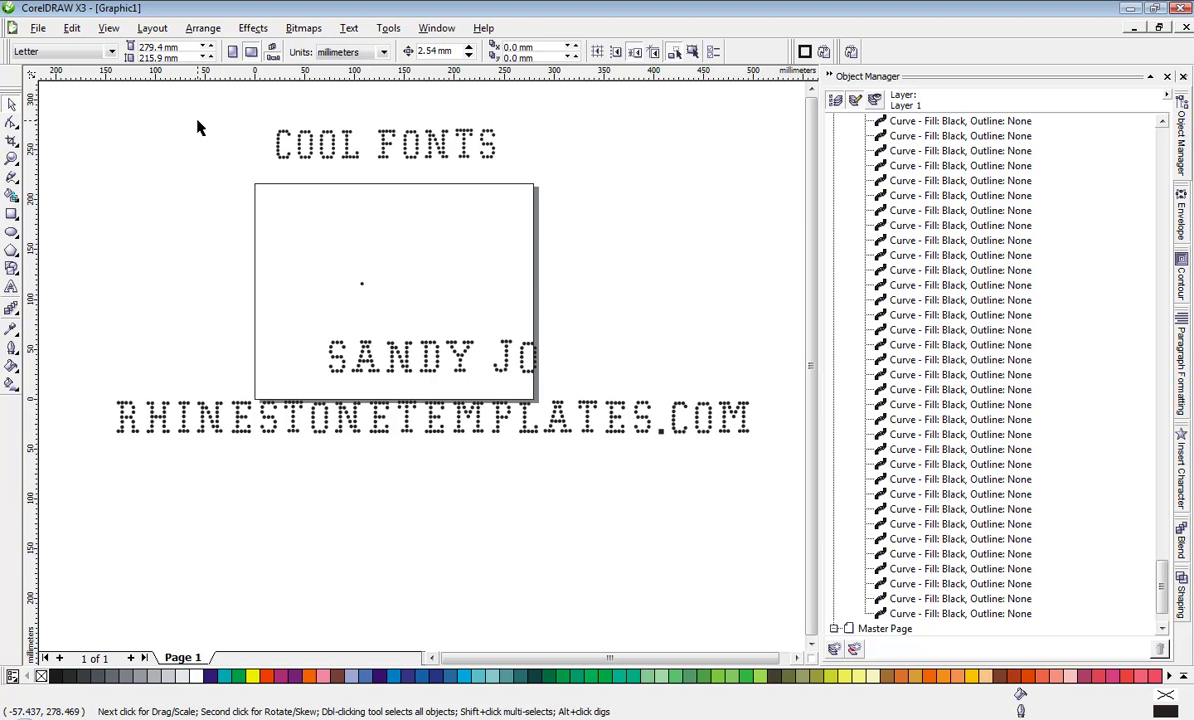
click(175, 49)
click(688, 338)
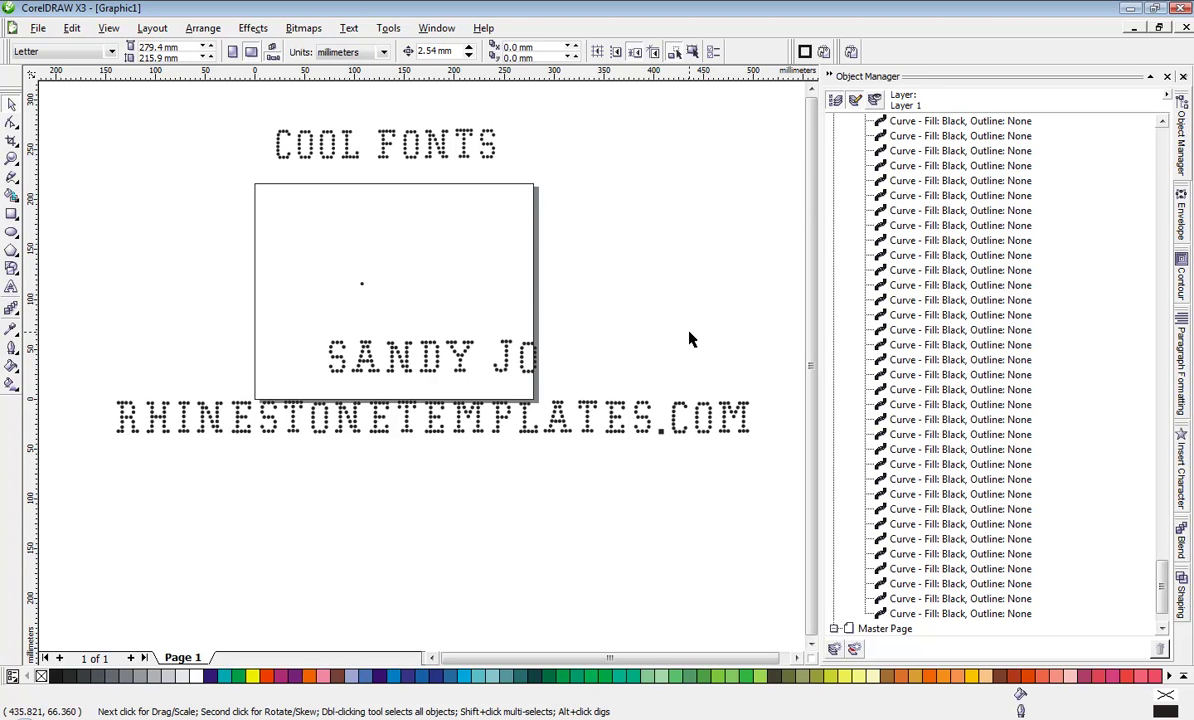